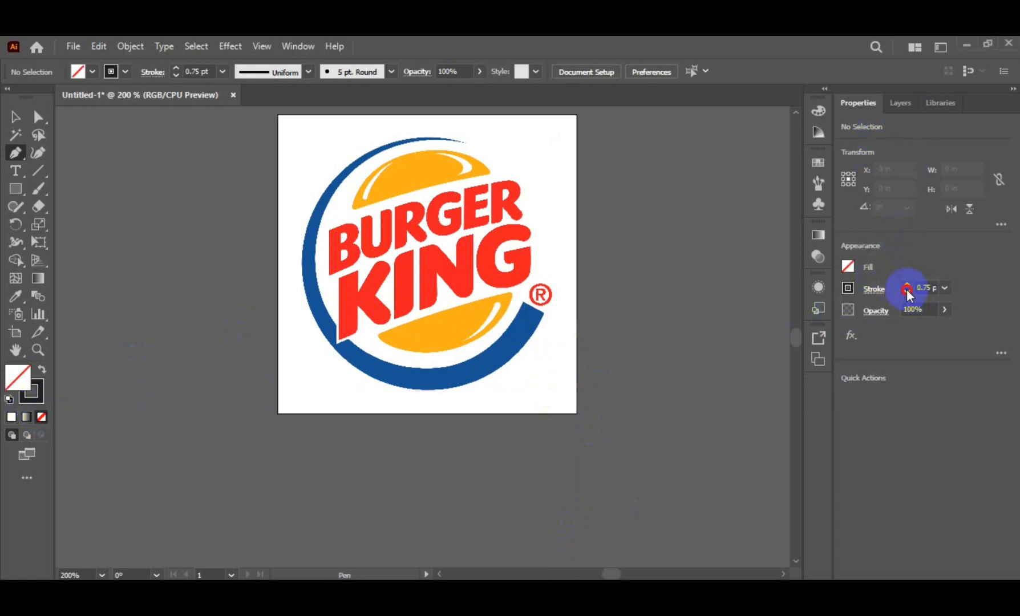
Start a 0.5 pt Pen path at the outer corner of the blue crescent's right end and trace its lower-right outer edge
scroll(528, 295, "up", 2)
scroll(558, 336, "up", 3)
left_click_drag(608, 251, 716, 83)
scroll(592, 295, "down", 3)
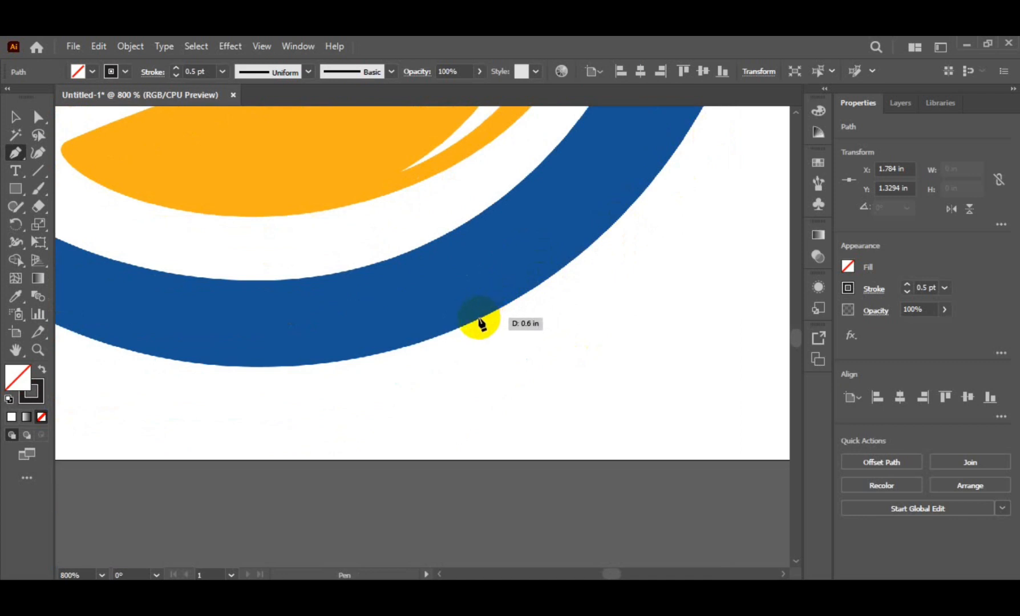
left_click_drag(360, 374, 361, 370)
left_click_drag(597, 265, 647, 241)
left_click(668, 160, "ctrl")
left_click_drag(704, 191, 884, 223)
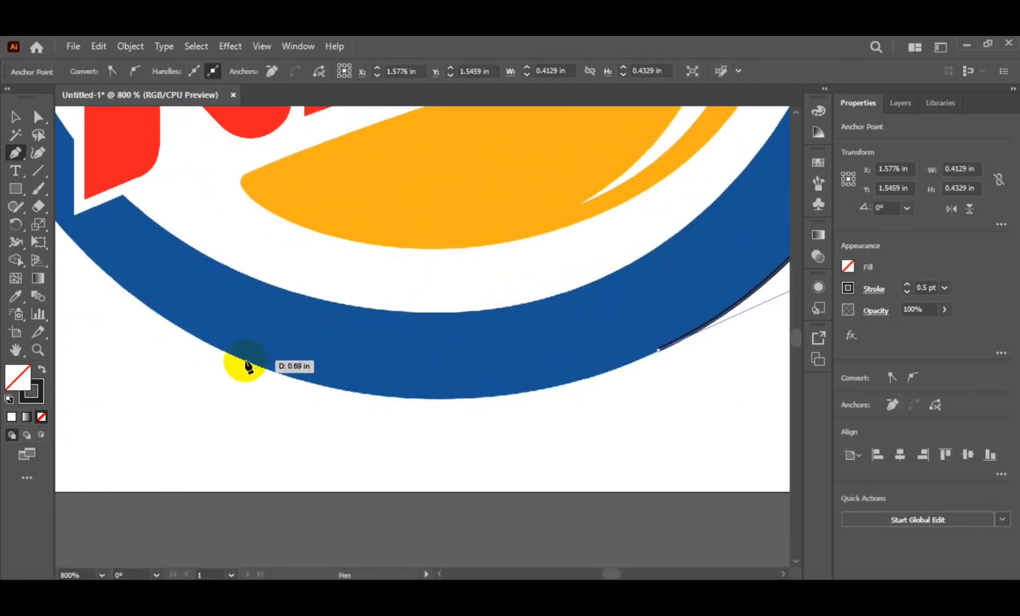
Trace the crescent's outer edge along the bottom and up its lower-left curve
left_click_drag(245, 360, 403, 422)
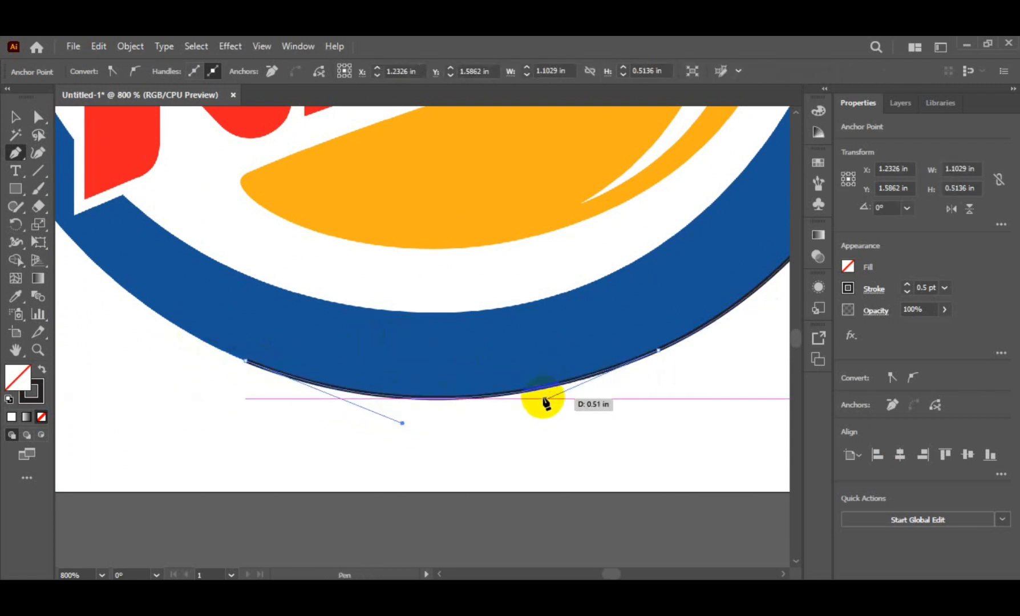
left_click_drag(202, 322, 332, 395)
left_click_drag(135, 222, 220, 354)
left_click_drag(188, 285, 288, 468)
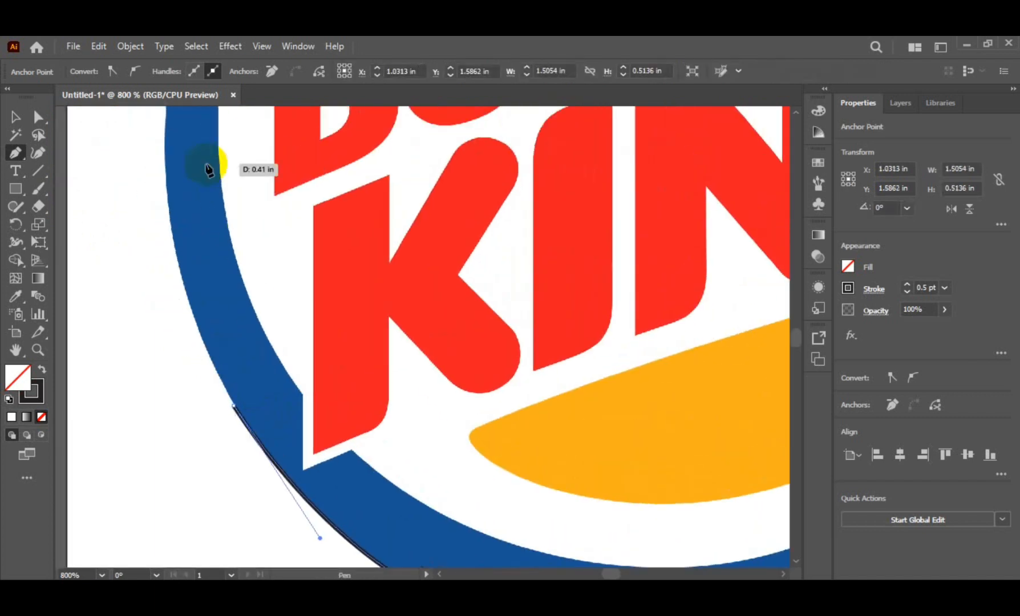
Extend the path up the crescent's left outer edge and adjust the curve handle to match the blue shape
left_click_drag(165, 122, 164, 149)
left_click_drag(189, 248, 231, 165)
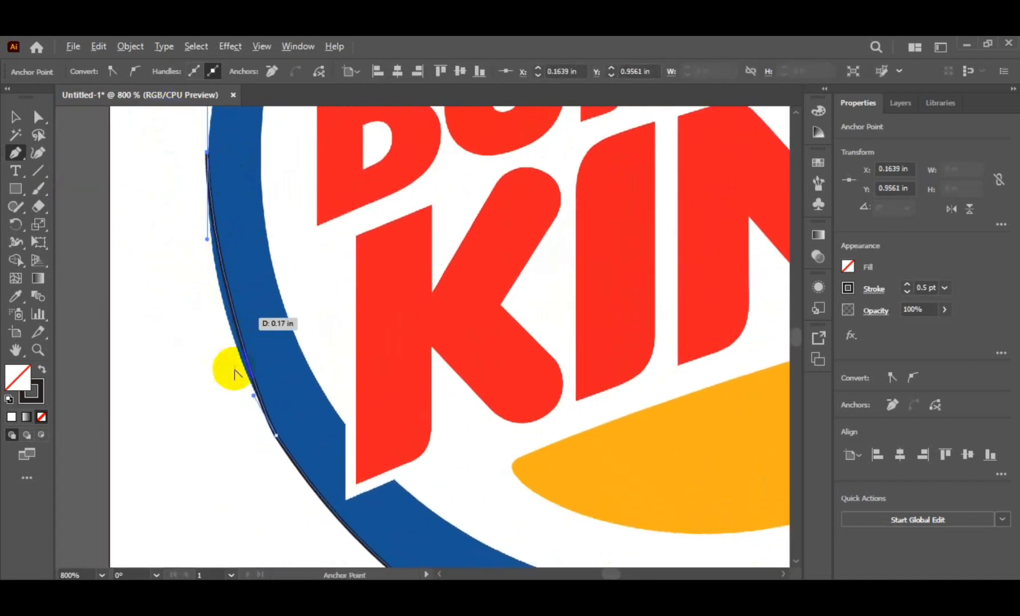
left_click_drag(253, 398, 230, 381)
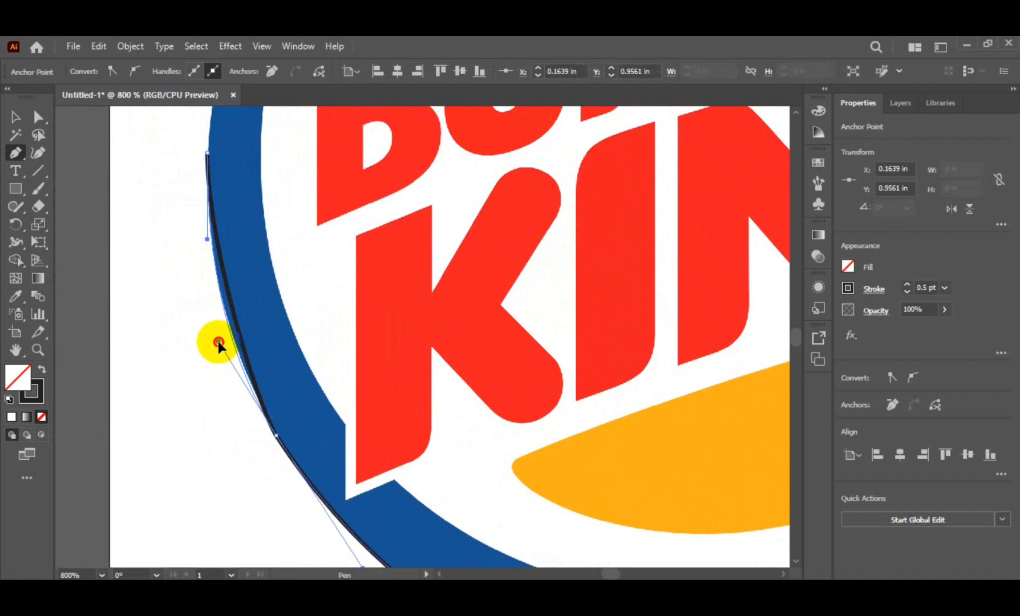
left_click_drag(218, 343, 230, 351)
Trace the crescent's upper-left outer edge to its thin tapered tip
left_click_drag(251, 178, 233, 558)
left_click_drag(434, 126, 433, 126)
left_click_drag(360, 171, 344, 174)
left_click_drag(188, 447, 195, 333)
left_click_drag(358, 174, 234, 304)
key("ctrl+z")
left_click_drag(708, 174, 751, 185)
mouse_move(664, 164)
left_mouse_down()
mouse_move(577, 122)
mouse_move(491, 232)
mouse_move(459, 232)
left_mouse_up()
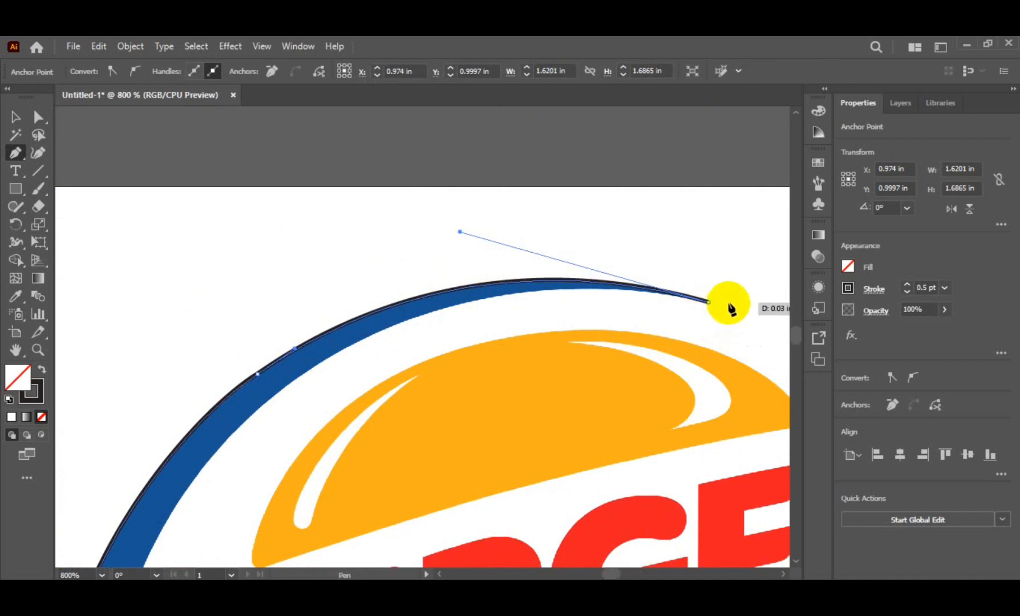
Turn the path at the tapered tip and trace the crescent's inner edge back down the left side
left_click_drag(708, 302, 650, 293)
left_click_drag(350, 340, 503, 259)
left_click_drag(382, 430, 511, 139)
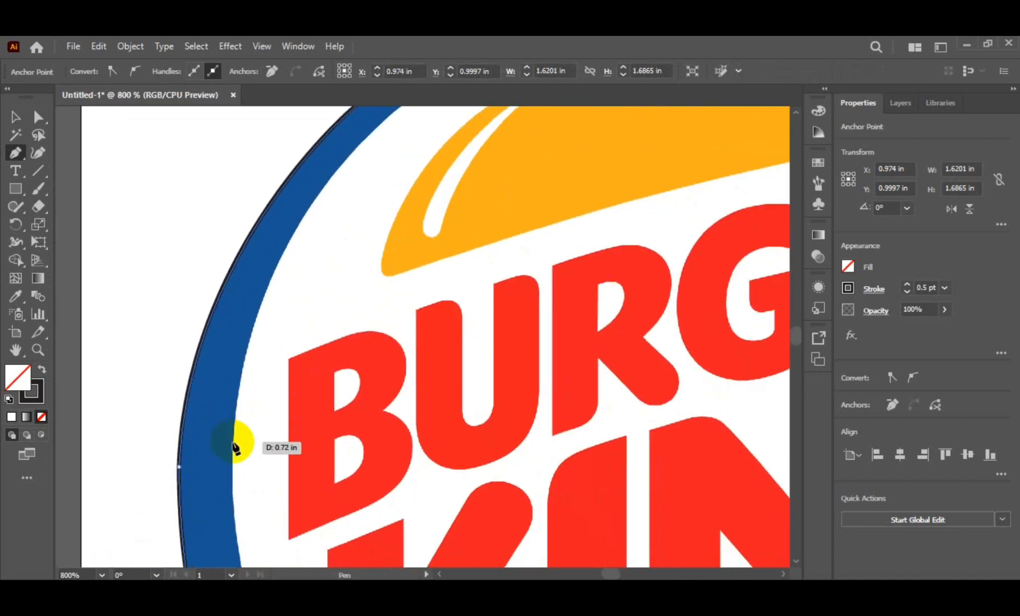
left_click_drag(233, 441, 233, 496)
left_click_drag(233, 387, 254, 185)
left_click_drag(321, 112, 280, 196)
Curve the inner edge down to the upper corner of the notch beside the K, adjusting the handles to fit
left_click_drag(314, 530, 257, 111)
scroll(221, 397, "up", 3)
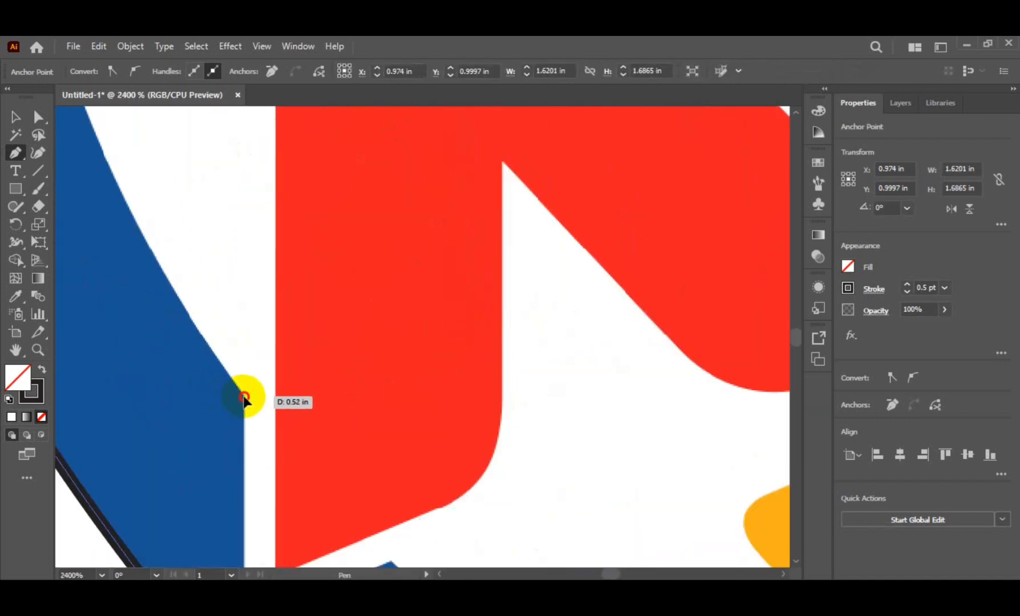
left_click_drag(274, 444, 147, 283)
left_click_drag(67, 188, 285, 241)
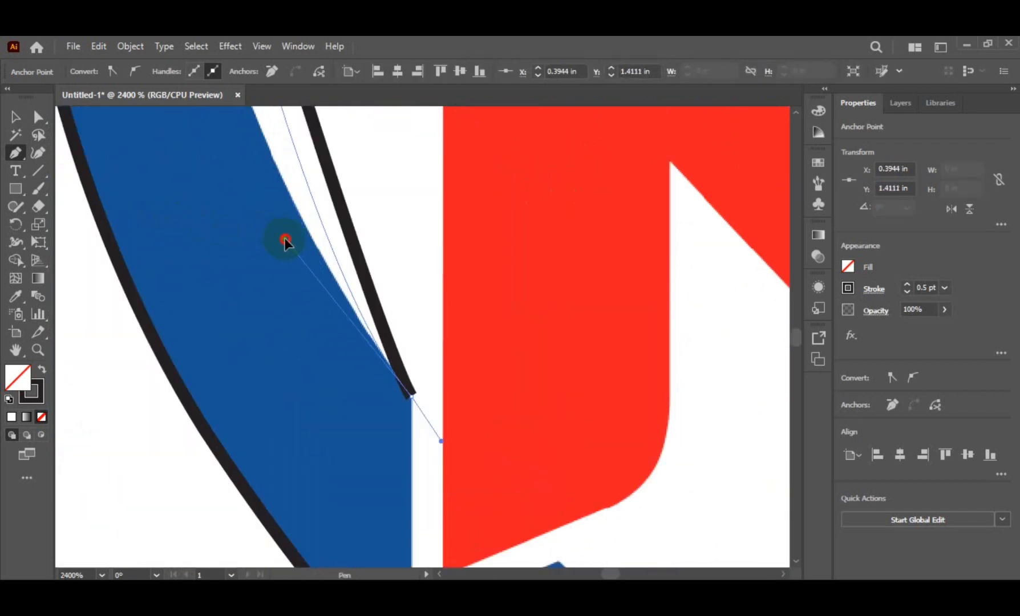
scroll(281, 236, "down", 2)
scroll(342, 234, "left", 1)
scroll(404, 231, "up", 3)
left_click_drag(358, 217, 350, 345)
scroll(382, 377, "down", 3)
scroll(417, 401, "down", 4)
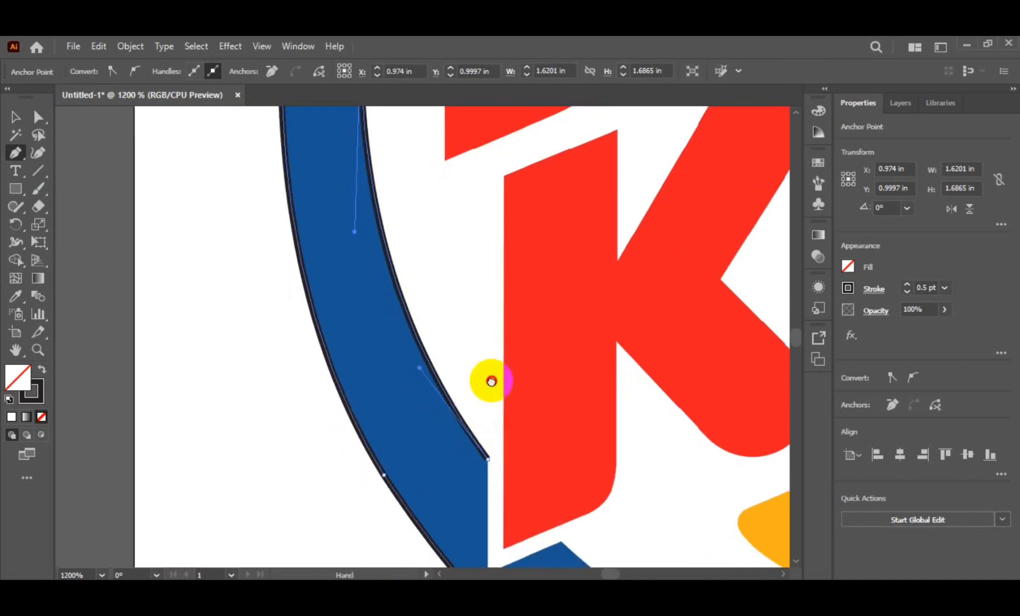
Trace the notch below the K with a straight vertical side and a sloping side up to its outer corner
left_click(498, 369)
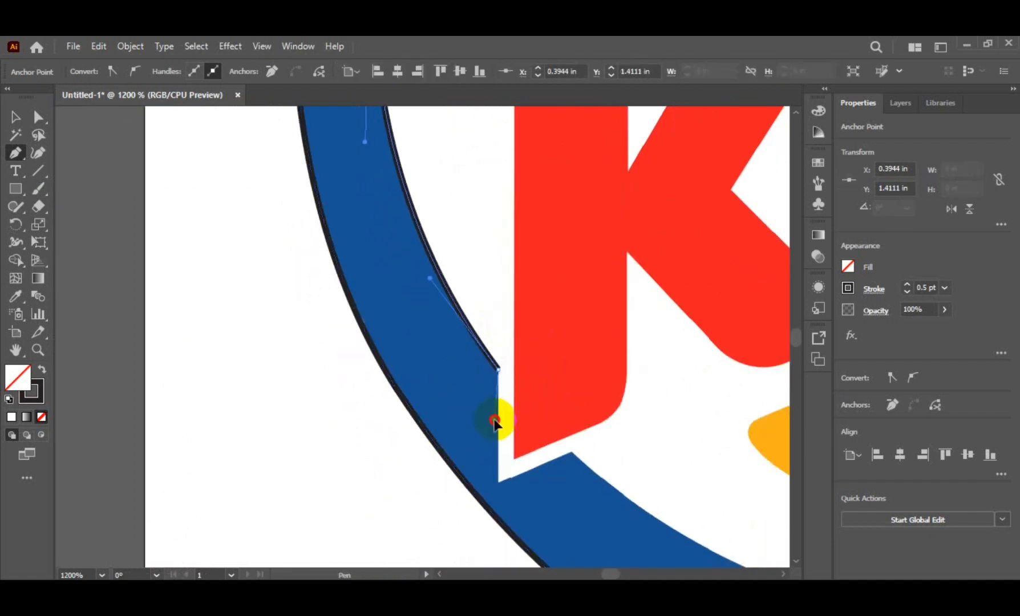
scroll(523, 516, "up", 3)
left_click(499, 482)
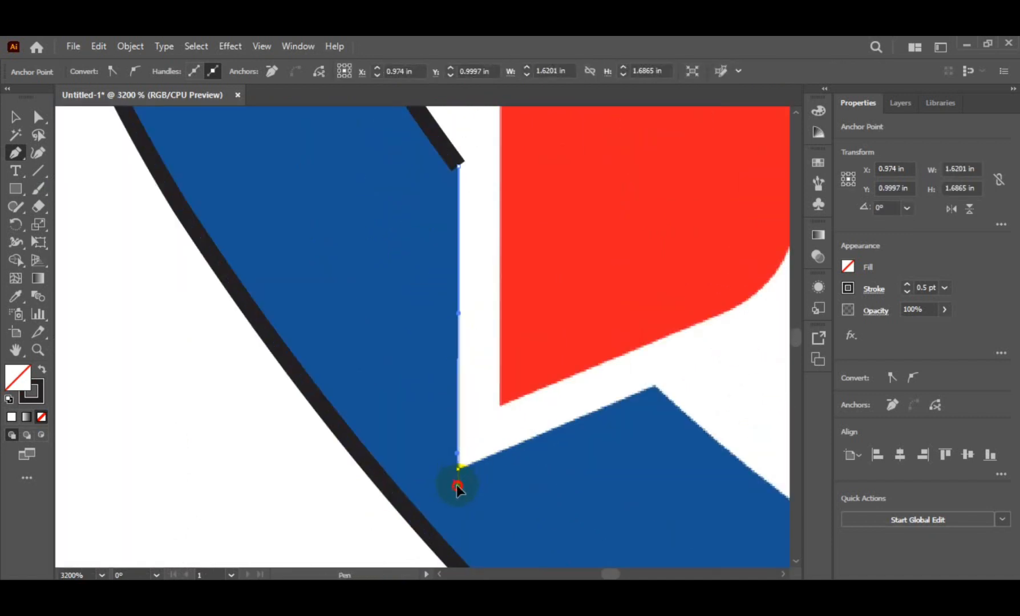
left_click(514, 446)
left_click(655, 389)
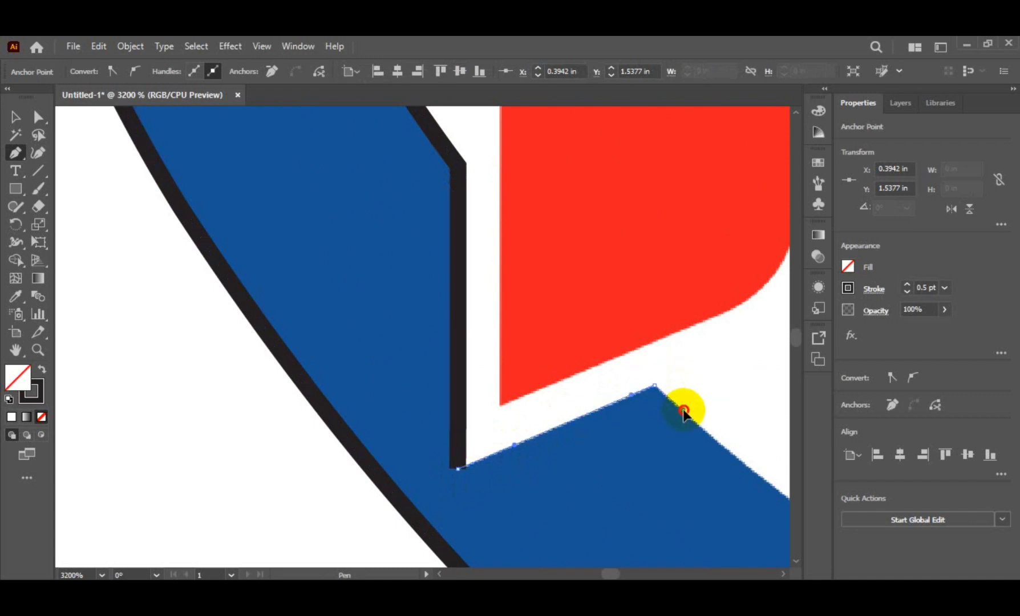
Trace the crescent's inner edge from the notch to its bottom, adjusting the handles to follow the curve
scroll(535, 427, "right", 8)
scroll(535, 426, "down", 4)
left_click(604, 479)
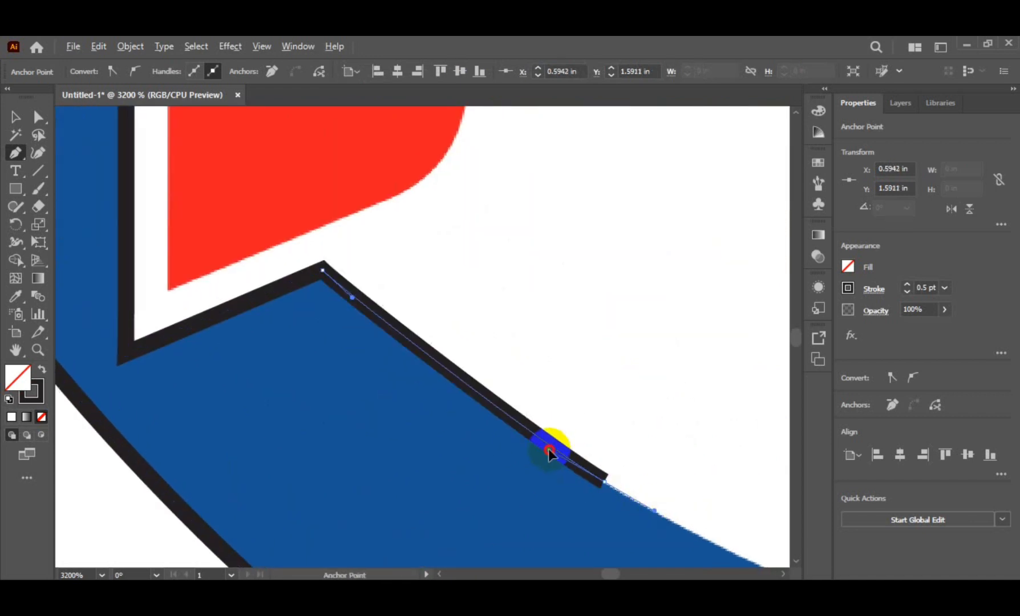
scroll(648, 459, "down", 1)
scroll(546, 377, "right", 7)
scroll(546, 377, "down", 4)
left_click_drag(690, 411, 481, 386)
left_click_drag(422, 373, 420, 373)
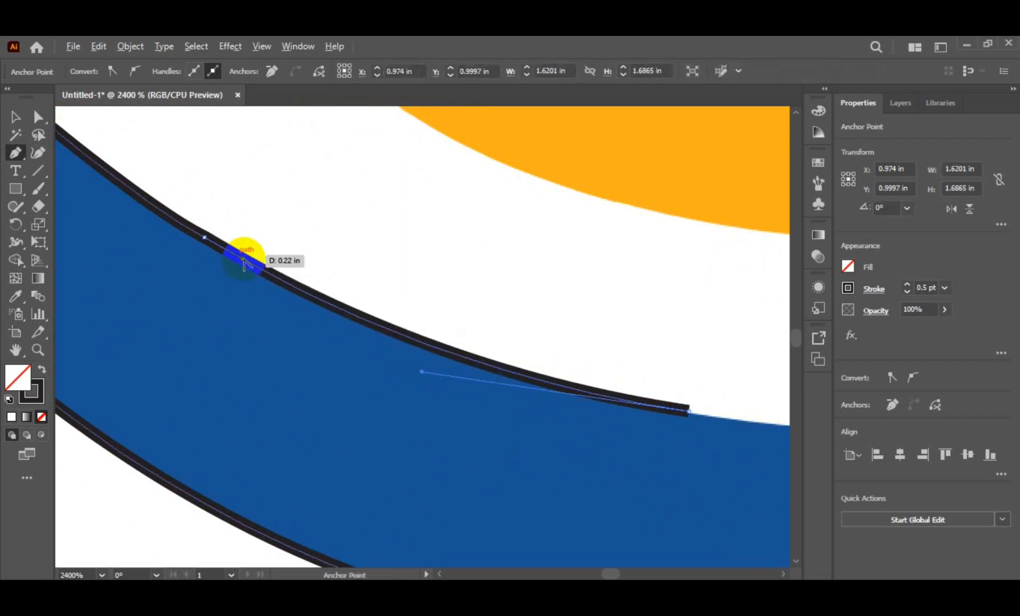
left_click_drag(246, 257, 455, 353)
Trace the inner edge up to the crescent's right end and close the path across its straight end
mouse_move(607, 346)
left_mouse_down()
mouse_move(289, 296)
mouse_move(749, 197)
mouse_move(694, 230)
mouse_move(432, 460)
mouse_move(337, 513)
left_mouse_up()
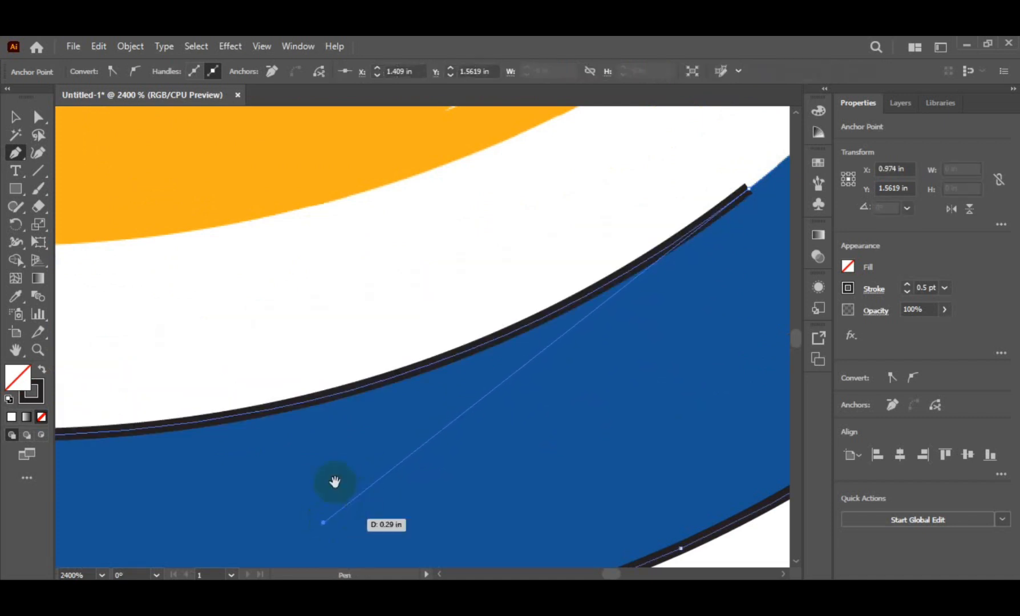
scroll(391, 417, "down", 3)
mouse_move(672, 258)
left_mouse_down()
mouse_move(476, 272)
mouse_move(515, 204)
left_mouse_up()
scroll(452, 234, "up", 3)
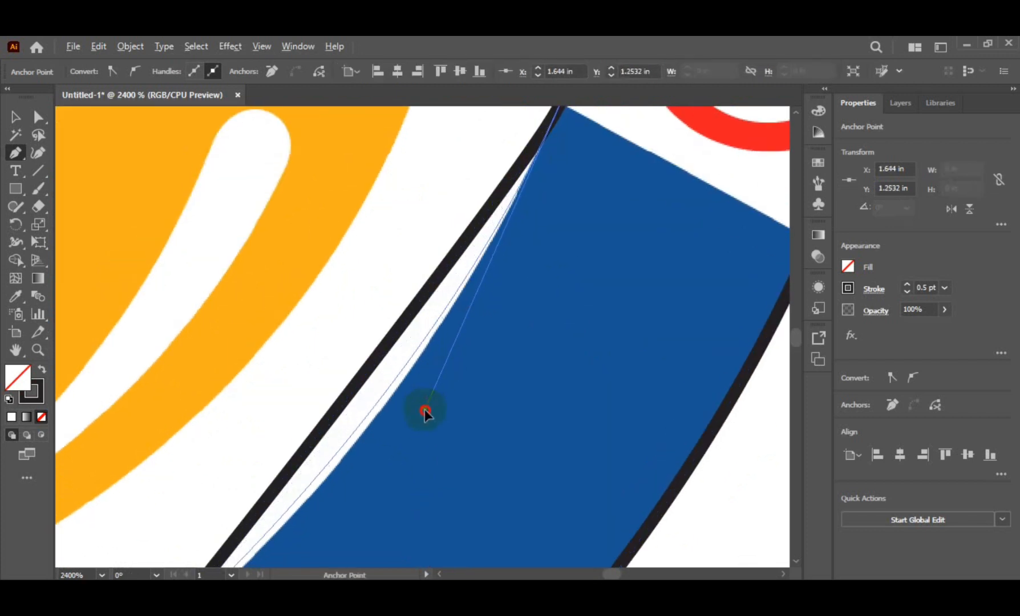
scroll(478, 287, "right", 5)
scroll(330, 212, "up", 3)
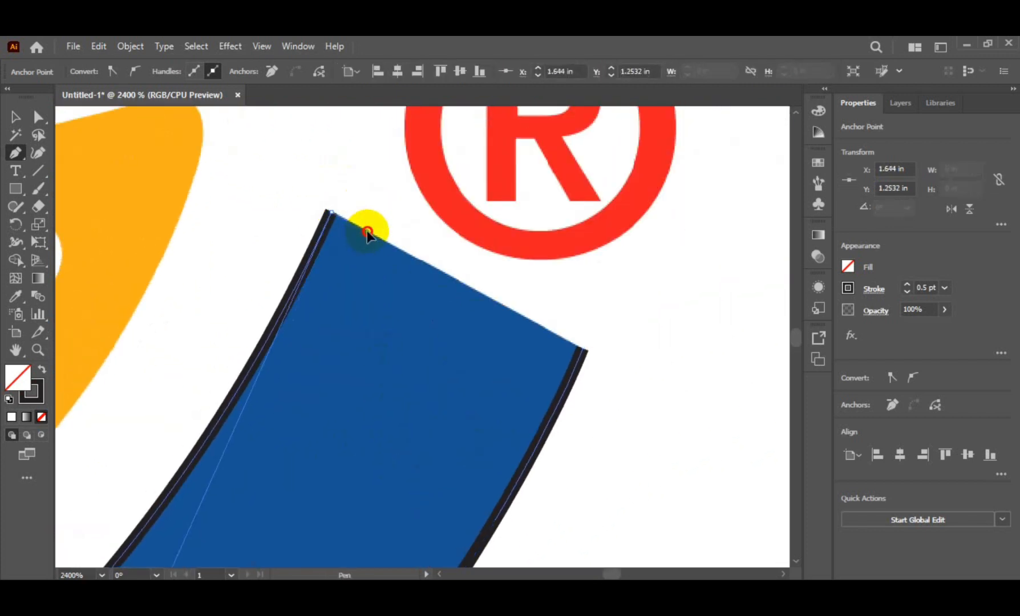
scroll(582, 354, "down", 10)
Start a new path on the lower orange bun's upper edge and extend it to the rounded right corner
scroll(542, 239, "up", 10)
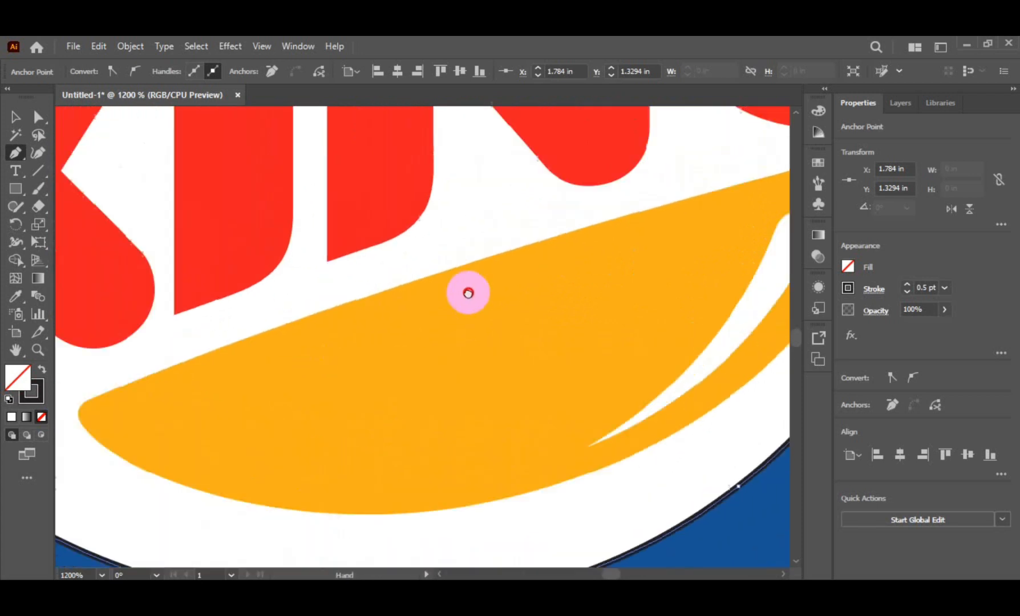
left_click_drag(468, 293, 460, 293)
left_click_drag(390, 286, 488, 253)
scroll(479, 268, "right", 5)
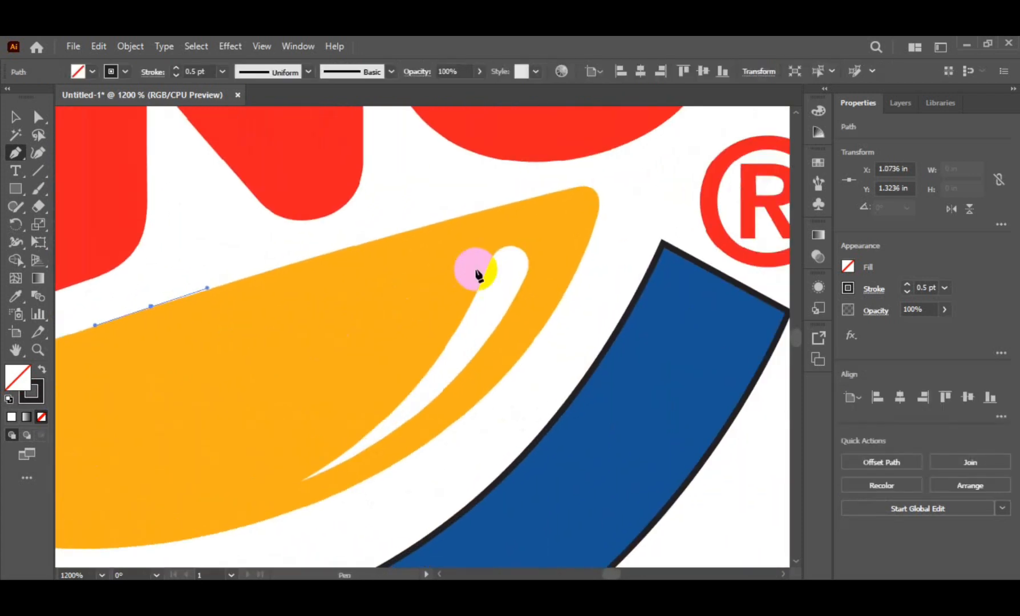
left_click_drag(595, 186, 602, 228)
scroll(603, 228, "up", 2)
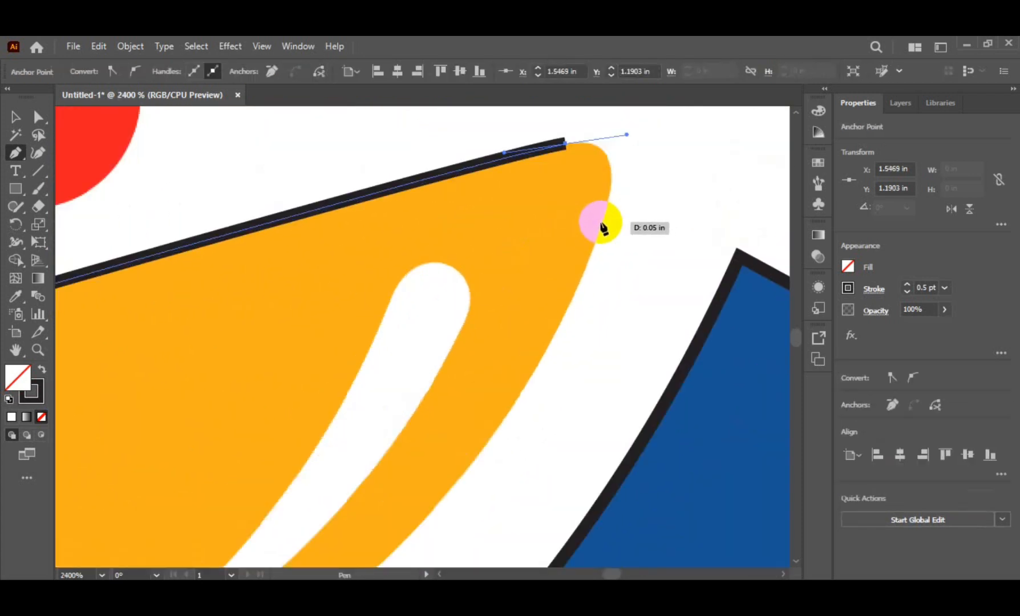
Trace around the lower bun's right corner and down its curved right side to the bottom edge
scroll(590, 264, "down", 3)
scroll(591, 263, "left", 2)
left_click_drag(507, 380, 417, 482)
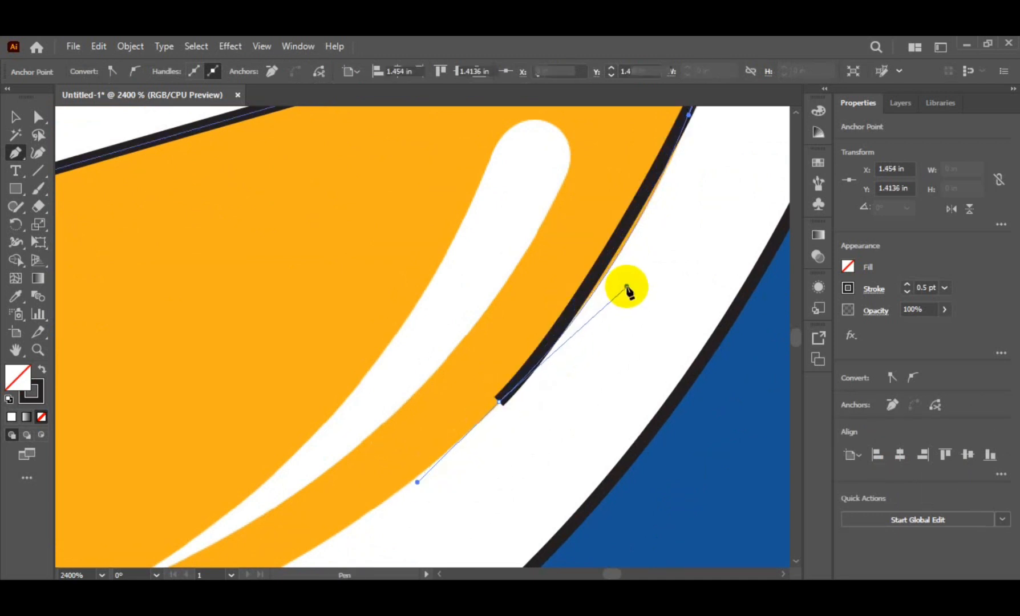
scroll(626, 288, "down", 1)
scroll(653, 280, "left", 2)
left_click_drag(412, 379, 413, 380)
left_click_drag(338, 394, 339, 392)
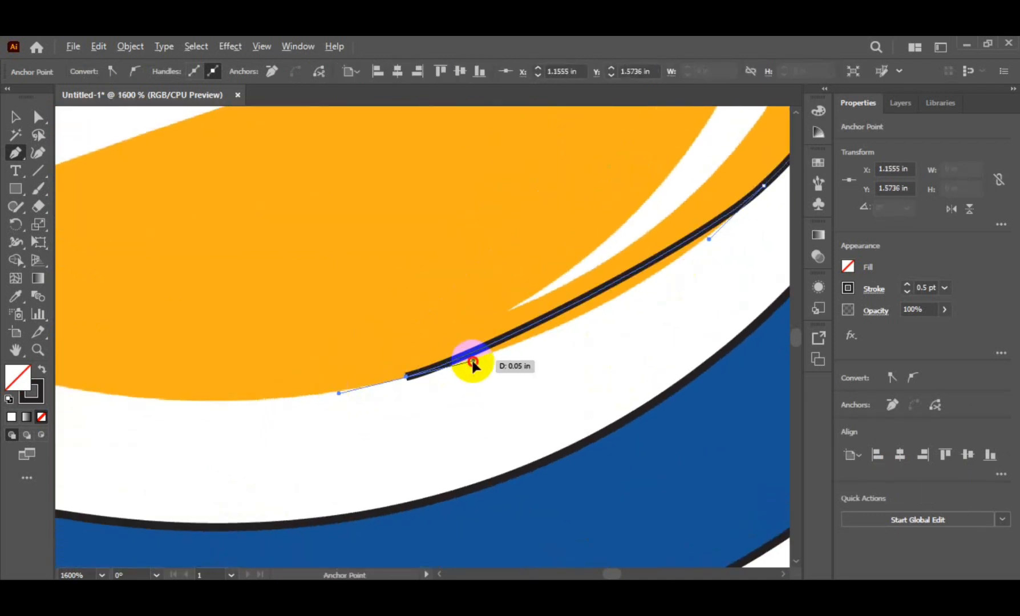
Trace the lower bun's bottom edge up to just below its left tip
scroll(618, 321, "down", 2)
scroll(618, 320, "left", 5)
left_click_drag(222, 277, 184, 258)
left_click_drag(391, 346, 443, 368)
scroll(200, 287, "up", 1)
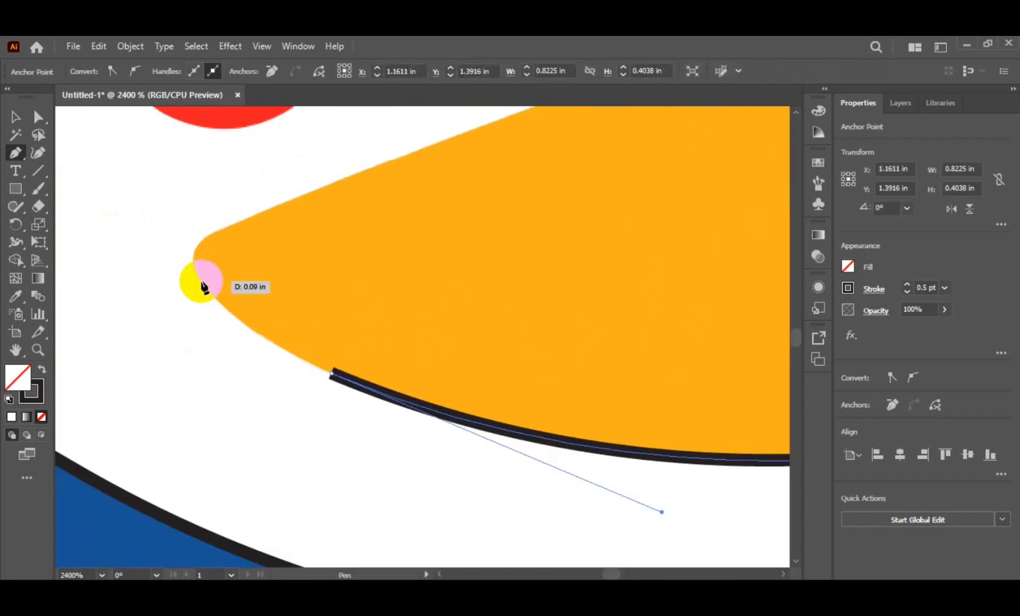
left_click_drag(187, 257, 183, 253)
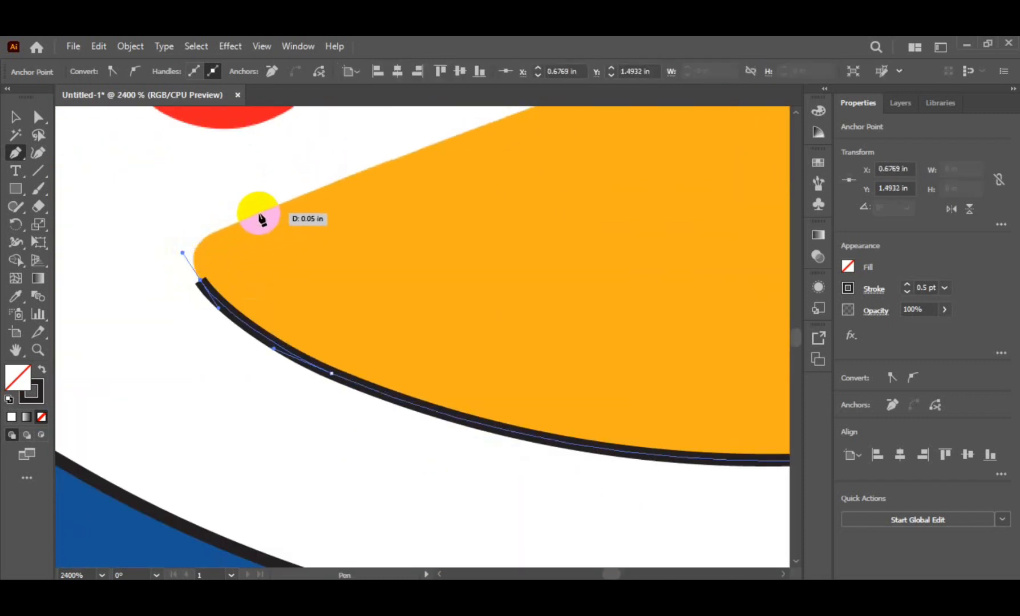
Curve the path around the lower bun's left tip and close it along the upper edge, refining the fit there
left_click_drag(276, 210, 288, 200)
scroll(197, 263, "up", 2)
left_click_drag(167, 206, 147, 181)
left_click_drag(288, 211, 202, 275)
scroll(202, 276, "down", 4)
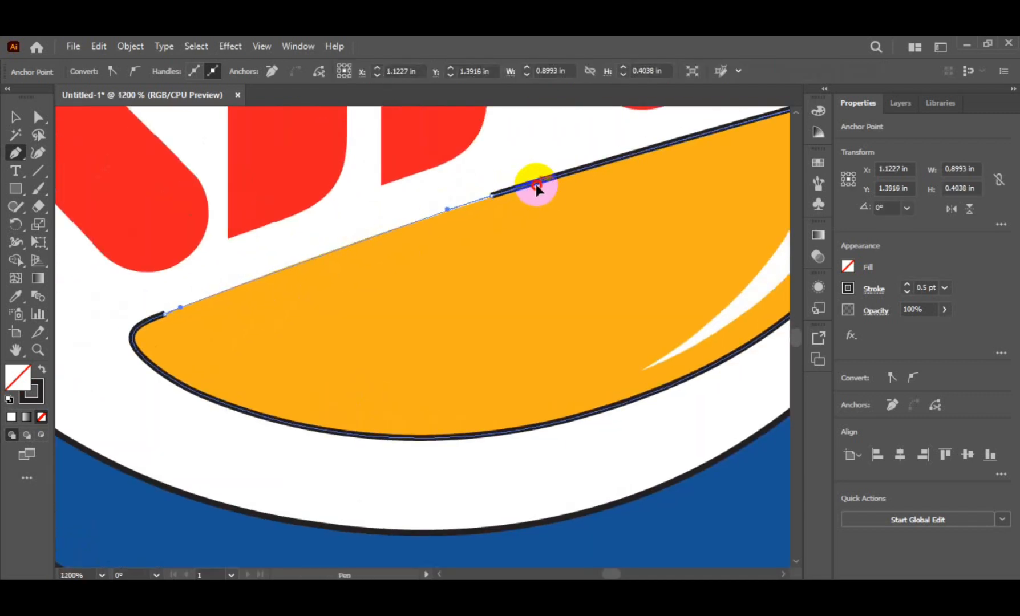
scroll(538, 212, "down", 3)
scroll(616, 216, "up", 2)
scroll(410, 210, "up", 2)
left_click_drag(353, 240, 336, 246)
scroll(412, 229, "down", 2)
scroll(260, 275, "up", 2)
scroll(342, 309, "down", 2)
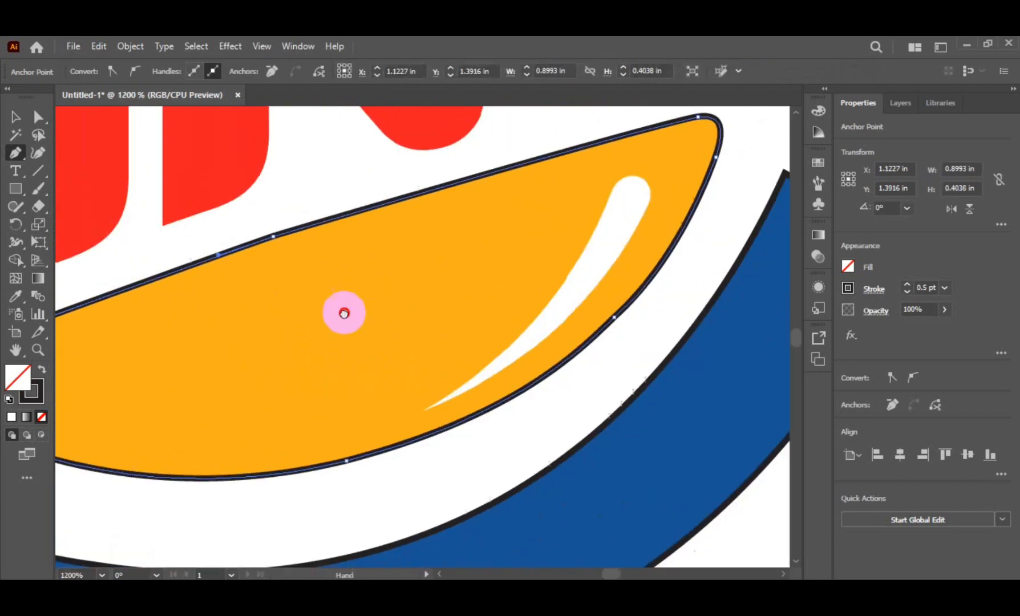
Start a path at the pointed tip of the lower bun's white highlight and trace its right edge to the rounded end
scroll(337, 478, "up", 2)
scroll(317, 408, "up", 1)
scroll(369, 382, "down", 2)
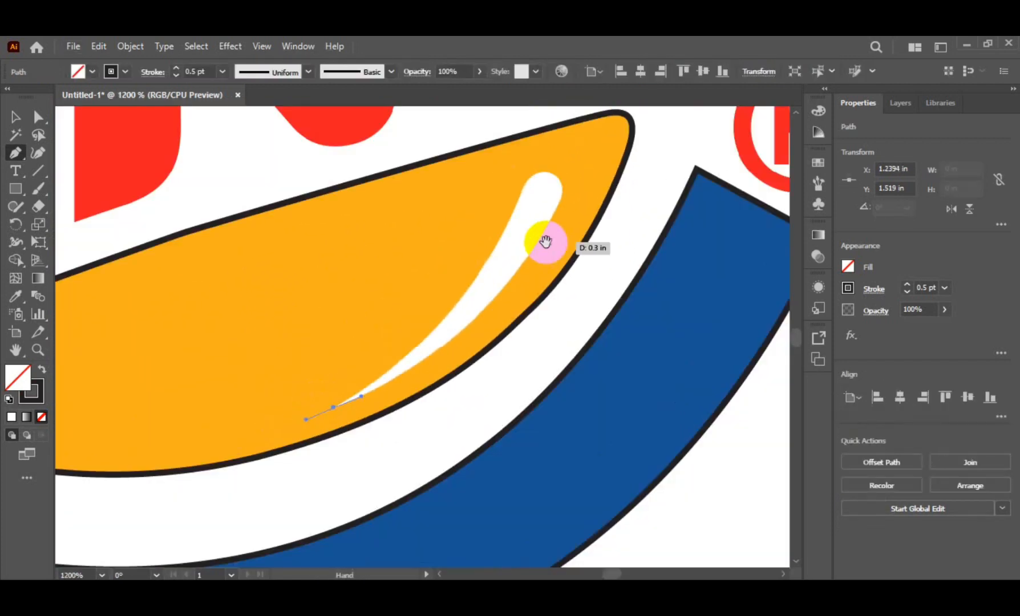
left_click_drag(525, 199, 521, 230)
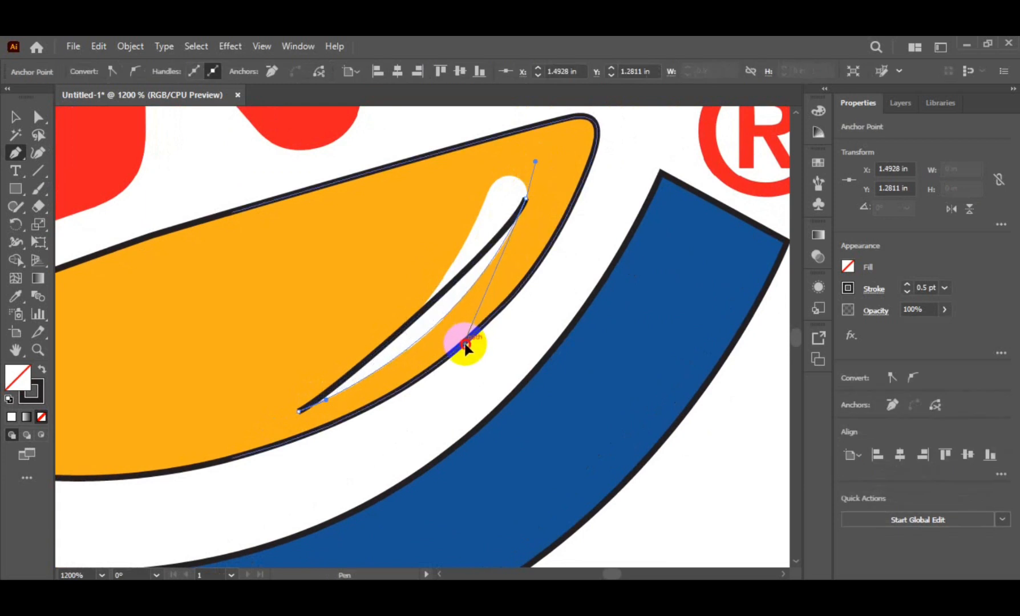
left_click_drag(469, 343, 467, 340)
left_click(525, 199)
Trace the highlight's rounded end and left edge, and close the path at the pointed tip
scroll(511, 209, "up", 2)
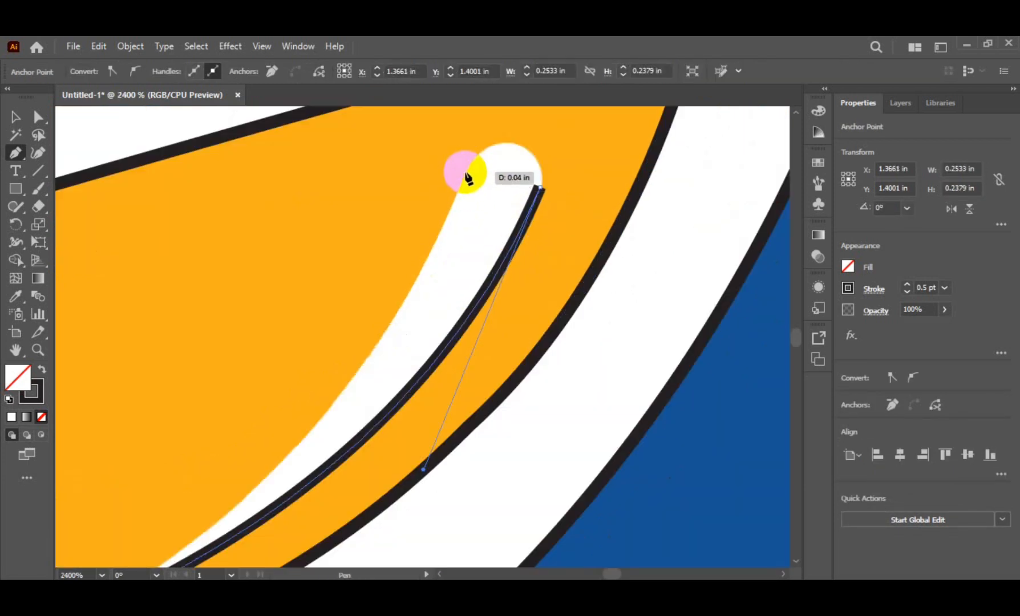
left_click_drag(466, 178, 452, 208)
scroll(482, 187, "up", 1)
left_click(549, 142)
left_click_drag(546, 211, 546, 214)
left_click_drag(524, 317, 638, 159)
scroll(638, 159, "down", 2)
left_click_drag(336, 427, 664, 217)
scroll(322, 433, "up", 1)
left_click_drag(711, 177, 713, 176)
left_click_drag(711, 178, 403, 536)
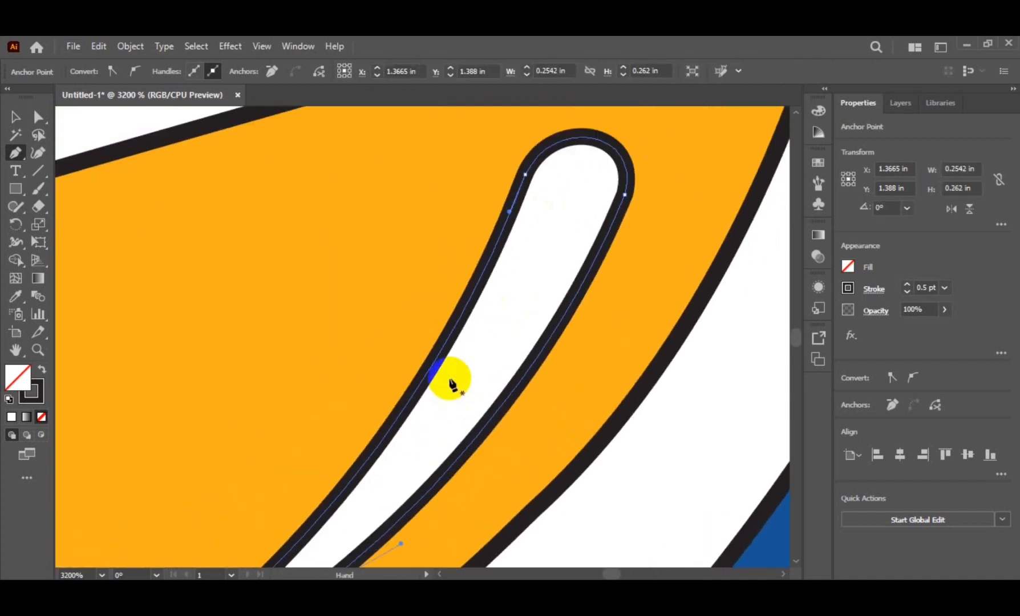
Draw a rectangle about 0.12 by 0.39 in over the vertical stem of the K
scroll(581, 292, "down", 5)
left_click_drag(582, 292, 695, 263)
left_click(16, 117)
left_click(194, 267)
left_click(15, 189)
left_click_drag(289, 157, 348, 270)
Move the rectangle's corner anchors onto the corners of the K's stem to match its slanted shape
left_click(43, 118)
scroll(306, 340, "up", 3)
left_click_drag(490, 131, 413, 553)
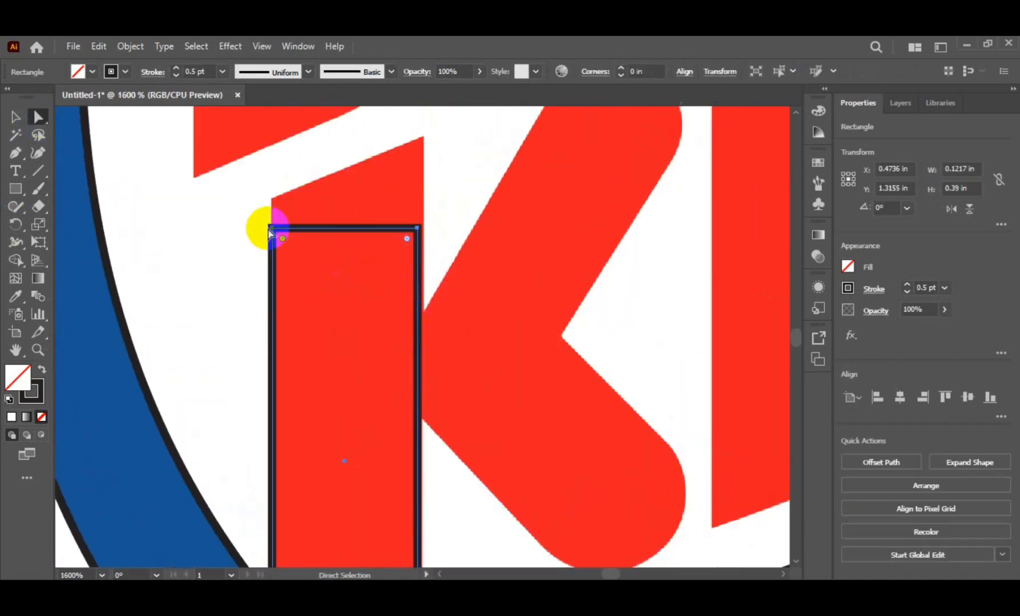
left_click_drag(273, 229, 273, 197)
left_click_drag(417, 229, 424, 137)
left_click_drag(422, 456, 456, 464)
left_click_drag(456, 464, 400, 387)
left_click_drag(451, 257, 354, 548)
Draw a rectangle over the K's upper arm, rotate it to about 327° and resize it to span the slanted arm
left_click(15, 188)
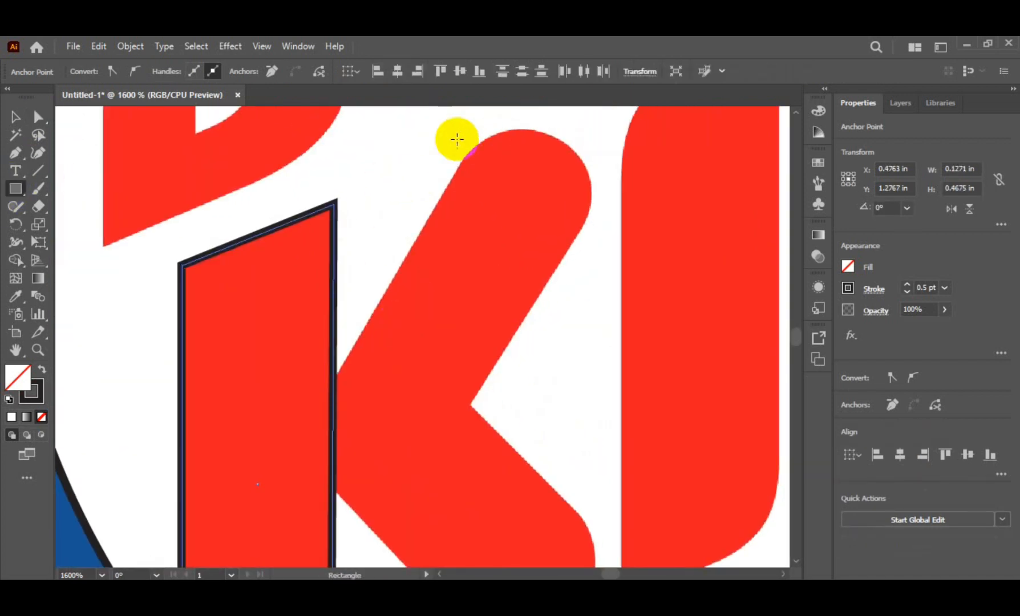
mouse_move(458, 140)
left_mouse_down()
mouse_move(355, 435)
mouse_move(535, 203)
mouse_move(530, 192)
left_mouse_up()
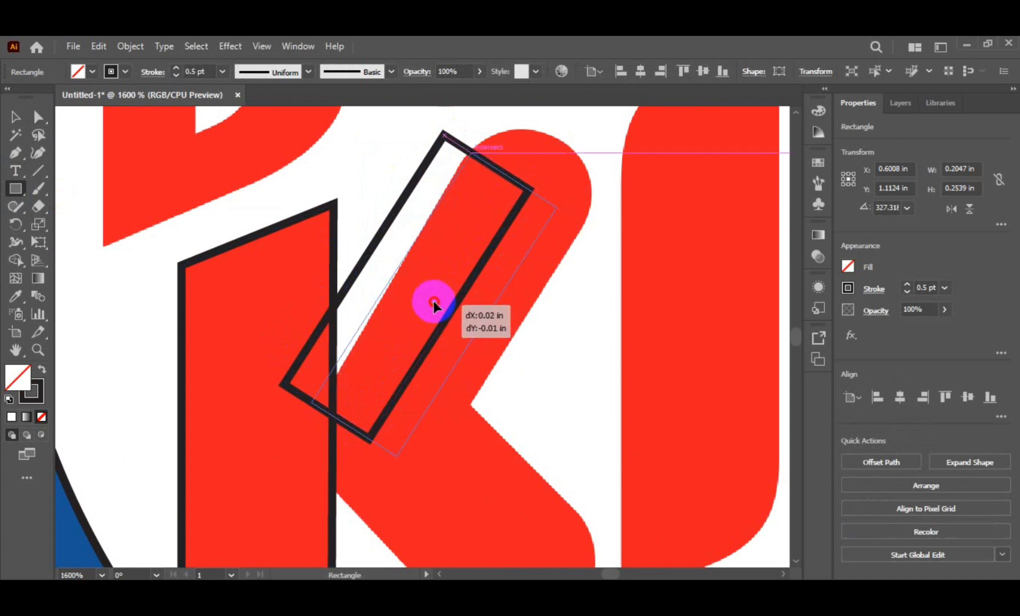
left_click_drag(433, 300, 434, 302)
left_click_drag(565, 206, 523, 334)
left_click_drag(443, 476, 427, 478)
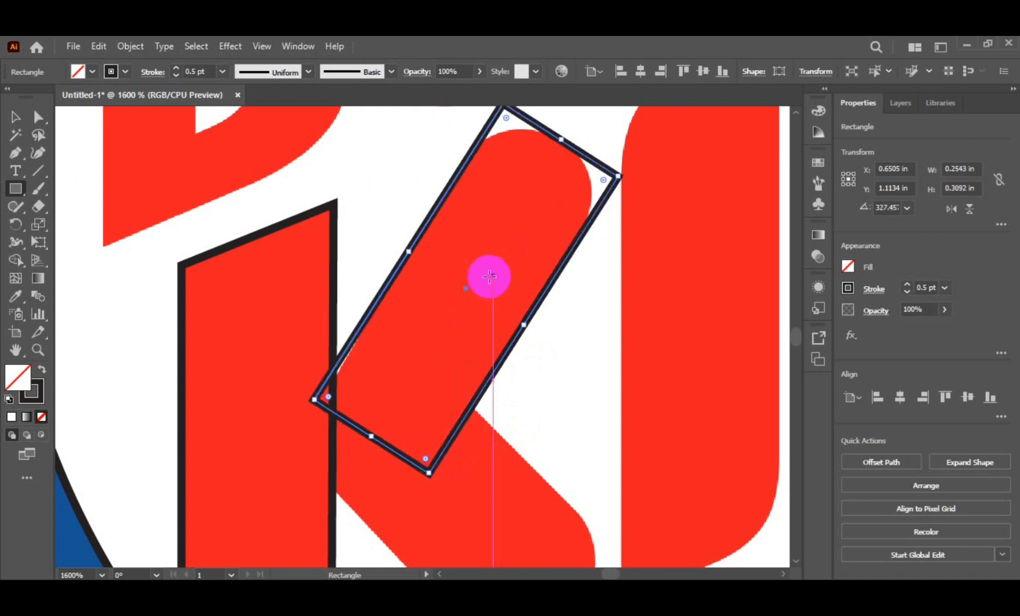
scroll(490, 277, "down", 1)
left_click_drag(314, 382, 280, 443)
scroll(512, 207, "up", 2)
Move the upper corner anchors of the arm's rectangle to line its sides up with the K's upper arm
key("a")
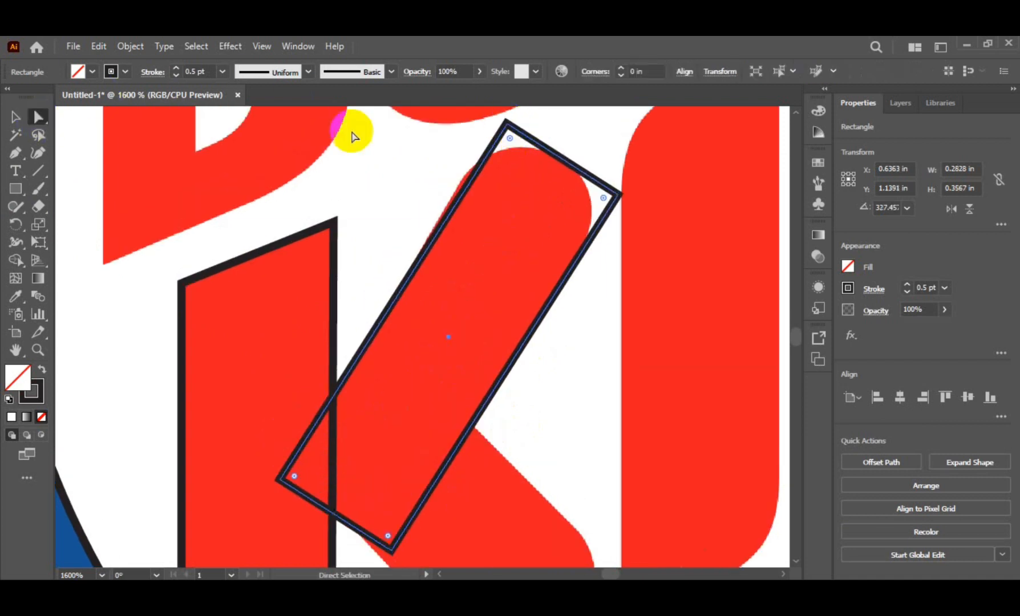
left_click_drag(506, 121, 492, 126)
scroll(418, 432, "down", 3)
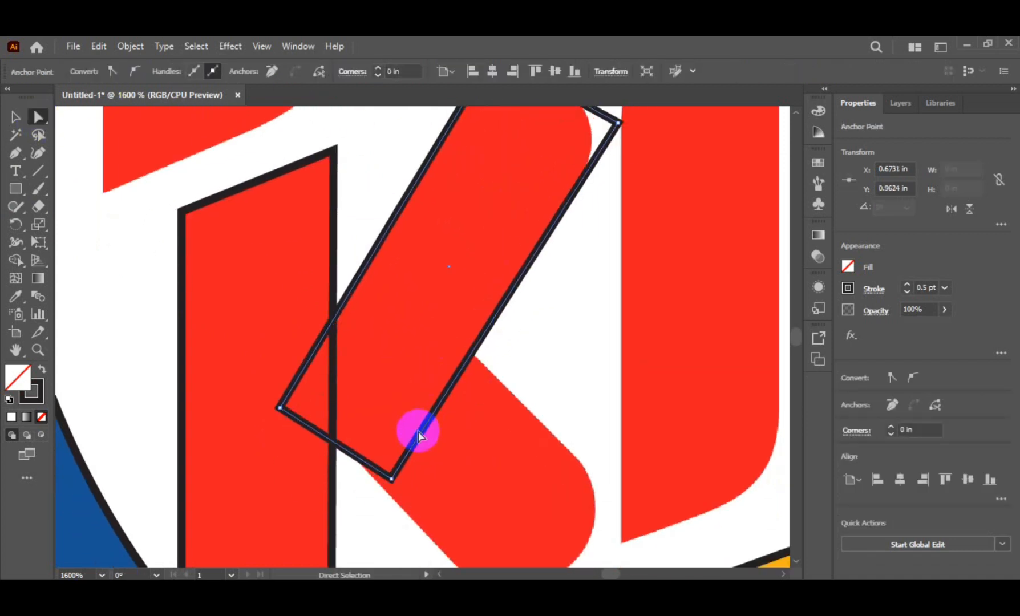
scroll(418, 432, "up", 3)
left_click_drag(618, 194, 609, 186)
left_click_drag(610, 185, 617, 192)
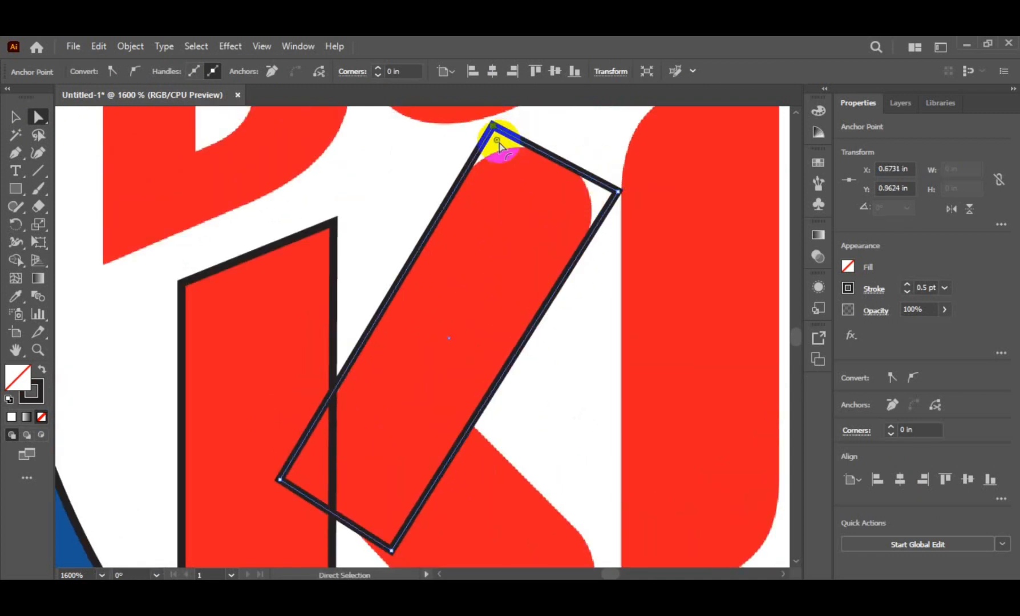
Round the upper corners of the arm's rectangle to match the rounded end of the K's upper arm
left_click_drag(494, 140, 536, 214)
left_click(595, 180)
left_click(578, 254)
left_click(584, 272)
scroll(589, 279, "down", 3)
Duplicate the rounded arm outline, then rotate and position the copy over the K's lower leg
left_click(19, 116)
left_click_drag(462, 350, 499, 429)
scroll(507, 414, "down", 3)
left_click_drag(563, 323, 552, 431)
scroll(507, 437, "up", 3)
left_click_drag(469, 364, 402, 455)
left_click_drag(631, 425, 611, 481)
left_click_drag(398, 369, 417, 337)
left_click_drag(379, 395, 362, 406)
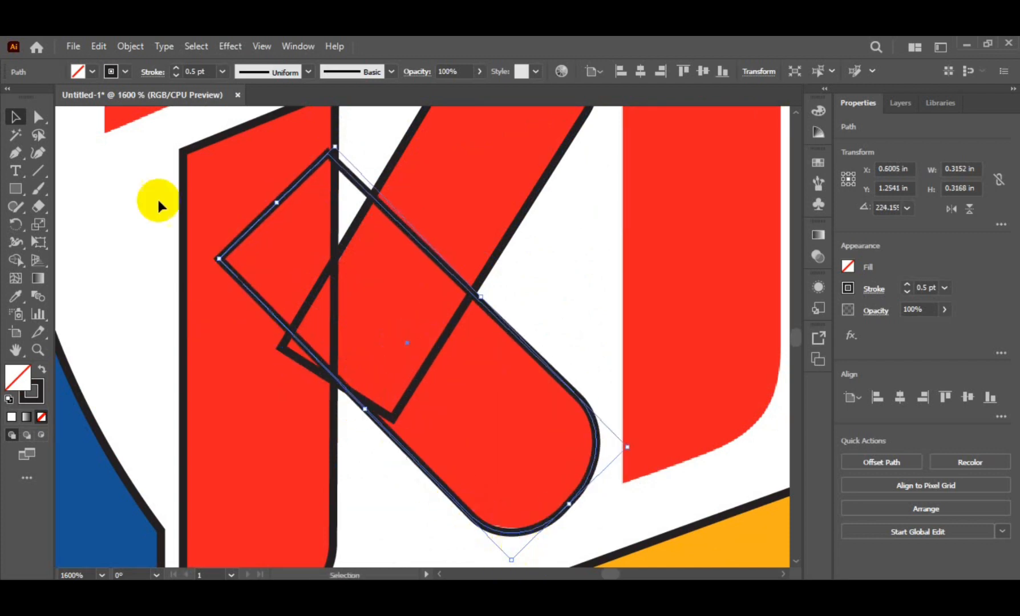
left_click(38, 117)
left_click(565, 507)
scroll(510, 536, "down", 2)
scroll(540, 420, "down", 3)
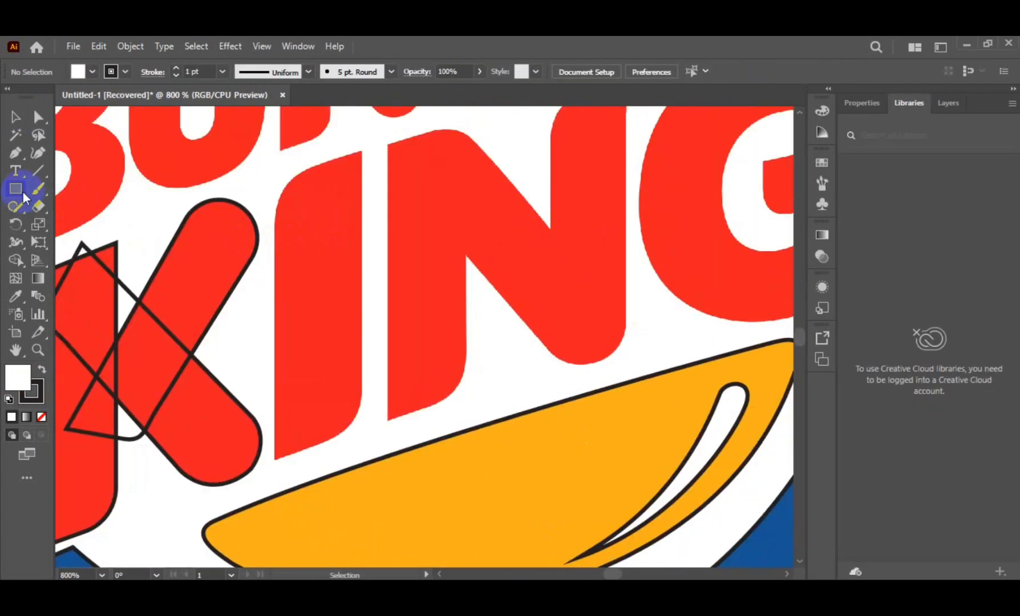
Draw a rectangle about 0.17 by 0.51 in over the I of KING, with no fill and a 0.5 pt stroke
left_click_drag(271, 156, 369, 459)
key("slash")
left_click(868, 106)
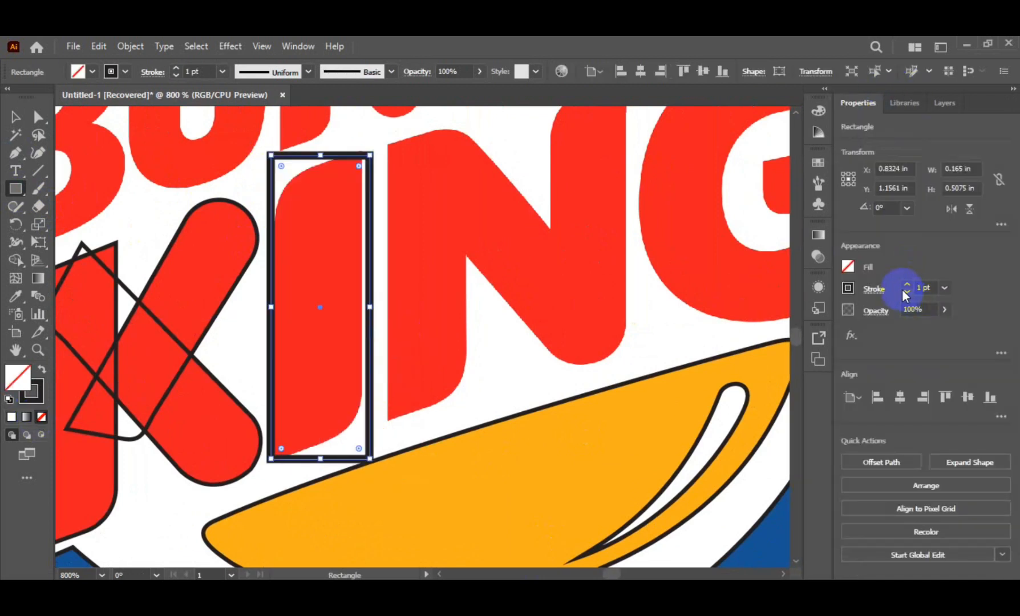
left_click(907, 292)
left_click(906, 292)
left_click_drag(275, 305, 275, 306)
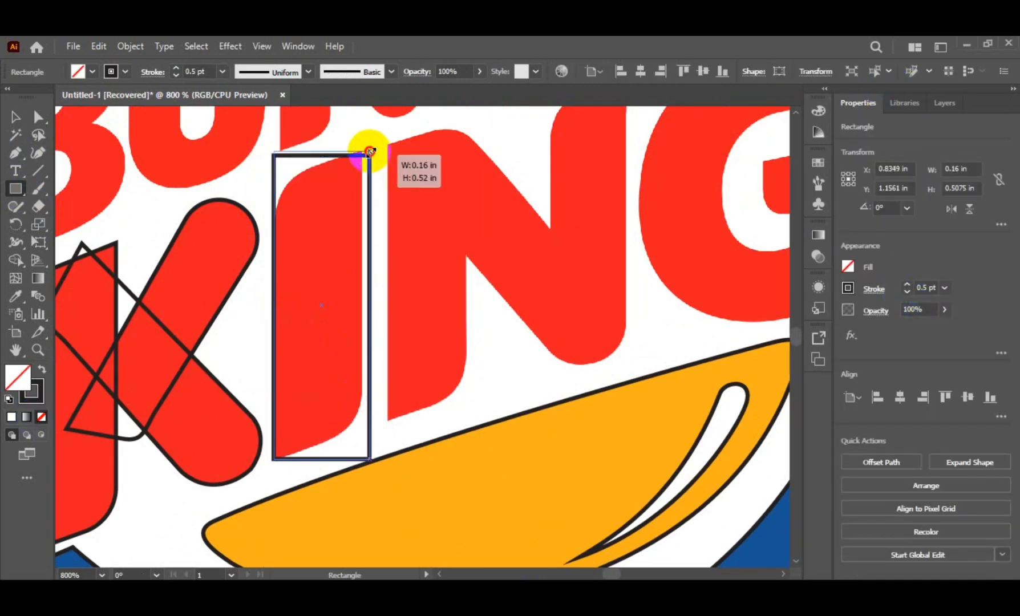
left_click_drag(372, 304, 364, 304)
left_click(38, 117)
key("ctrl+z")
key("ctrl+z")
key("ctrl+z")
key("ctrl+z")
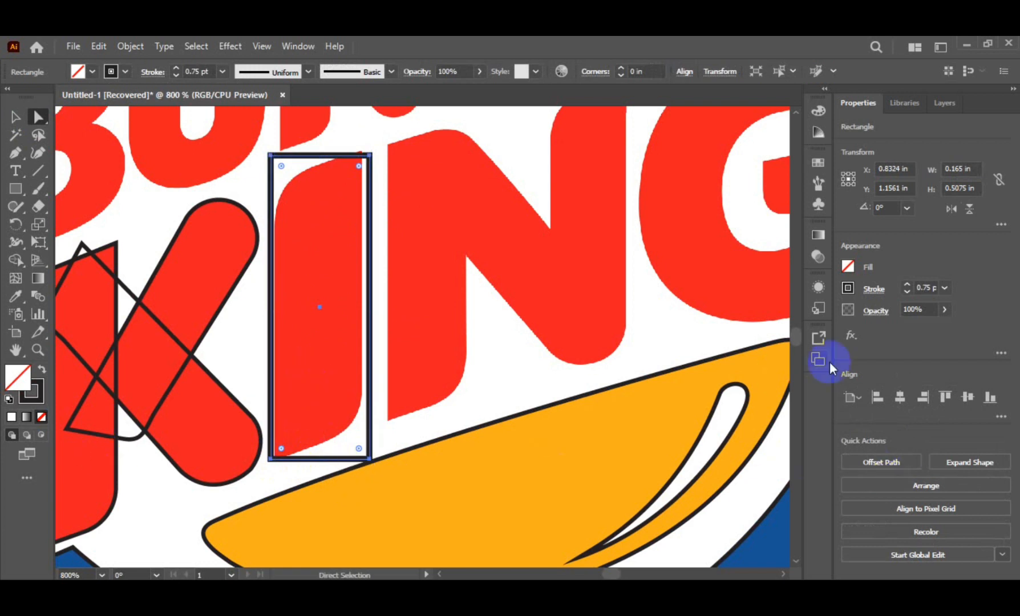
Set the I's rectangle to a 0.5 pt stroke and move its corner anchors onto the letter's slanted corners
left_click(907, 292)
scroll(299, 472, "up", 2)
left_click_drag(239, 446, 253, 416)
left_click_drag(252, 416, 249, 449)
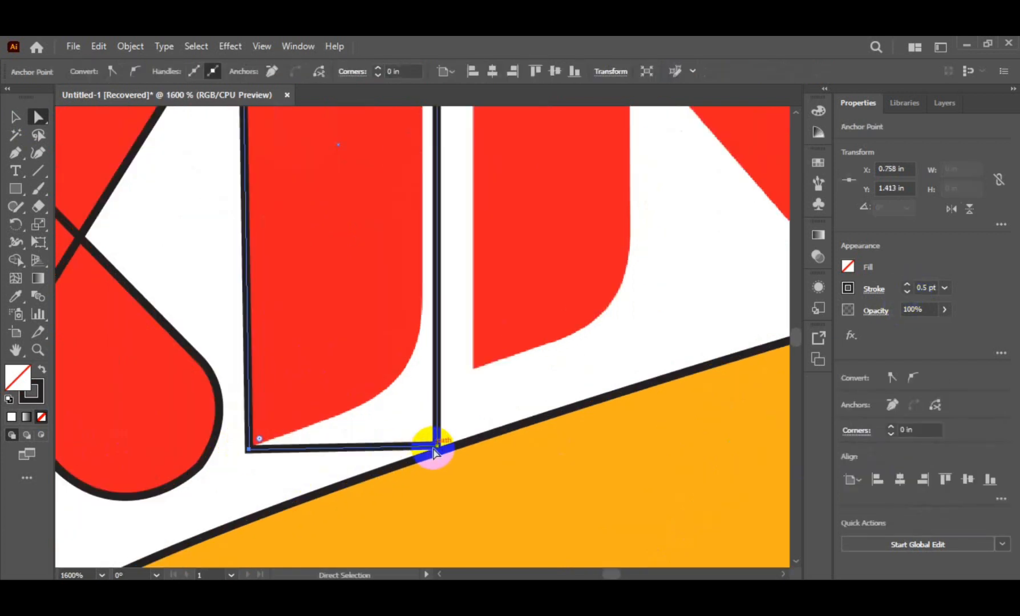
left_click_drag(437, 446, 420, 383)
scroll(403, 385, "up", 3)
left_click_drag(437, 199, 423, 188)
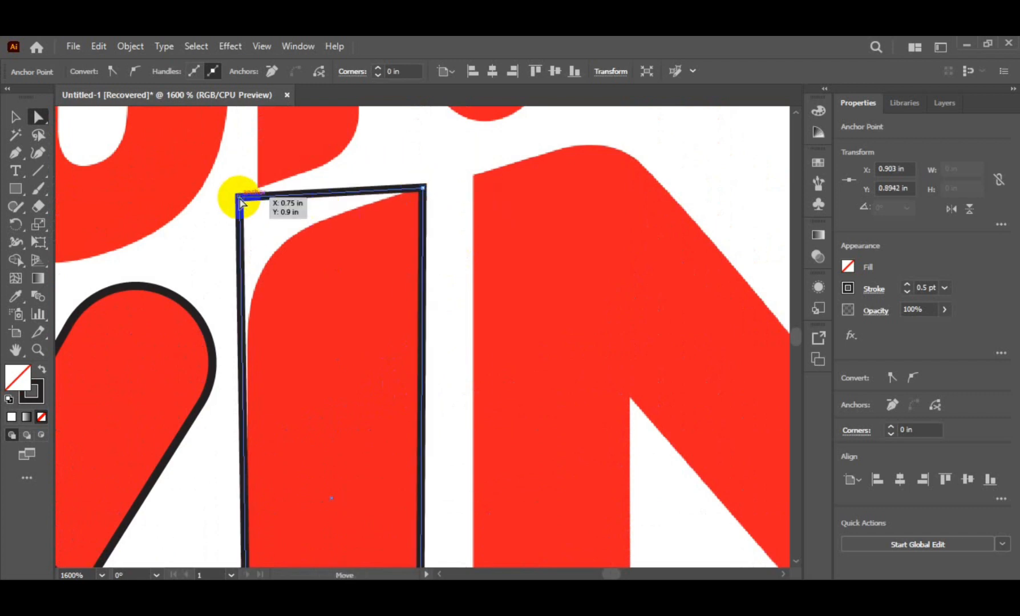
left_click_drag(239, 200, 249, 242)
scroll(319, 308, "down", 3)
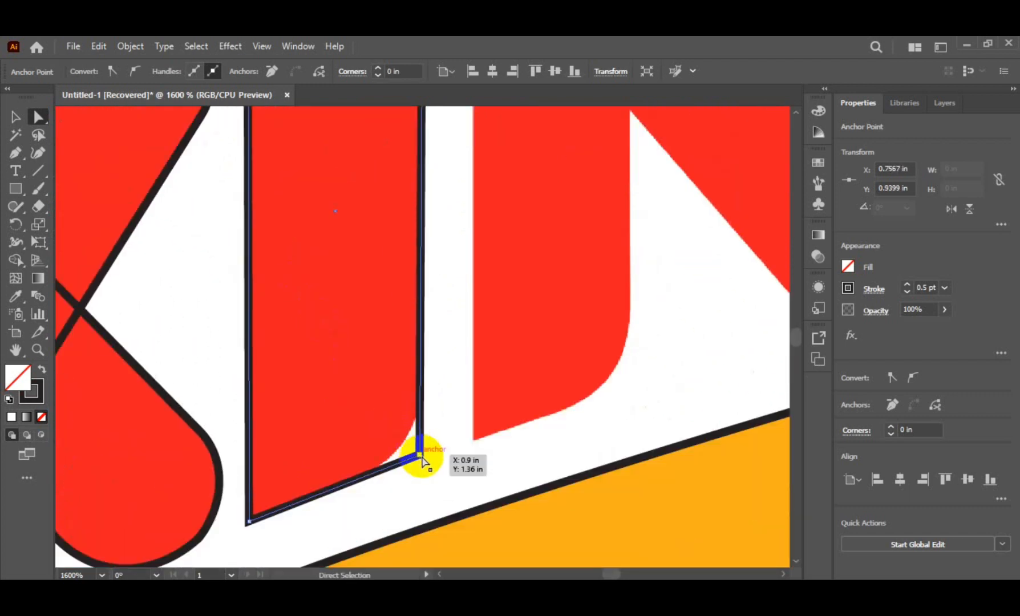
Round the I outline's lower-right corner to about 0.08 in and its upper-left corner to about 0.1 in
left_click(421, 456)
left_click_drag(406, 447, 341, 358)
scroll(410, 442, "up", 3)
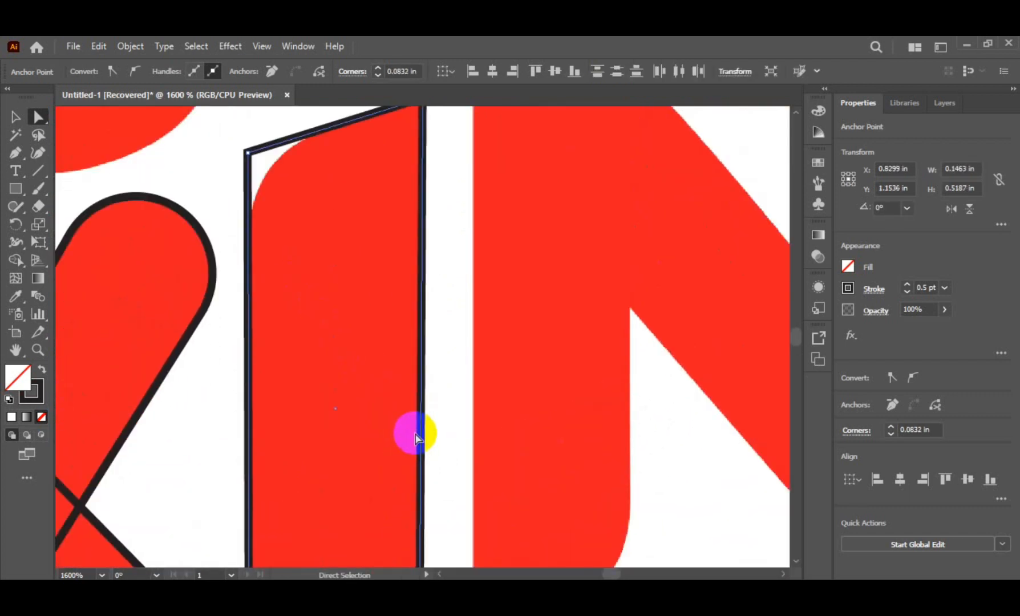
left_click(246, 222)
left_click_drag(255, 226, 362, 308)
scroll(407, 308, "down", 3)
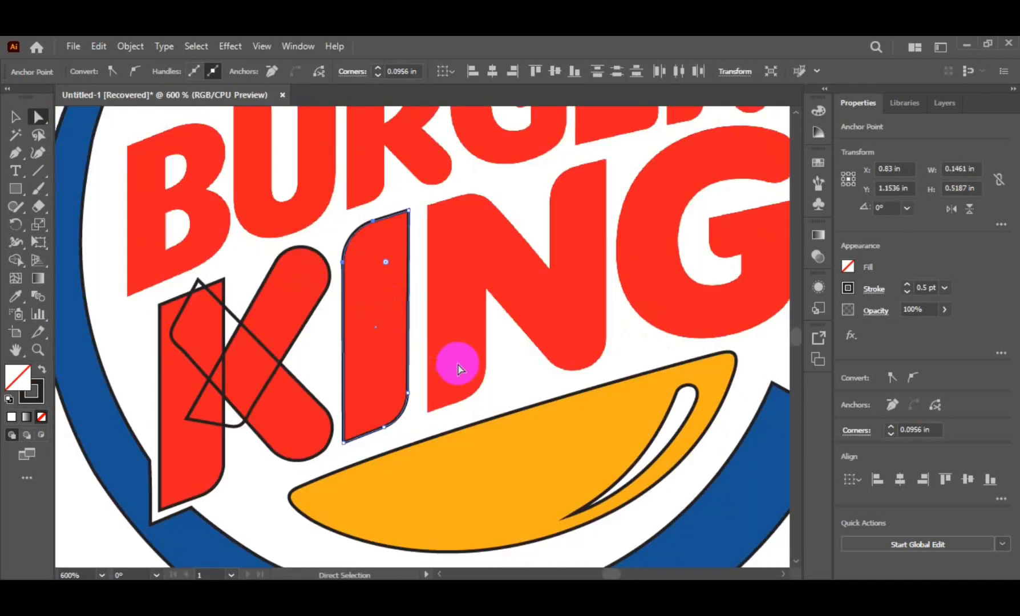
Draw a rectangle about 0.13 by 0.49 in over the left stem of the N
left_click(459, 365)
scroll(694, 191, "up", 2)
left_click(16, 188)
mouse_move(154, 198)
left_mouse_down()
mouse_move(170, 226)
mouse_move(244, 563)
left_mouse_up()
scroll(244, 555, "down", 3)
left_click_drag(198, 437, 199, 510)
scroll(221, 454, "up", 1)
left_click_drag(244, 343, 271, 344)
scroll(270, 344, "down", 1)
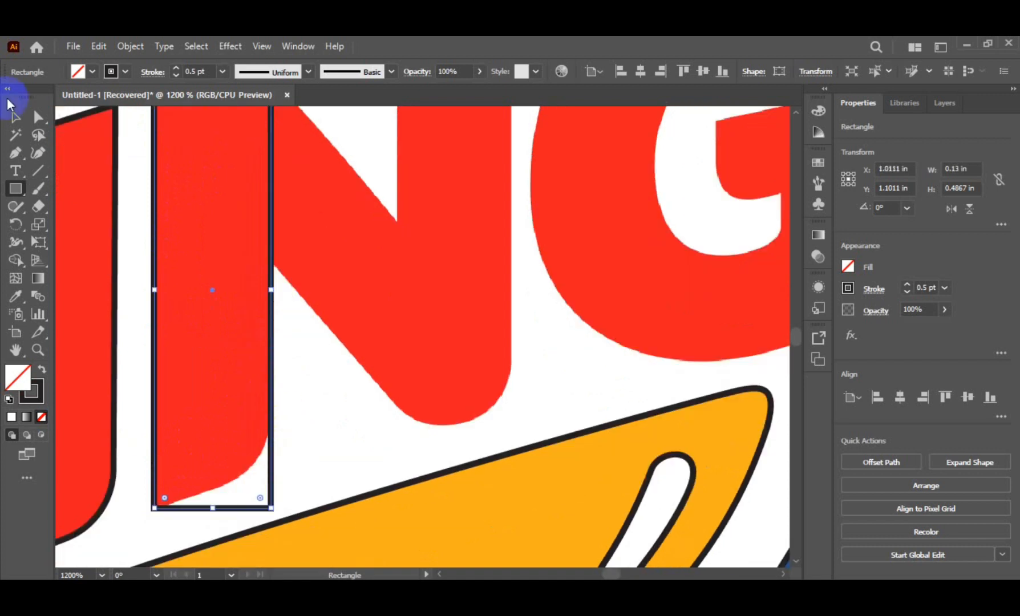
Slant the ends of the N's left-stem rectangle by moving its corner anchors, and round its lower-right corner to about 0.09 in
left_click(38, 117)
left_click(271, 507)
left_click_drag(271, 507, 272, 472)
scroll(273, 474, "up", 1)
left_click_drag(153, 198, 154, 220)
left_click_drag(270, 198, 267, 187)
scroll(299, 487, "down", 2)
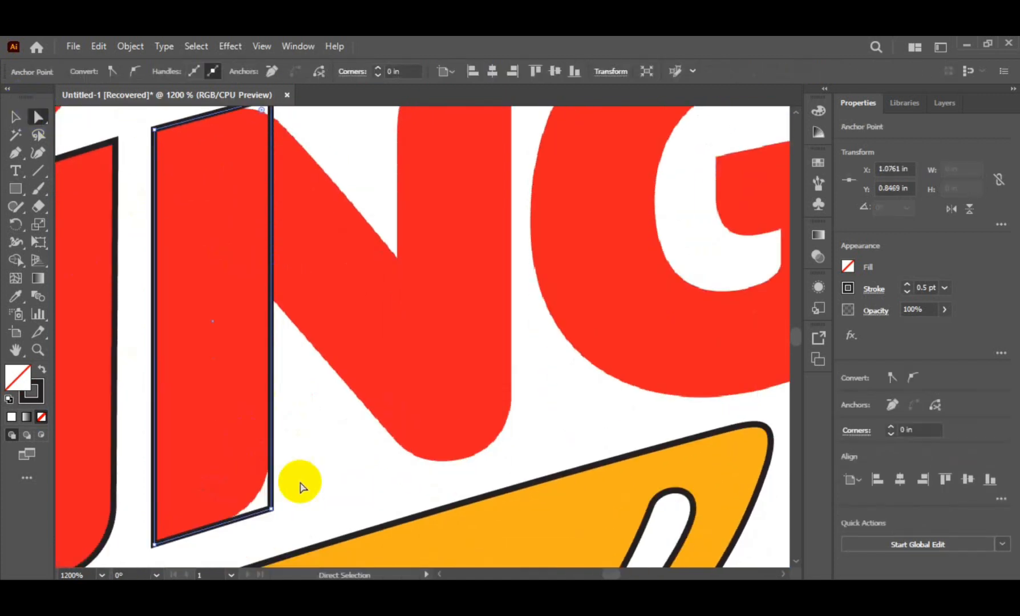
left_click_drag(257, 502, 204, 433)
scroll(348, 376, "up", 2)
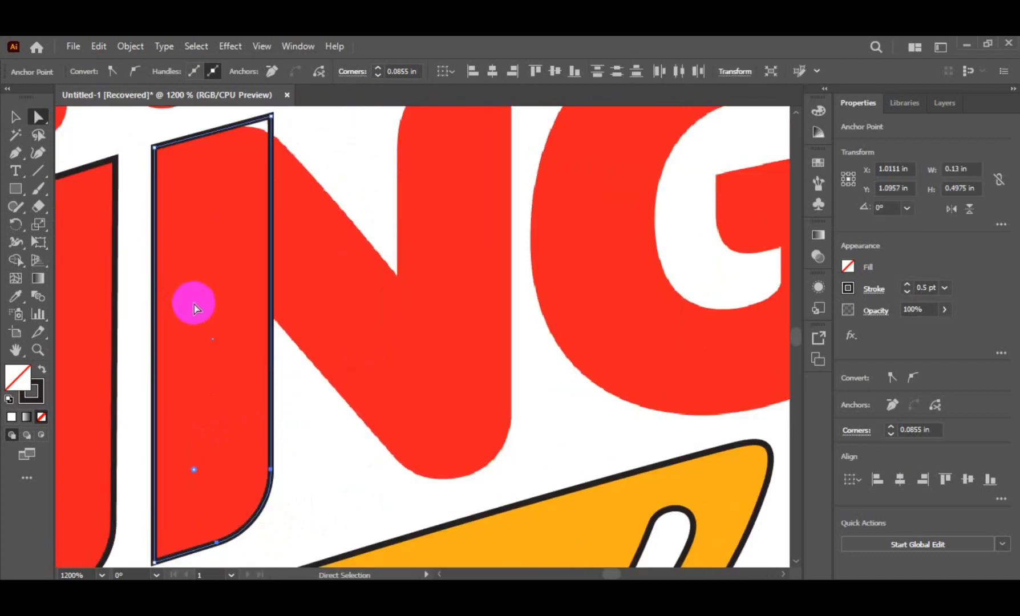
Draw a rectangle, rotate it to about 41° and resize it to cover the diagonal stroke of the N
key("m")
mouse_move(203, 171)
left_mouse_down()
mouse_move(380, 401)
mouse_move(299, 517)
left_mouse_up()
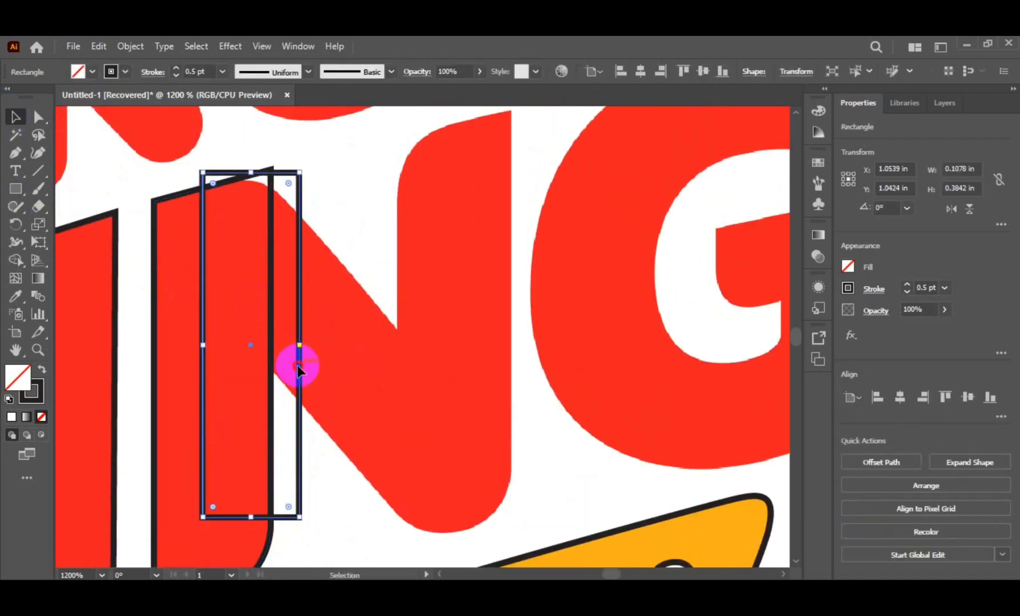
left_click_drag(297, 365, 400, 355)
left_click_drag(407, 513, 495, 440)
left_click_drag(341, 336, 340, 336)
left_click_drag(488, 446, 494, 433)
left_click_drag(229, 209, 211, 188)
left_click_drag(296, 362, 279, 380)
left_click_drag(450, 477, 489, 518)
scroll(445, 494, "down", 1)
scroll(442, 494, "up", 2)
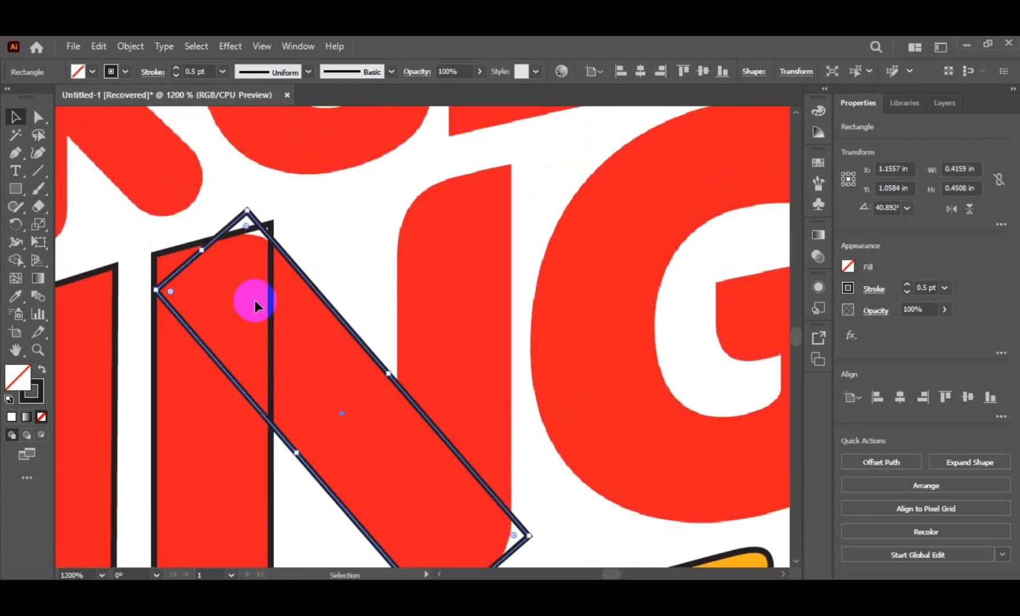
Duplicate the diagonal's rectangle, turn the copy upright and place it over the N's right stem
left_click_drag(360, 342, 472, 287)
scroll(547, 365, "down", 1)
left_click_drag(648, 431, 510, 510)
left_click_drag(445, 303, 452, 319)
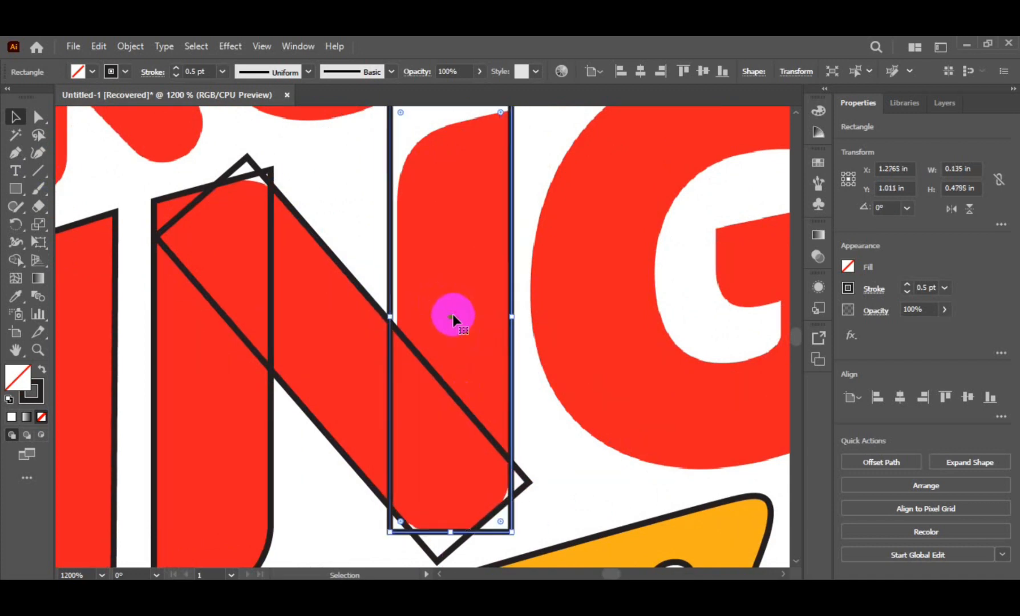
Move the corner anchors of the upright rectangle to match the slanted top and left edge of the N's right stem
scroll(449, 312, "up", 2)
key("a")
left_click_drag(511, 210, 512, 217)
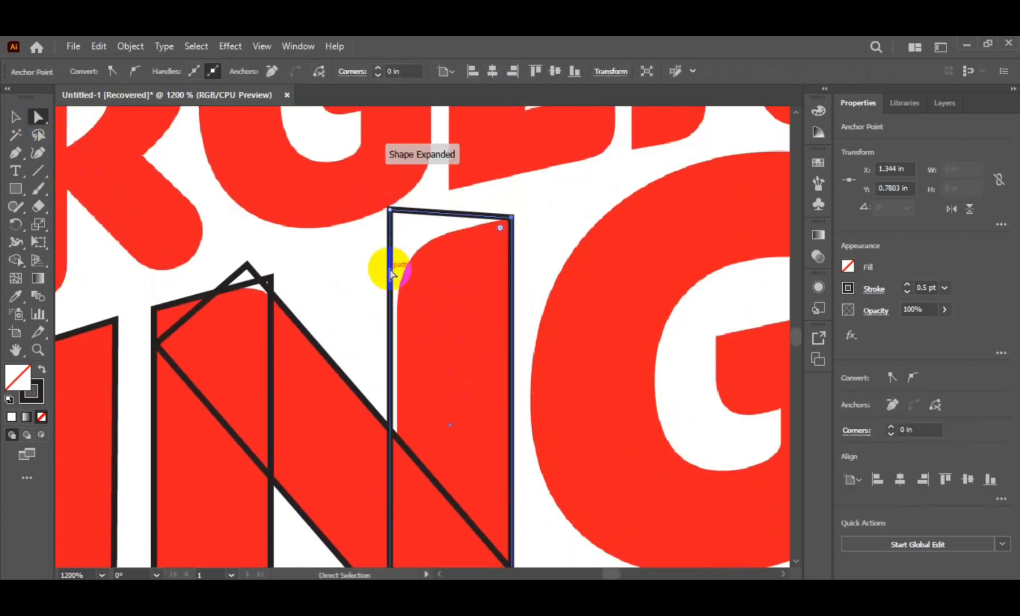
scroll(390, 270, "down", 2)
left_click_drag(390, 175, 401, 176)
scroll(407, 191, "down", 3)
left_click_drag(390, 549, 393, 549)
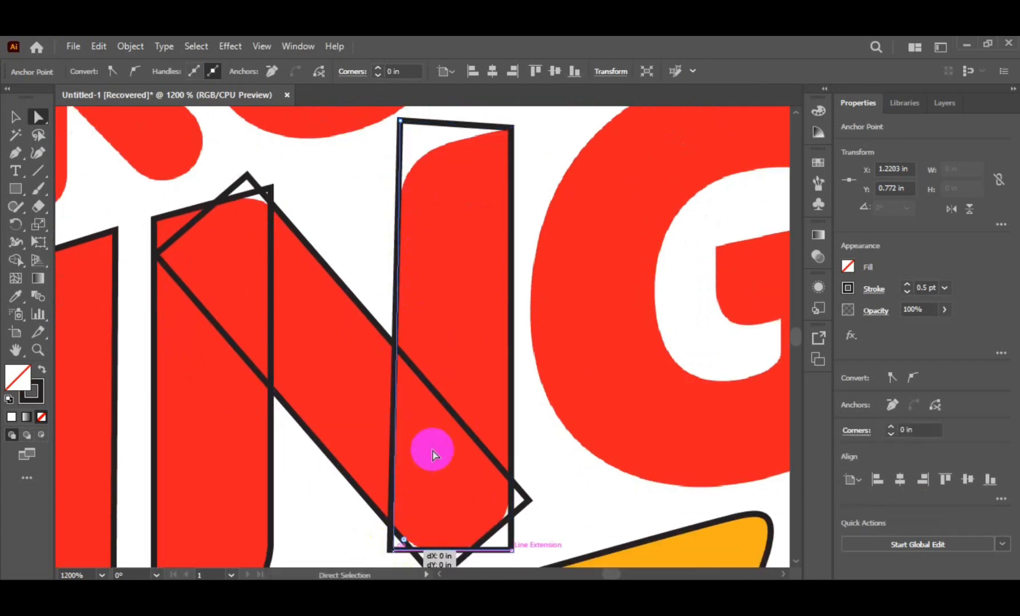
scroll(433, 451, "up", 1)
left_click_drag(399, 174, 399, 211)
scroll(425, 277, "up", 3)
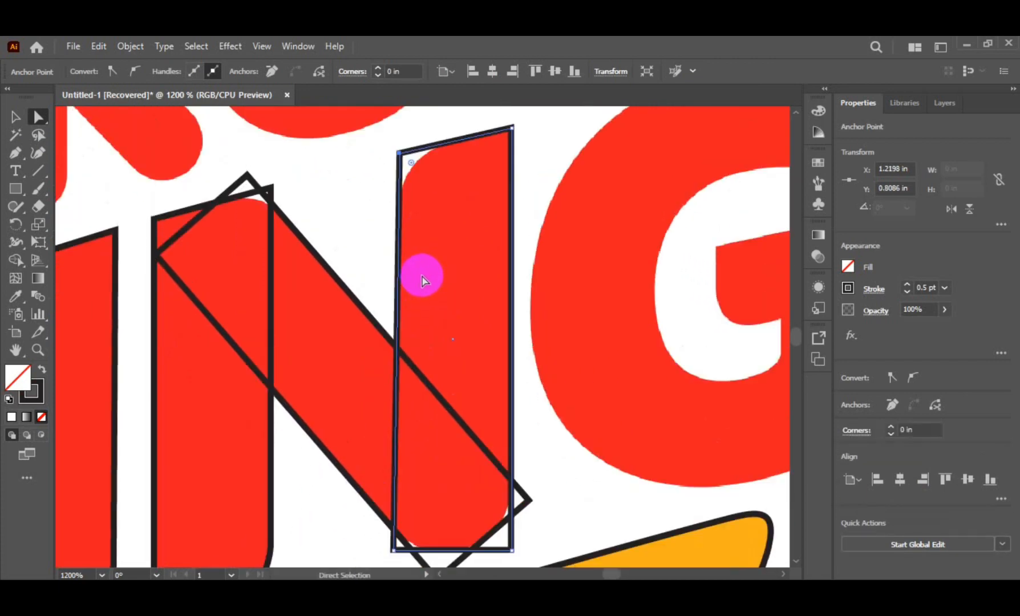
Start a Pen path at the outer tip of the G's crossbar and trace the right edge and bottom curve to the left side
scroll(423, 278, "down", 2)
left_click_drag(527, 303, 203, 312)
left_click(15, 153)
scroll(311, 354, "up", 2)
left_click(330, 294)
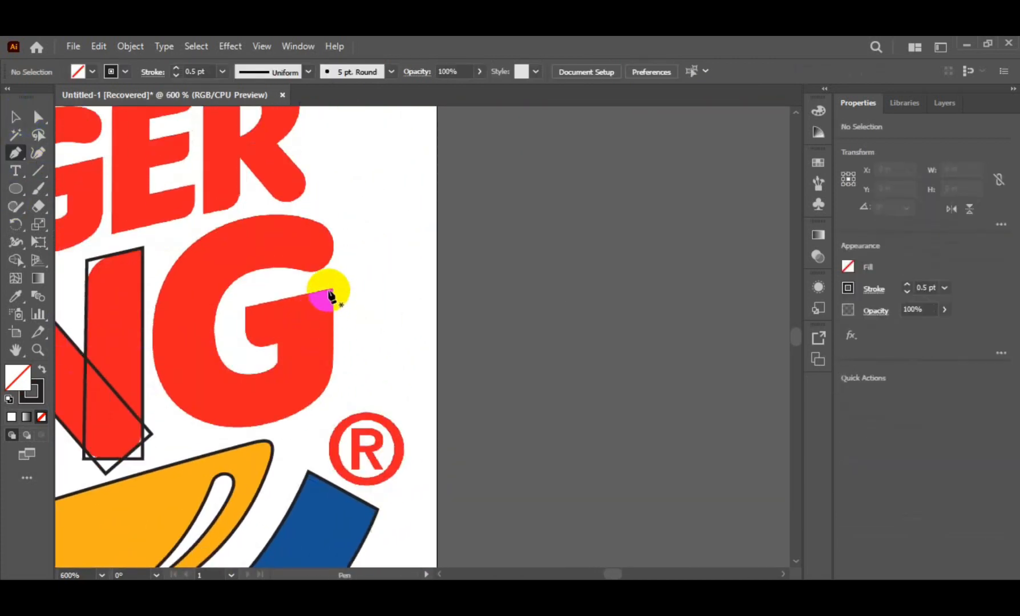
scroll(334, 293, "up", 2)
left_click(331, 352)
scroll(330, 353, "down", 3)
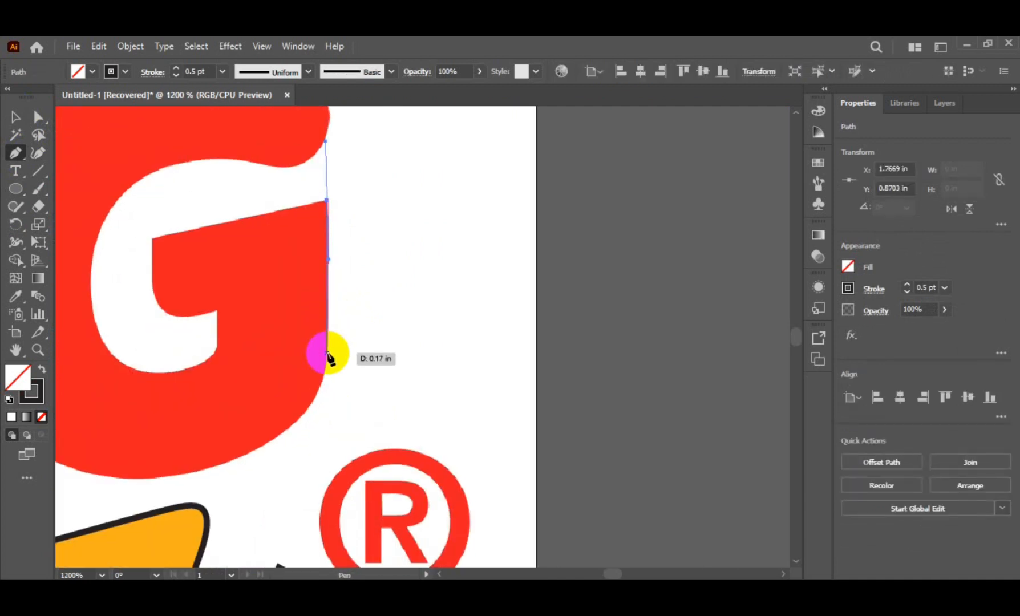
left_click_drag(326, 386, 370, 277)
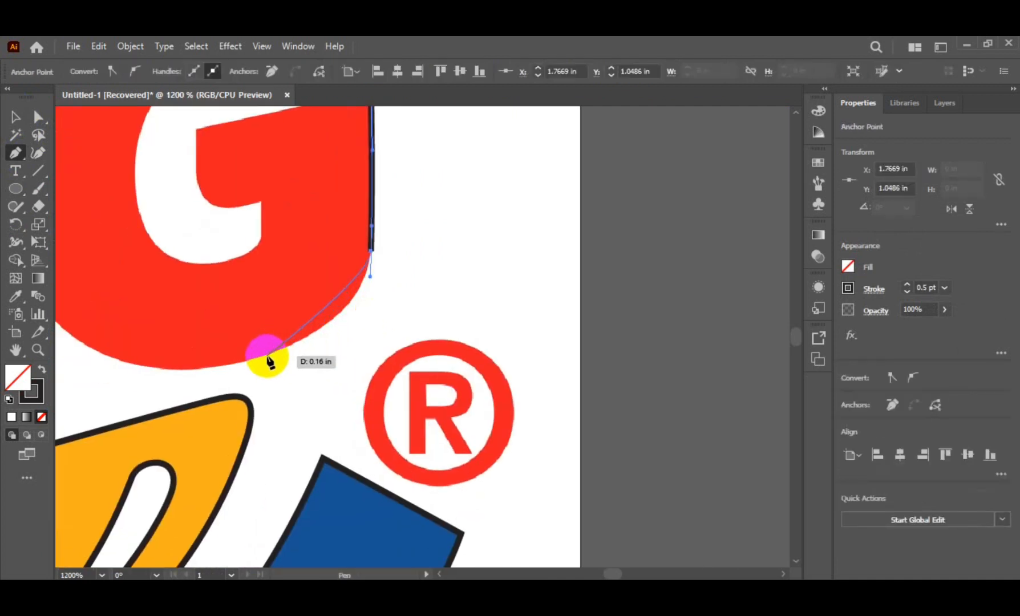
scroll(231, 335, "left", 5)
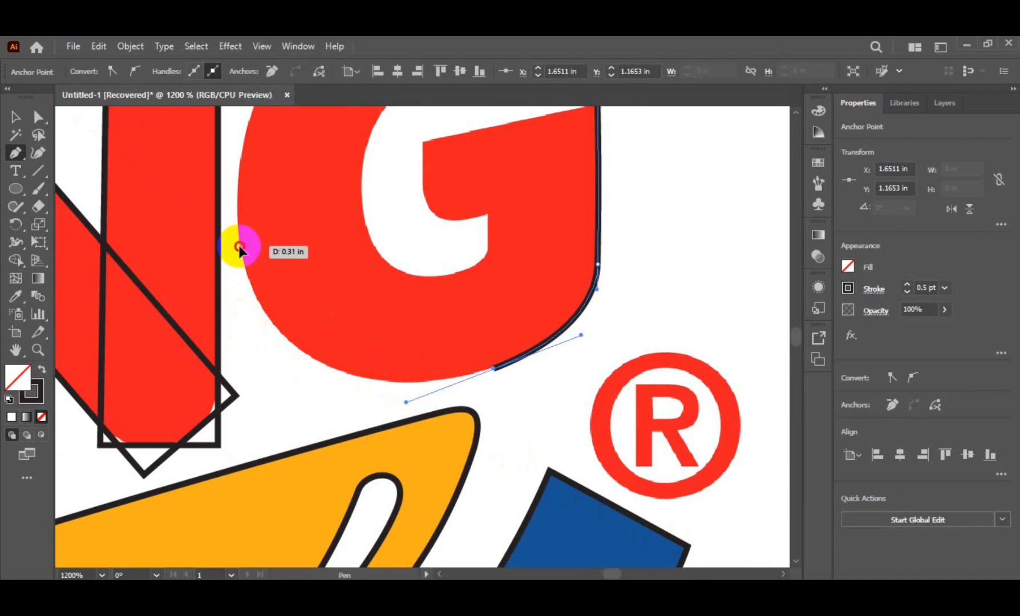
left_click_drag(240, 249, 264, 387)
Continue the path over the top of the G and around its rounded upper end, adjusting the curve handles to fit
scroll(319, 262, "up", 5)
left_click_drag(380, 139, 241, 200)
left_click_drag(419, 174, 301, 238)
left_click_drag(473, 205, 415, 188)
left_click_drag(447, 293, 387, 295)
scroll(487, 220, "up", 2)
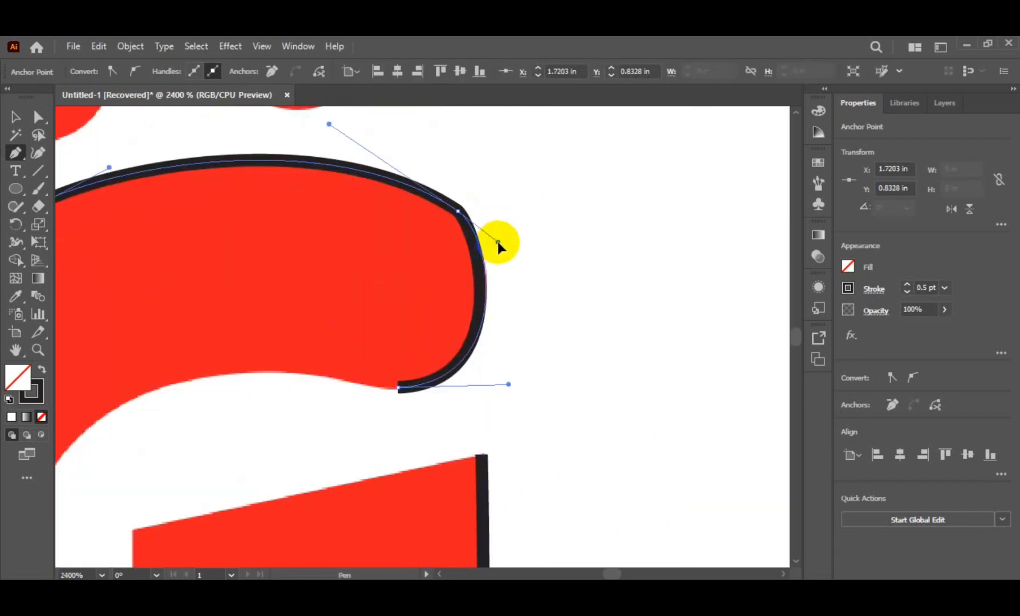
left_click_drag(498, 242, 500, 240)
Trace the upper inner edge of the G and reshape the segment's handles to follow the wavy curve
left_click_drag(480, 302, 664, 171)
left_click_drag(278, 293, 250, 322)
left_click_drag(470, 260, 474, 262)
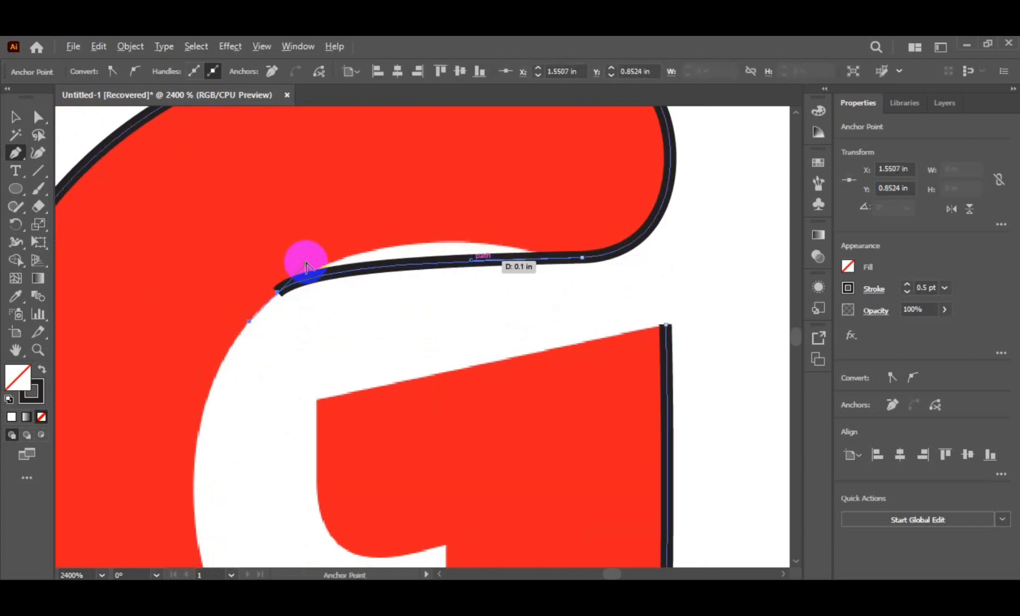
mouse_move(306, 264)
left_mouse_down()
mouse_move(434, 200)
mouse_move(375, 218)
left_mouse_up()
left_click_drag(472, 261, 481, 239)
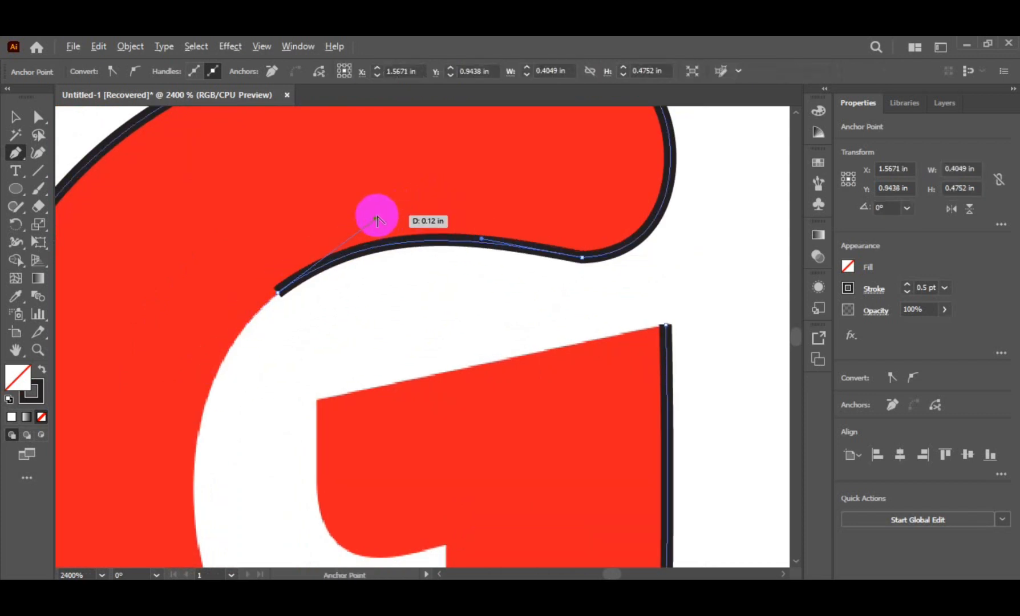
left_click_drag(375, 218, 375, 225)
left_click(581, 257, "ctrl")
left_click_drag(692, 254, 693, 259)
Trace the left inner curve of the G down toward its base and adjust the segment's handles to fit
left_click_drag(529, 318, 598, 154)
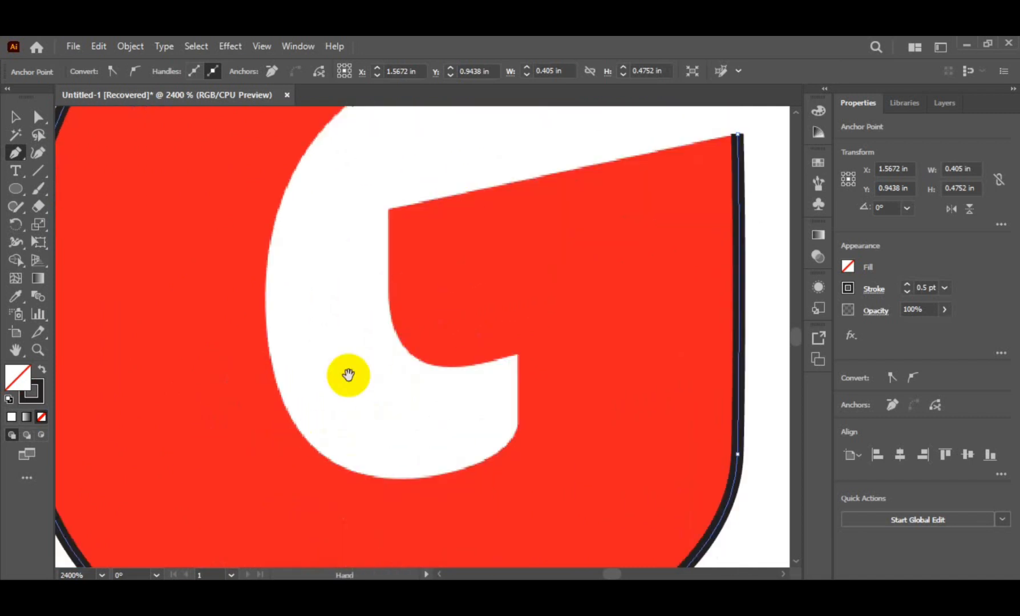
left_click_drag(331, 494, 301, 483)
left_click_drag(200, 405, 192, 403)
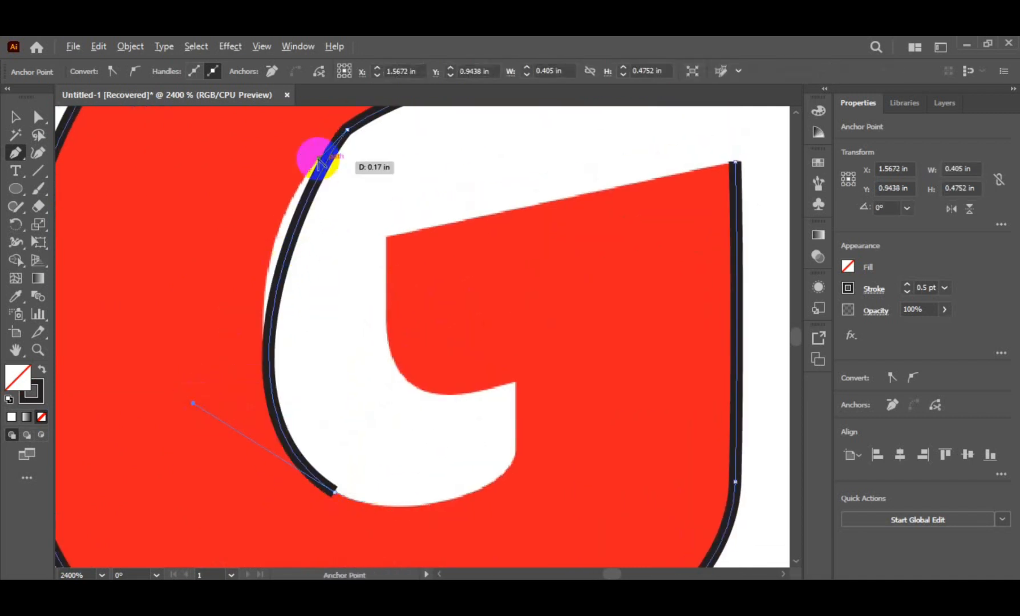
left_click_drag(318, 159, 287, 161)
left_click_drag(347, 144, 337, 208)
left_click_drag(277, 225, 270, 240)
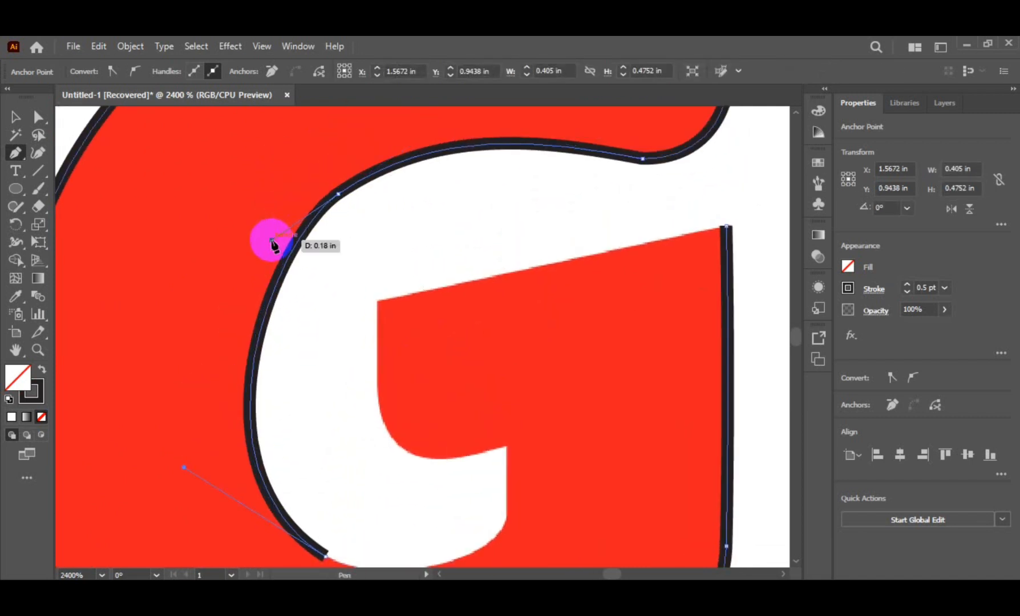
Reduce the G path's stroke to 0.25 pt and refine the handles along its left inner curve
scroll(274, 276, "down", 2)
left_click(907, 293)
left_click_drag(185, 385, 192, 382)
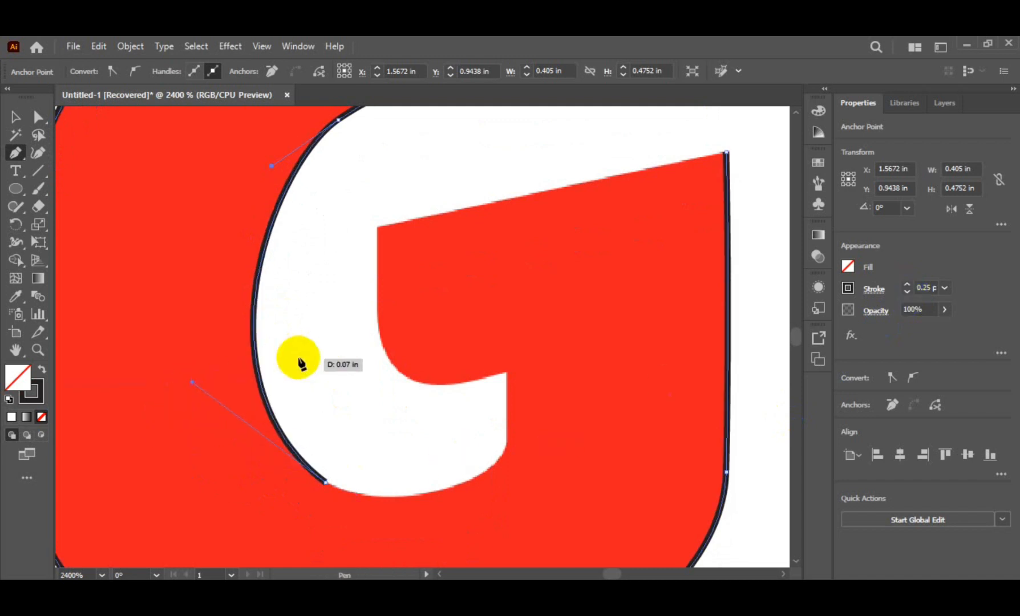
left_click_drag(350, 319, 282, 424)
left_click_drag(204, 271, 196, 280)
Trace the bottom inner curve of the G to its right side and adjust the handles to fit
mouse_move(443, 536)
left_mouse_down()
mouse_move(405, 395)
mouse_move(401, 410)
left_mouse_up()
scroll(402, 410, "up", 1)
left_click_drag(338, 459, 330, 461)
left_click_drag(203, 435, 342, 380)
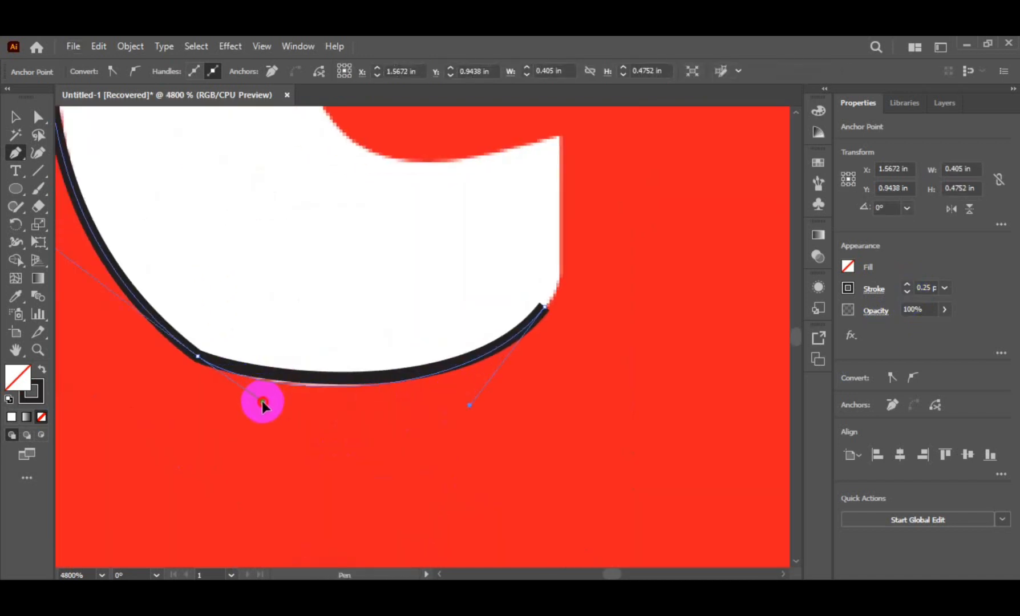
Continue the path around the rounded corner and up the short vertical edge to the notch under the G's crossbar
scroll(496, 420, "up", 3)
scroll(496, 420, "right", 1)
left_click(500, 268)
left_click_drag(496, 414, 499, 334)
scroll(509, 408, "up", 3)
scroll(509, 407, "left", 1)
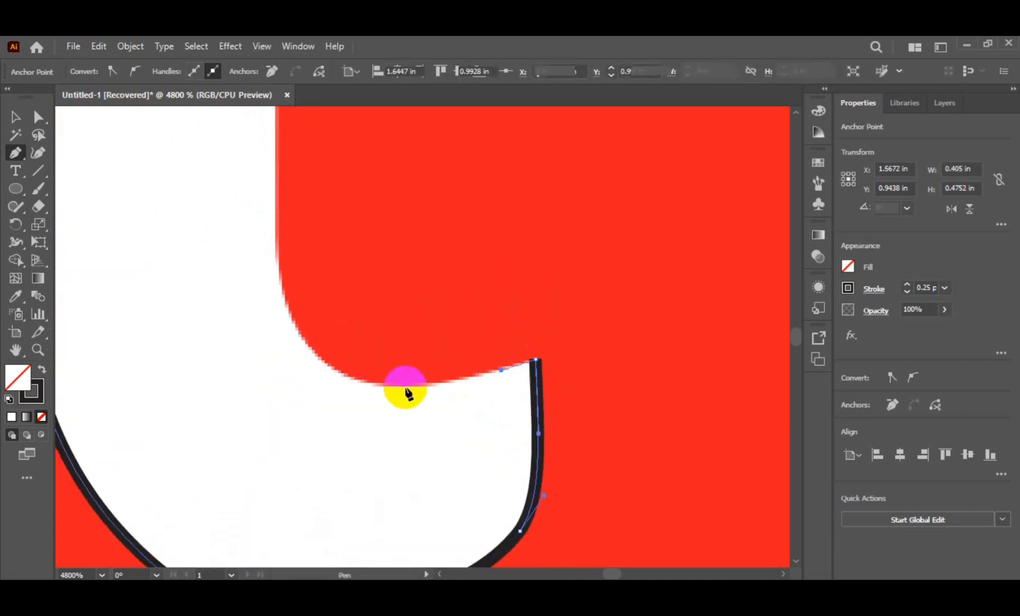
Trace the curved lower edge of the G's crossbar around to the straight part of its inner vertical edge
left_click_drag(361, 380, 412, 400)
scroll(422, 378, "up", 3)
scroll(421, 378, "left", 1)
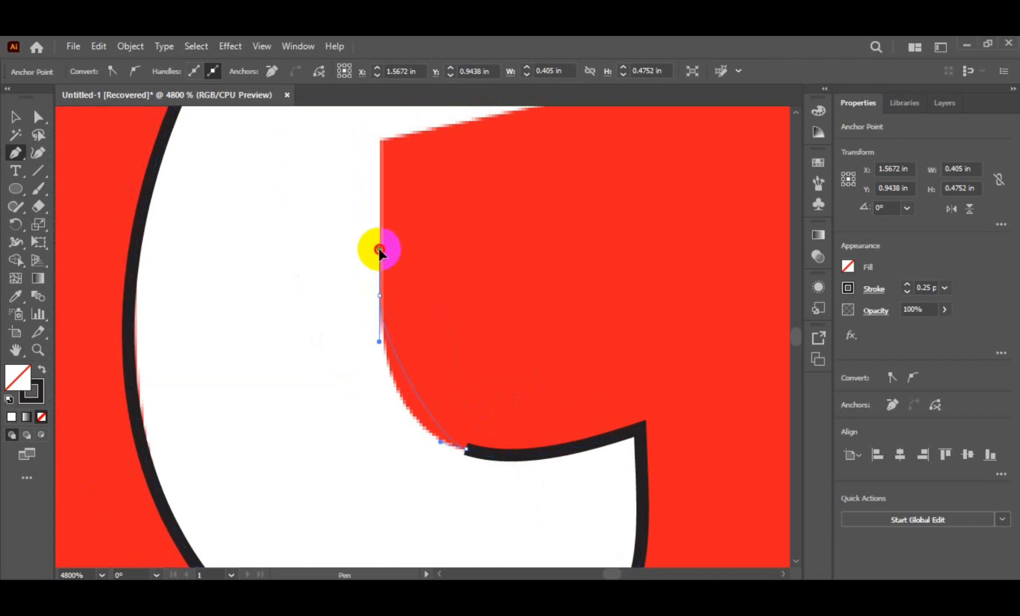
left_click_drag(378, 295, 384, 424)
Trace up the crossbar's inner edge and along its slanted top to close the KING G outline, and deselect it
scroll(466, 487, "up", 3)
scroll(466, 487, "left", 1)
left_click(399, 230)
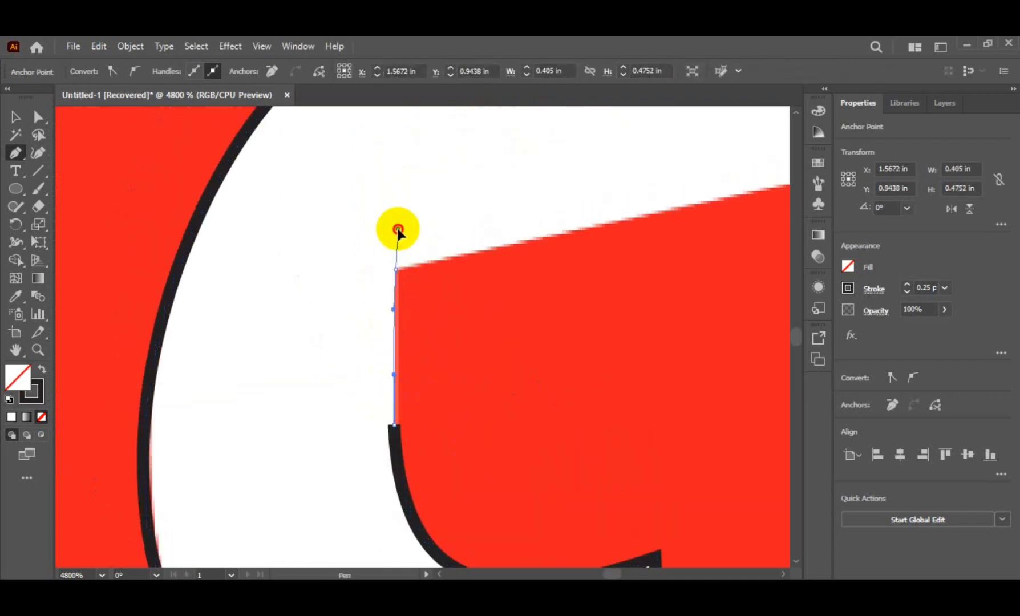
scroll(500, 278, "right", 6)
left_click_drag(683, 143, 704, 147)
scroll(649, 229, "down", 6)
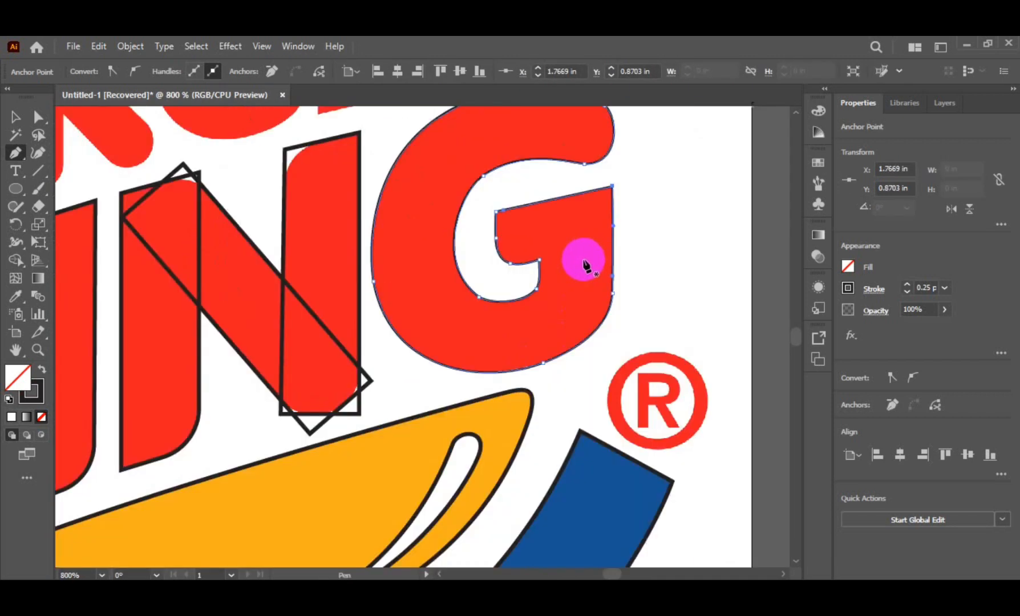
scroll(587, 265, "left", 2)
scroll(580, 362, "up", 3)
scroll(354, 332, "down", 2)
scroll(501, 346, "up", 2)
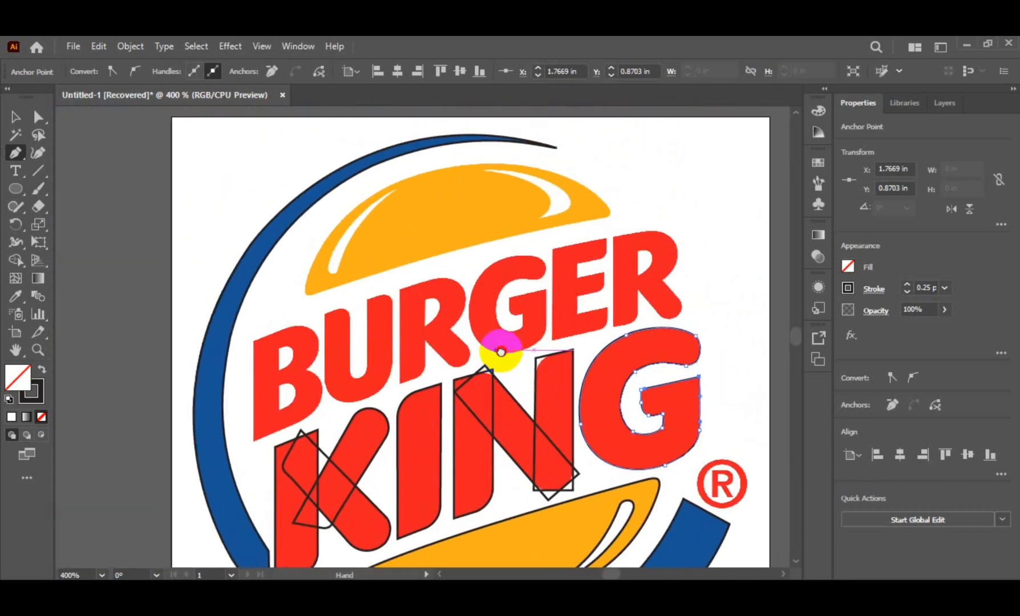
scroll(494, 337, "left", 1)
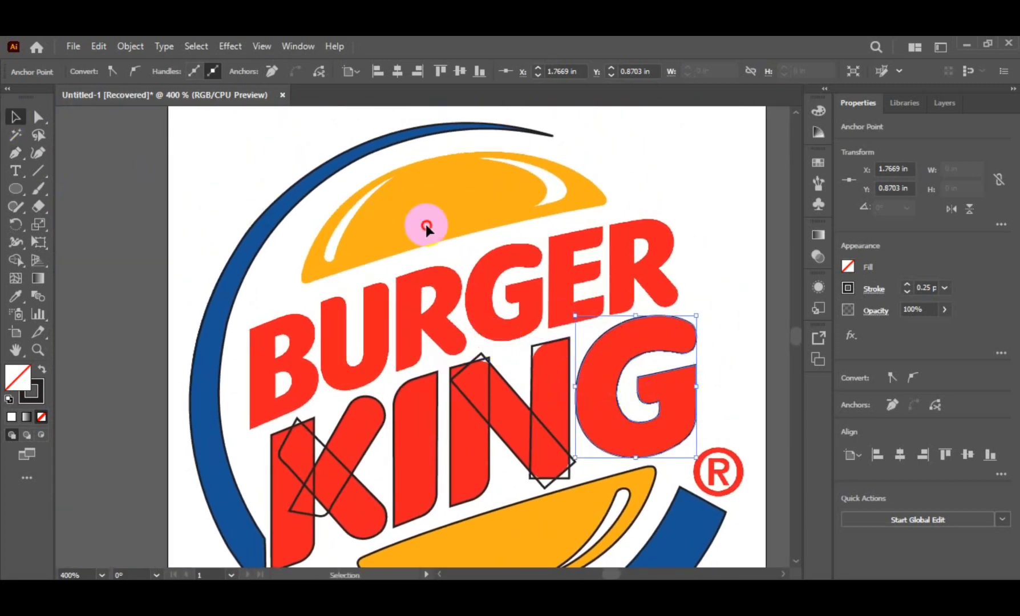
key("ctrl+shift+a")
Draw a tall rectangle over the vertical stem of the E in BURGER
scroll(426, 262, "right", 4)
scroll(425, 302, "up", 1)
left_click(15, 189)
left_click_drag(341, 263, 365, 350)
Move the rectangle's lower-left and upper-left corner points onto the matching corners of the E's stem
scroll(337, 337, "up", 3)
key("a")
left_click(338, 346)
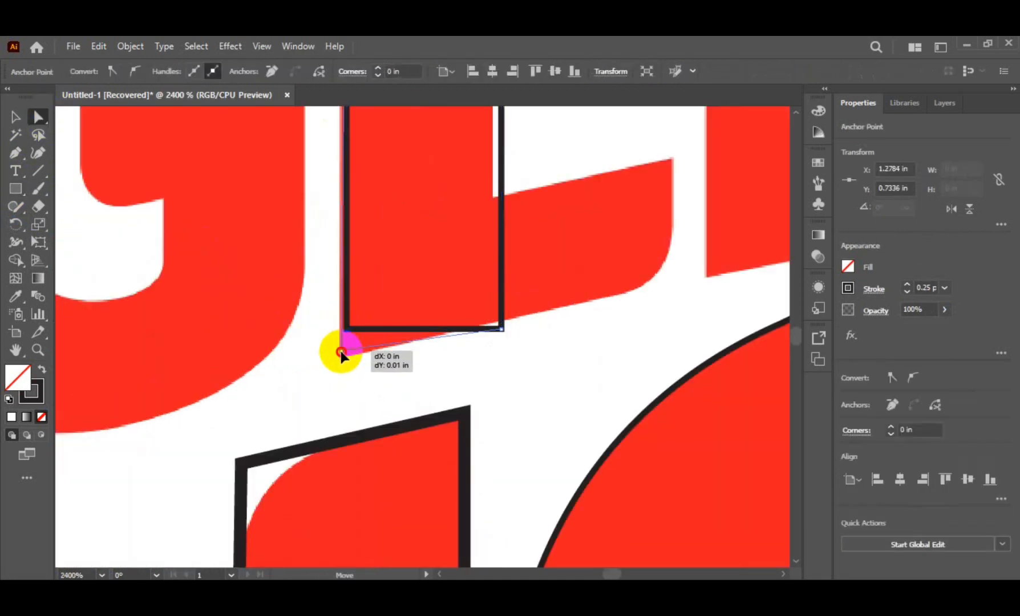
scroll(330, 442, "up", 5)
scroll(330, 442, "up", 5)
left_click_drag(295, 296, 291, 296)
Move the rectangle's upper-right and lower-right corner points to match the stem's right edge and slanted ends
scroll(455, 308, "down", 1)
left_click(455, 307)
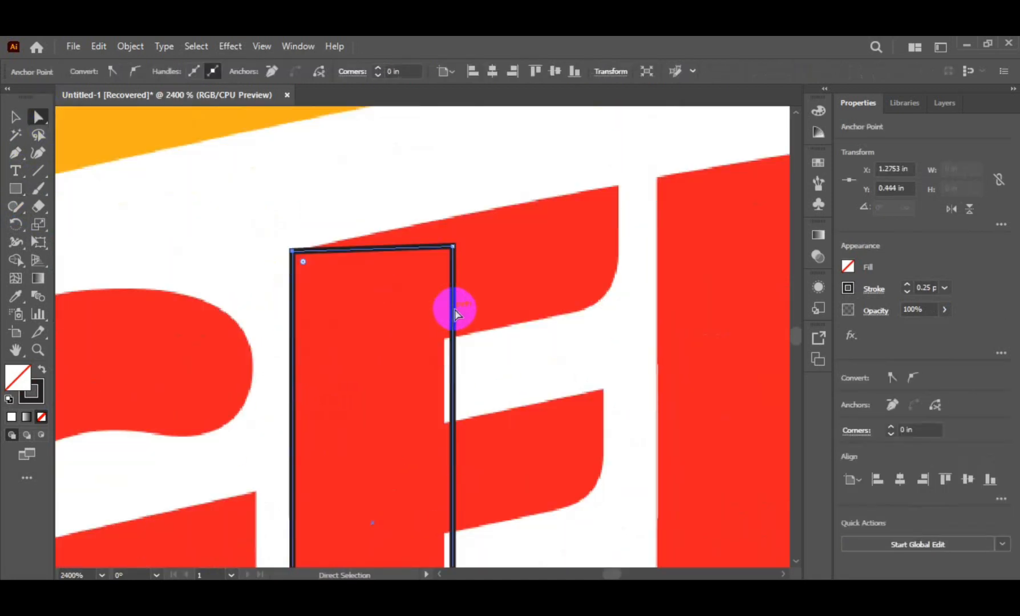
left_click_drag(451, 246, 446, 220)
scroll(457, 294, "down", 5)
left_click(372, 420)
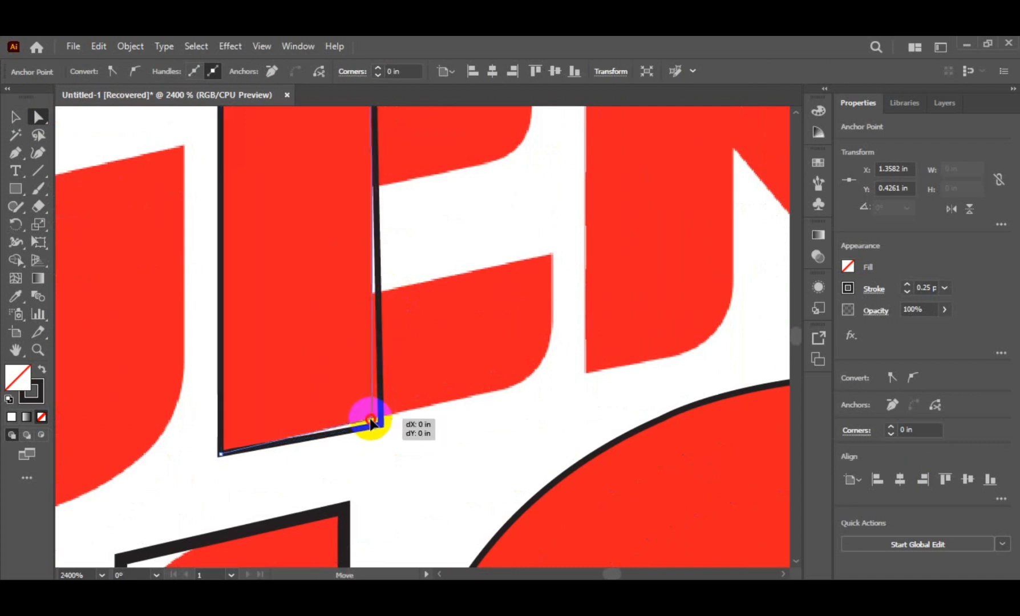
scroll(364, 393, "up", 5)
scroll(239, 337, "down", 1)
Duplicate the E's stem outline and rotate the copy so that it lies across the letter
key("v")
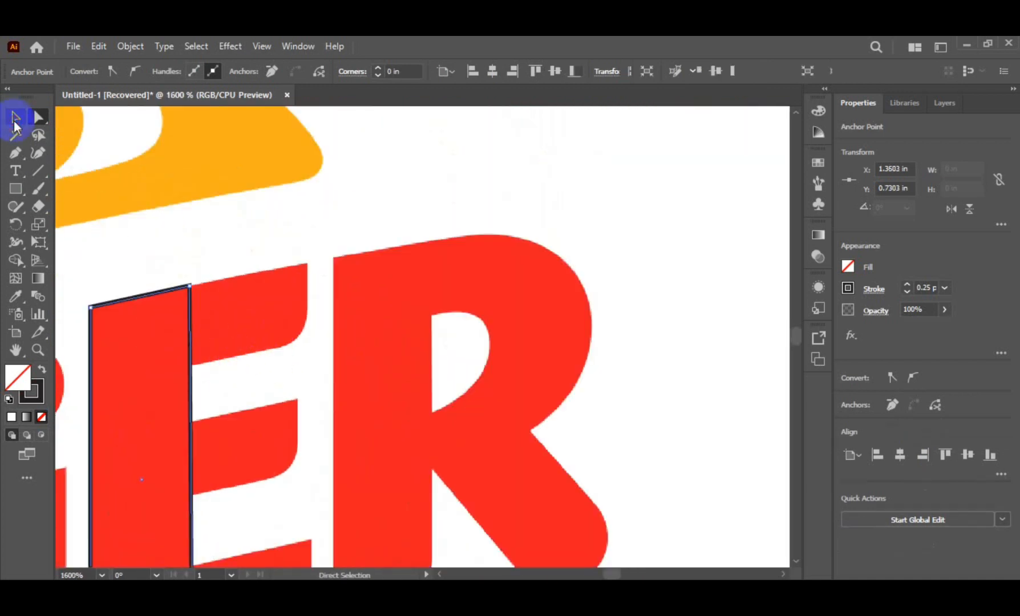
left_click_drag(190, 373, 283, 358)
scroll(267, 296, "down", 2)
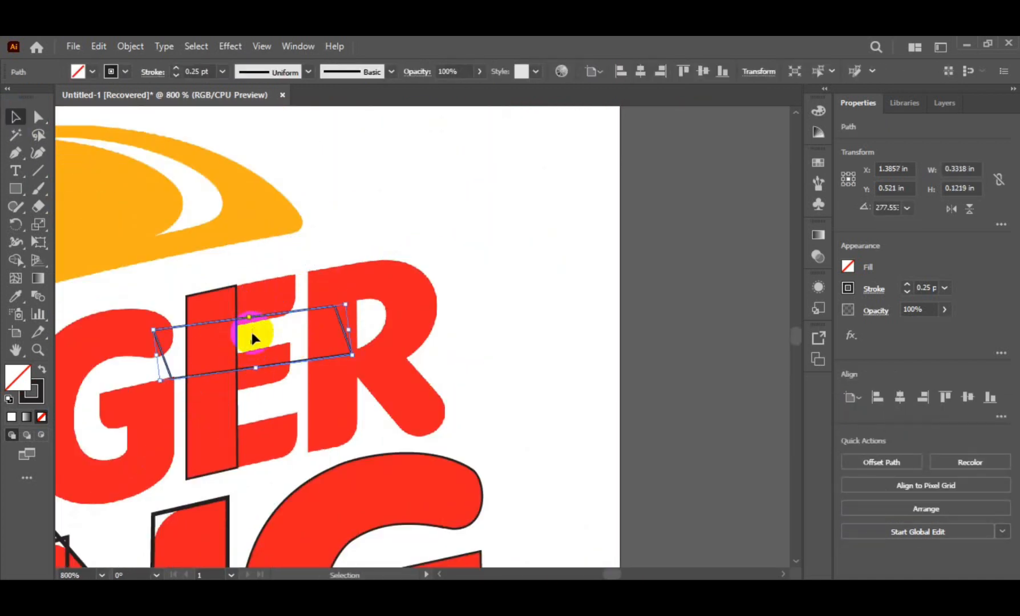
scroll(387, 319, "up", 1)
Align the rotated copy with the slope of the E's top arm and shrink it to the arm's length and thickness
left_click_drag(247, 309, 372, 242)
scroll(371, 242, "up", 2)
scroll(382, 272, "down", 1)
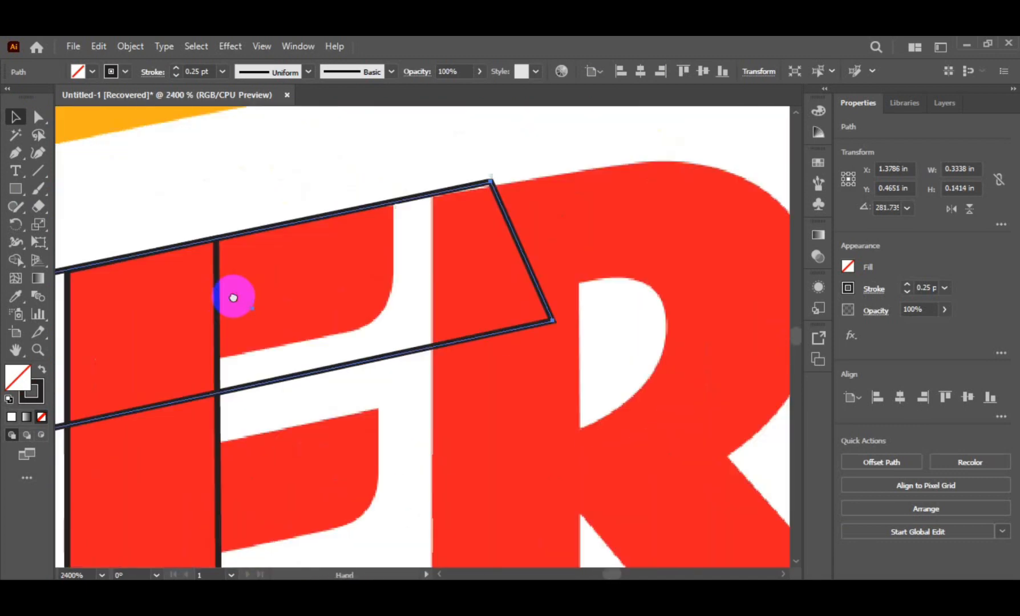
left_click_drag(530, 243, 200, 358)
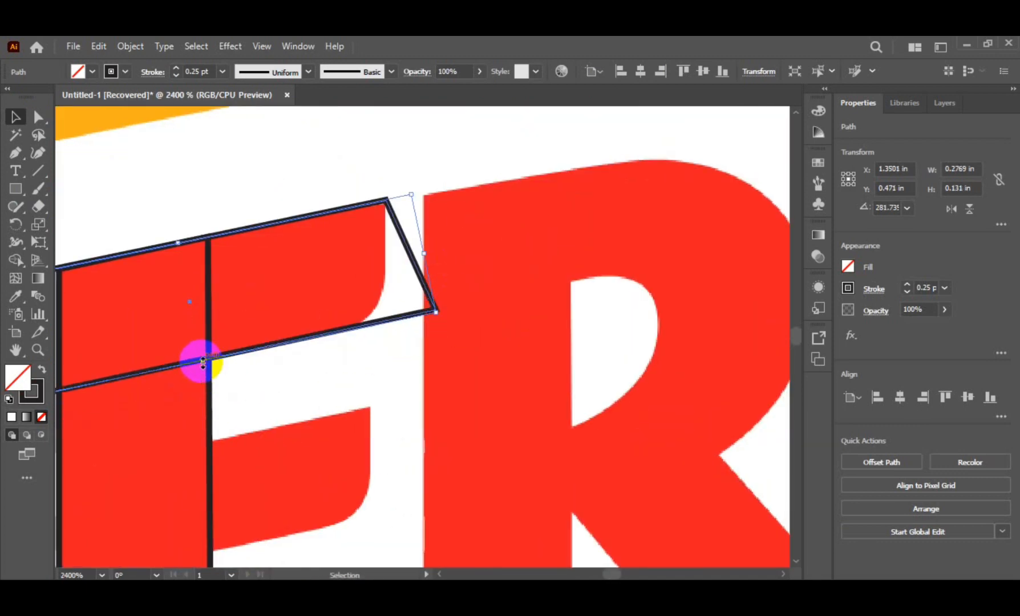
Move the copy's lower-right corner point to straighten the arm's end and round that corner to match the E
key("a")
left_click_drag(441, 341, 381, 322)
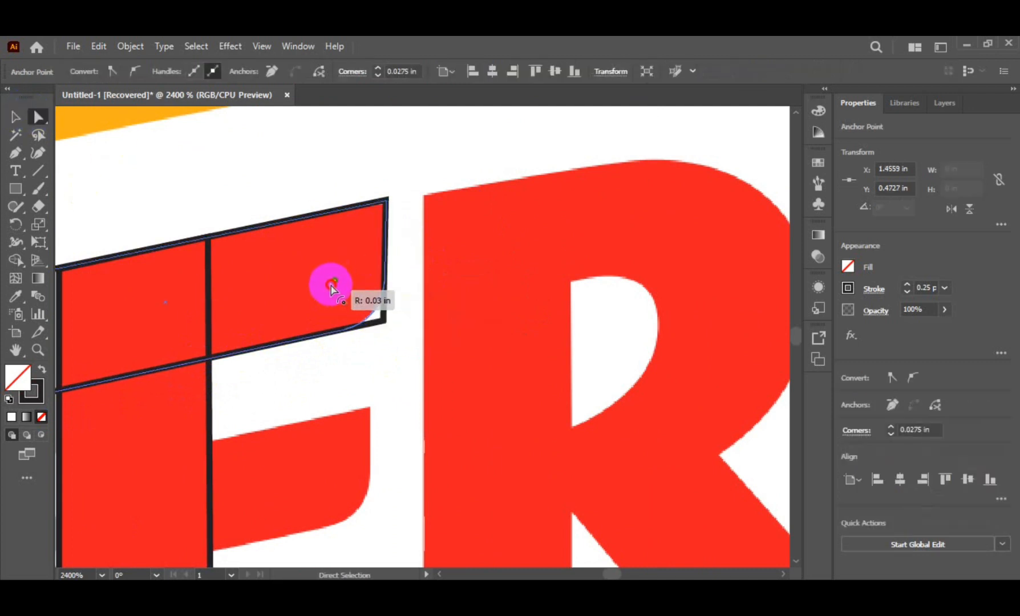
left_click_drag(330, 288, 314, 275)
Pull the top arm's left corner points inward to the E's stem, snapping the upper one to the stem's corner
scroll(291, 359, "down", 3)
scroll(143, 227, "left", 3)
left_click_drag(143, 227, 251, 181)
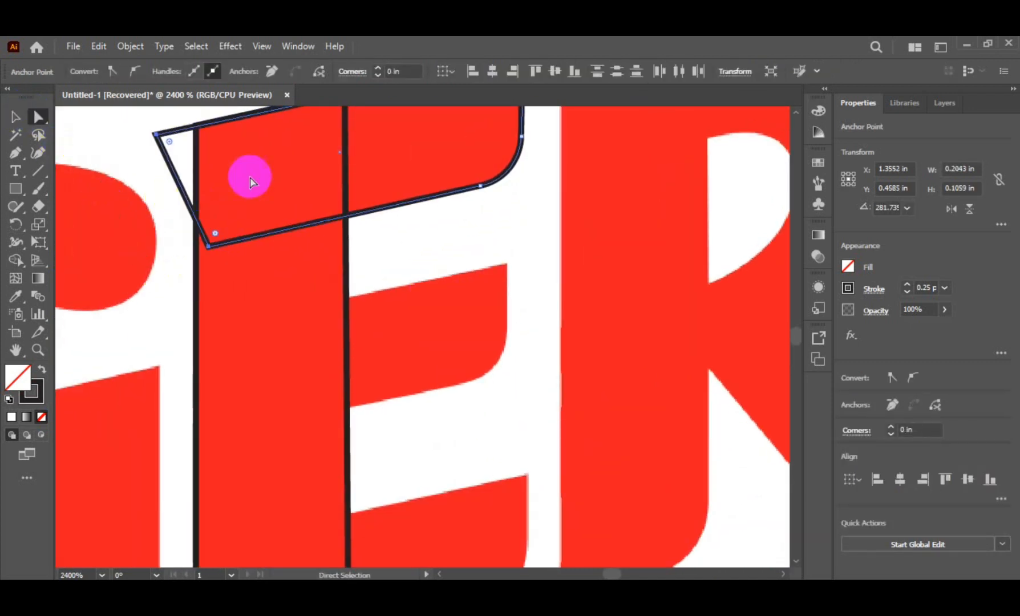
scroll(251, 182, "up", 2)
left_click_drag(210, 291, 291, 278)
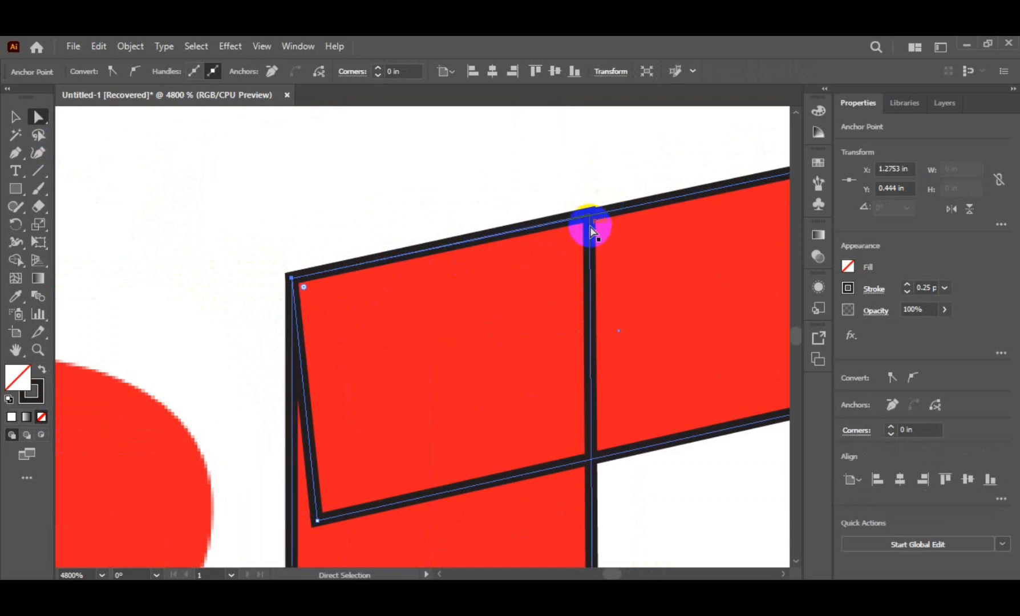
scroll(590, 230, "up", 3)
left_click_drag(584, 145, 585, 146)
Duplicate the top arm outline onto the E's middle arm and again onto its bottom arm
scroll(531, 255, "down", 5)
key("v")
left_click_drag(392, 228, 336, 434)
scroll(355, 264, "down", 3)
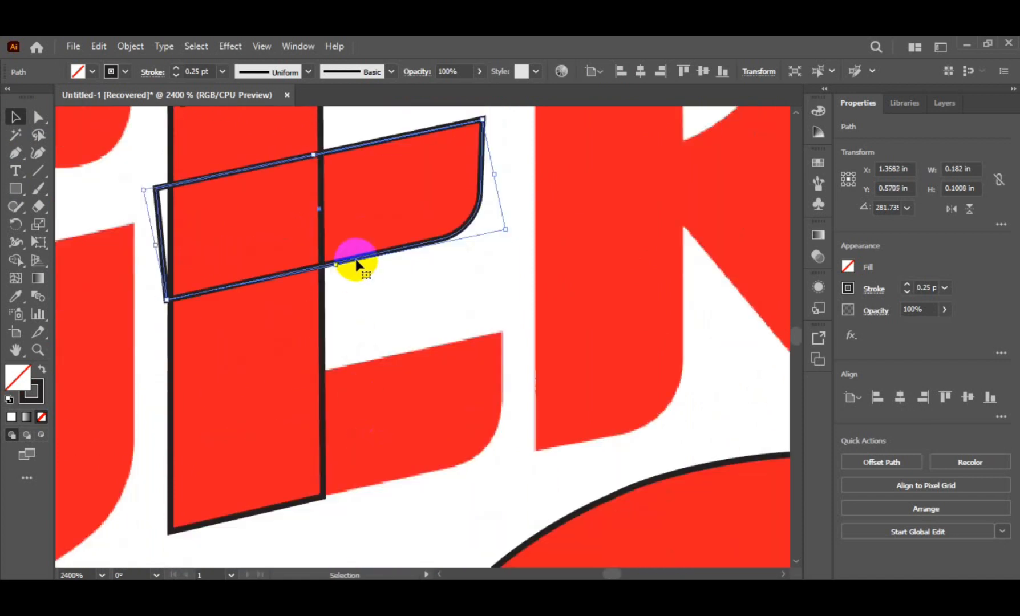
left_click_drag(356, 265, 349, 562)
scroll(432, 364, "up", 3)
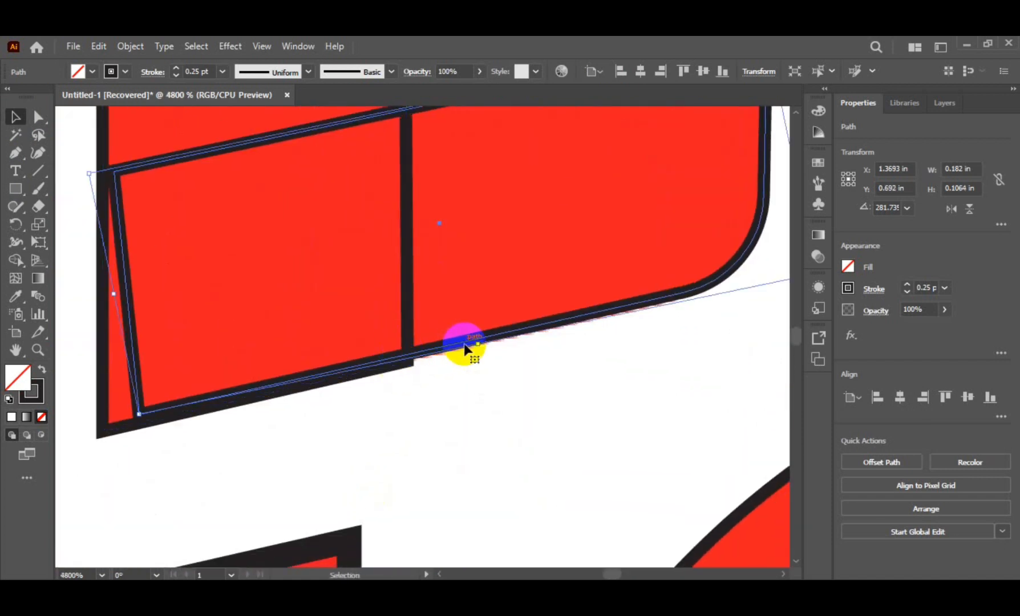
Adjust the lower-right corner point of the E's stem to line up with the bottom arm's lower edge
key("a")
left_click(402, 373)
scroll(430, 357, "up", 3)
scroll(471, 352, "down", 3)
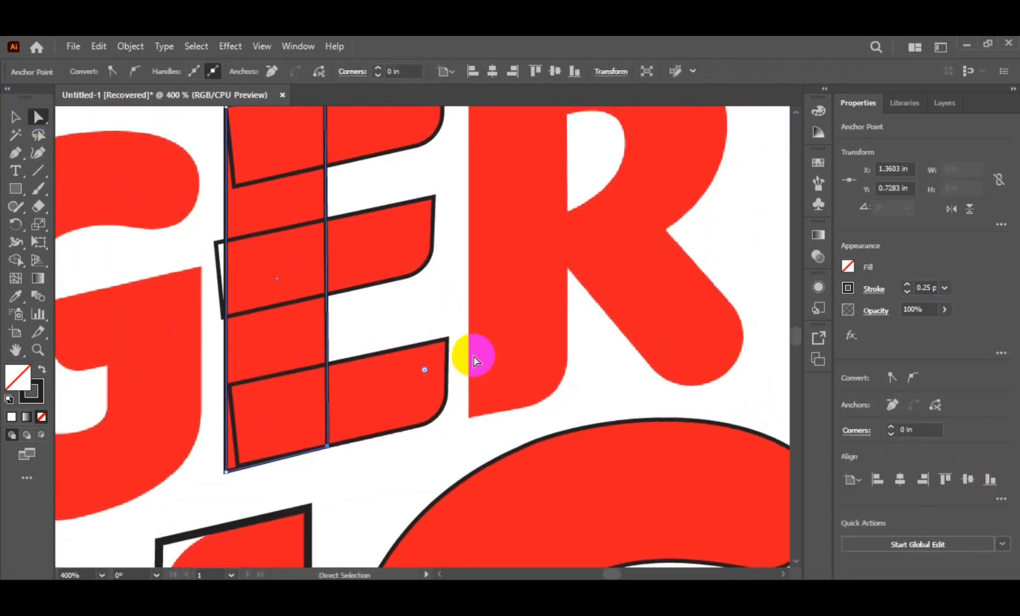
Start a Pen path at the top of the G in BURGER and trace around its rounded upper end
key("p")
scroll(394, 184, "up", 3)
left_click_drag(613, 258, 569, 308)
scroll(592, 169, "down", 1)
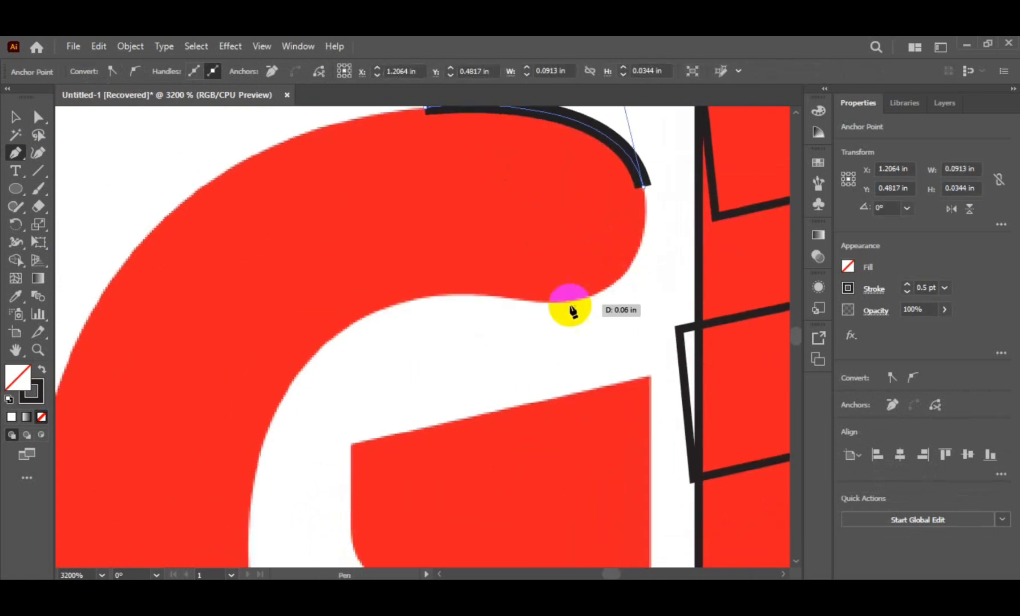
left_click_drag(486, 298, 486, 298)
left_click_drag(548, 304, 550, 308)
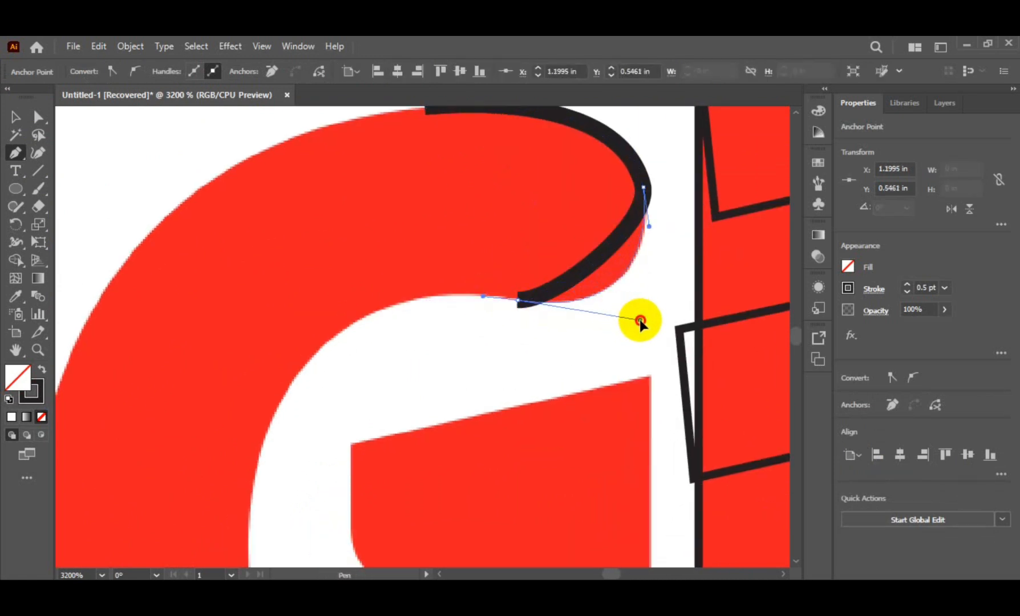
left_click_drag(640, 321, 640, 321)
Trace the upper and left inner curves of the BURGER G, adjusting the handles to follow the shape
scroll(558, 320, "down", 1)
left_click_drag(431, 337, 467, 283)
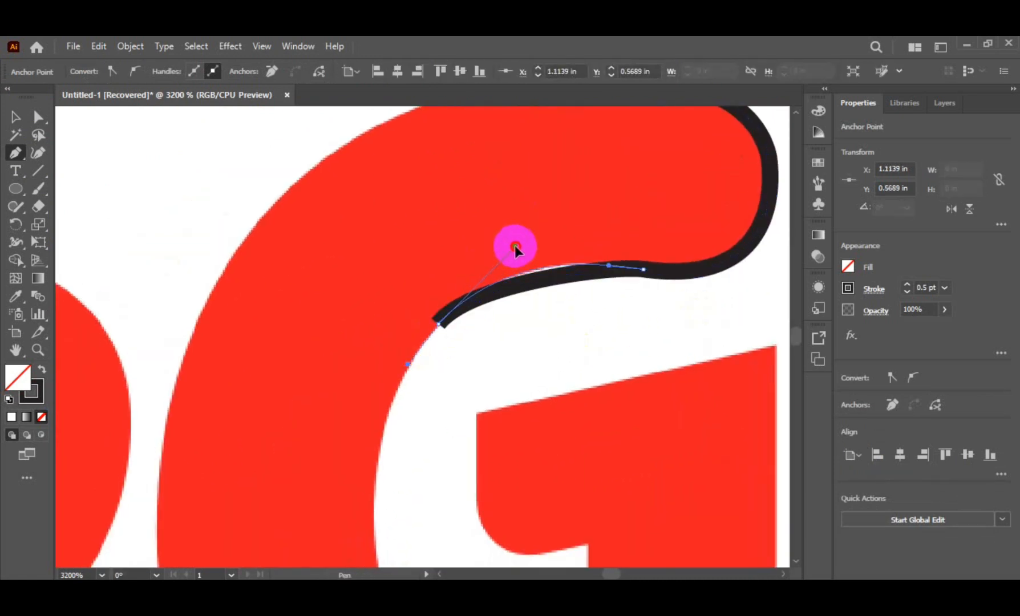
scroll(474, 303, "down", 3)
left_click(378, 450)
left_click_drag(397, 475, 312, 283)
left_click_drag(384, 180, 376, 181)
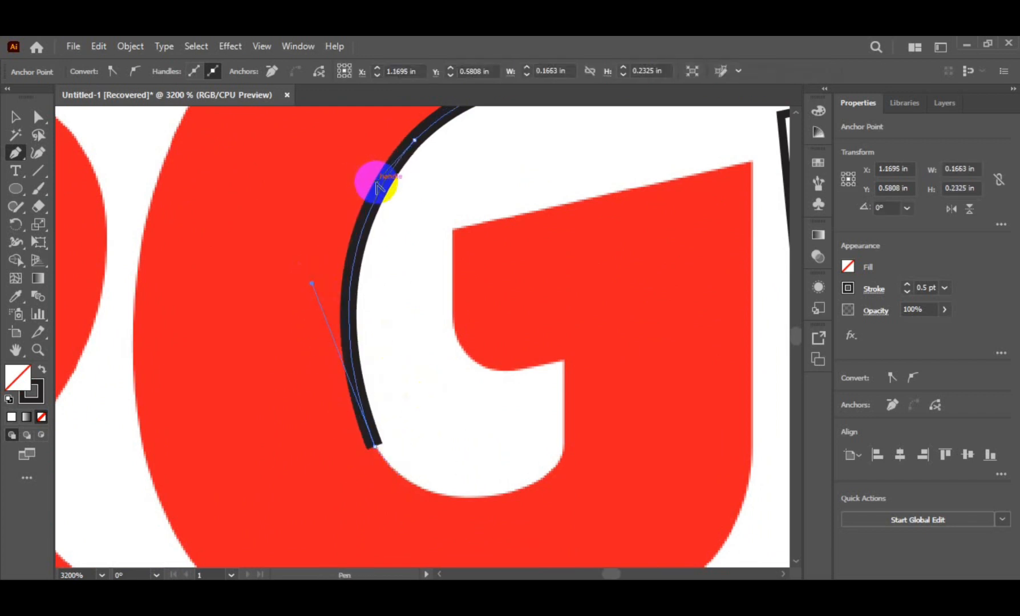
Trace the bottom inner curve of the BURGER G and fine-tune both handles until the segment fits
scroll(486, 376, "down", 2)
scroll(501, 392, "up", 1)
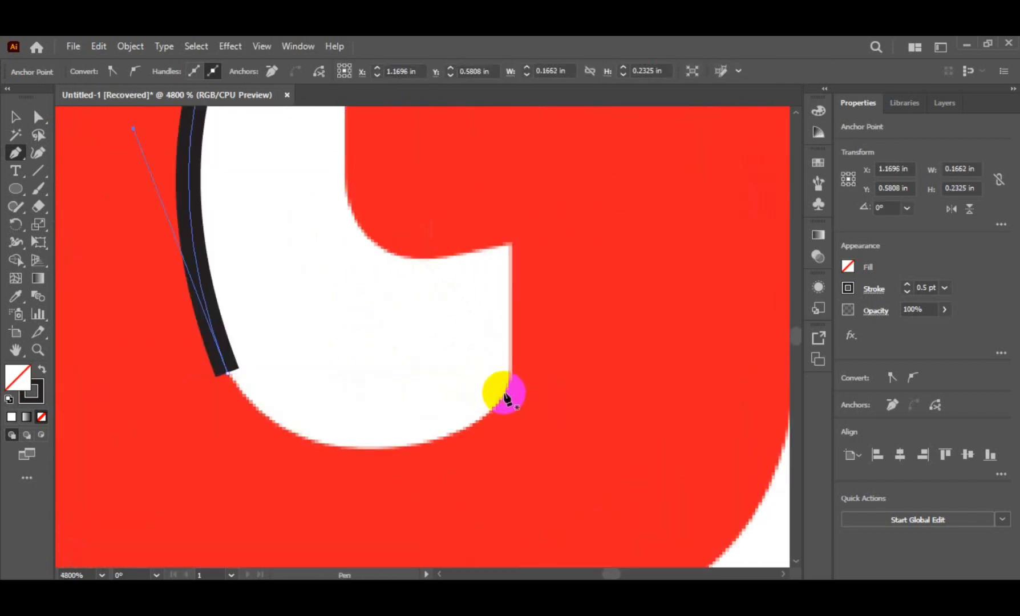
left_click(243, 404)
left_click_drag(503, 394, 429, 503)
left_click_drag(250, 437, 258, 447)
mouse_move(430, 504)
left_mouse_down()
mouse_move(387, 495)
mouse_move(434, 493)
left_mouse_up()
mouse_move(258, 448)
left_mouse_down()
mouse_move(246, 447)
mouse_move(263, 457)
left_mouse_up()
left_click_drag(434, 493, 445, 482)
Trace the short vertical edge up to the notch corner of the BURGER G and adjust its handles
scroll(456, 399, "up", 2)
scroll(456, 399, "right", 1)
left_click_drag(479, 313, 479, 281)
mouse_move(483, 426)
left_mouse_down()
mouse_move(487, 448)
mouse_move(491, 435)
left_mouse_up()
left_click_drag(425, 396, 475, 447)
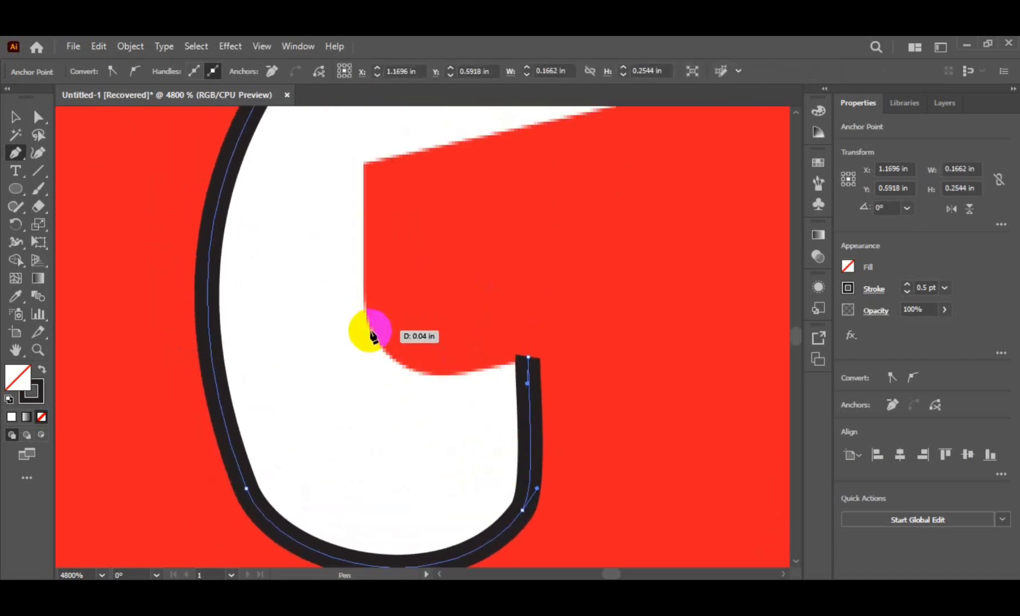
Trace the curve under the BURGER G's crossbar and its inner vertical edge up to the crossbar's upper-left corner
left_click_drag(369, 329, 360, 279)
left_click_drag(378, 380, 407, 406)
left_click_drag(434, 374, 430, 463)
left_click_drag(360, 254, 360, 226)
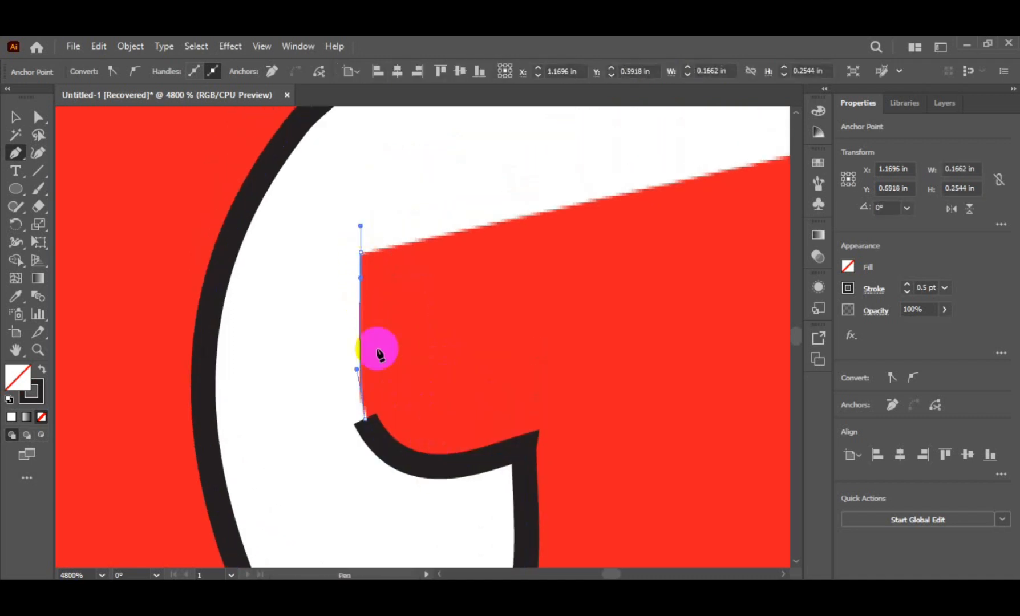
scroll(377, 350, "up", 2)
left_click_drag(328, 378, 320, 394)
left_click_drag(392, 244, 332, 405)
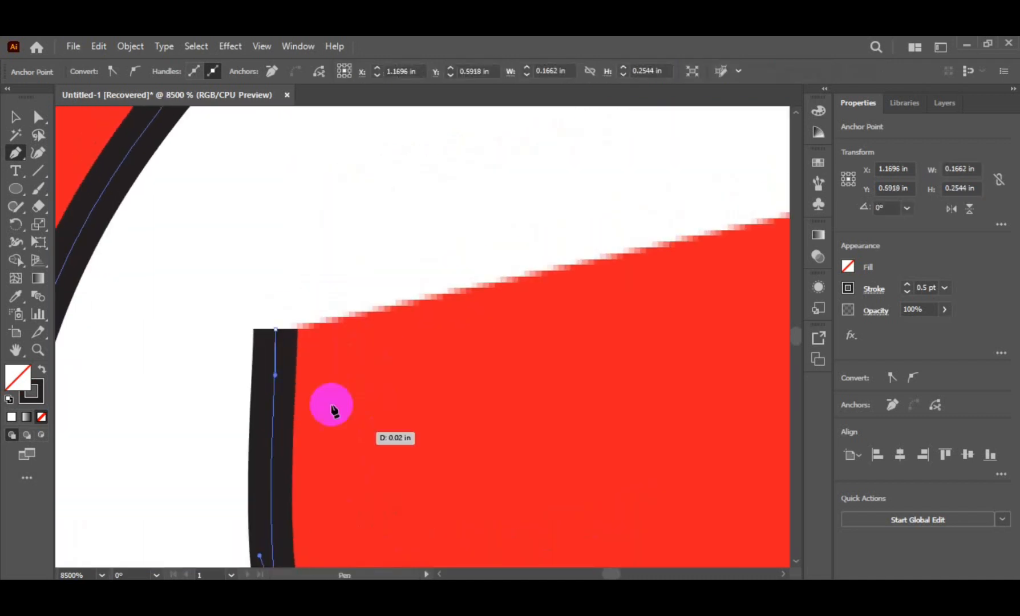
Trace the crossbar's slanted top to its outer tip and down the straight right edge of the BURGER G
left_click(275, 329)
left_click_drag(275, 283, 374, 312)
left_click_drag(483, 308, 198, 414)
scroll(198, 415, "down", 2)
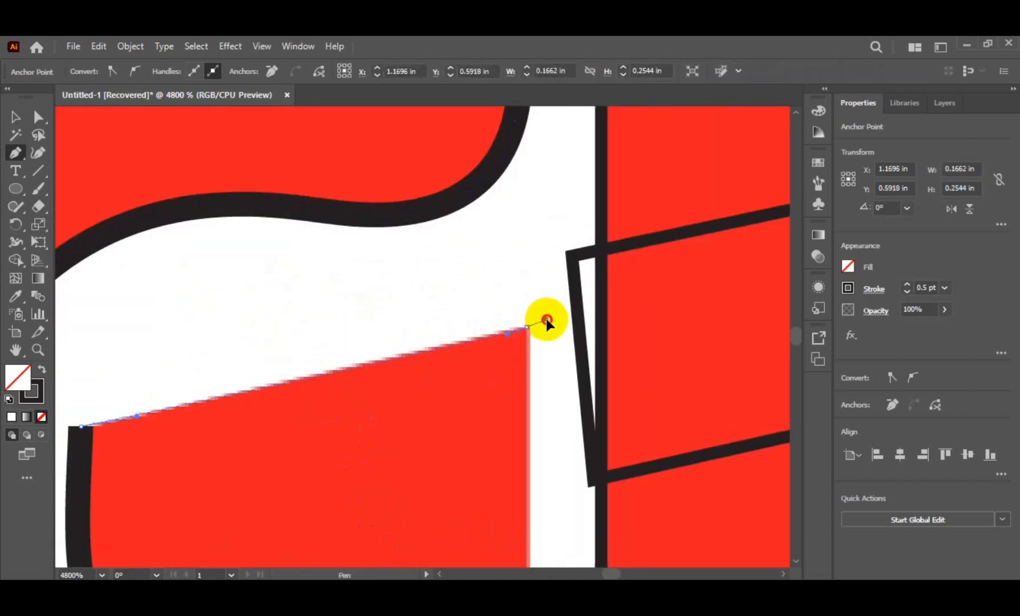
left_click_drag(527, 437, 526, 442)
left_click_drag(513, 484, 495, 204)
left_click_drag(473, 384, 473, 283)
Trace the lower-right outer curve of the BURGER G and pull out its handle to match the shape
mouse_move(508, 396)
left_mouse_down()
mouse_move(507, 445)
mouse_move(698, 210)
left_mouse_up()
left_click_drag(351, 468, 304, 484)
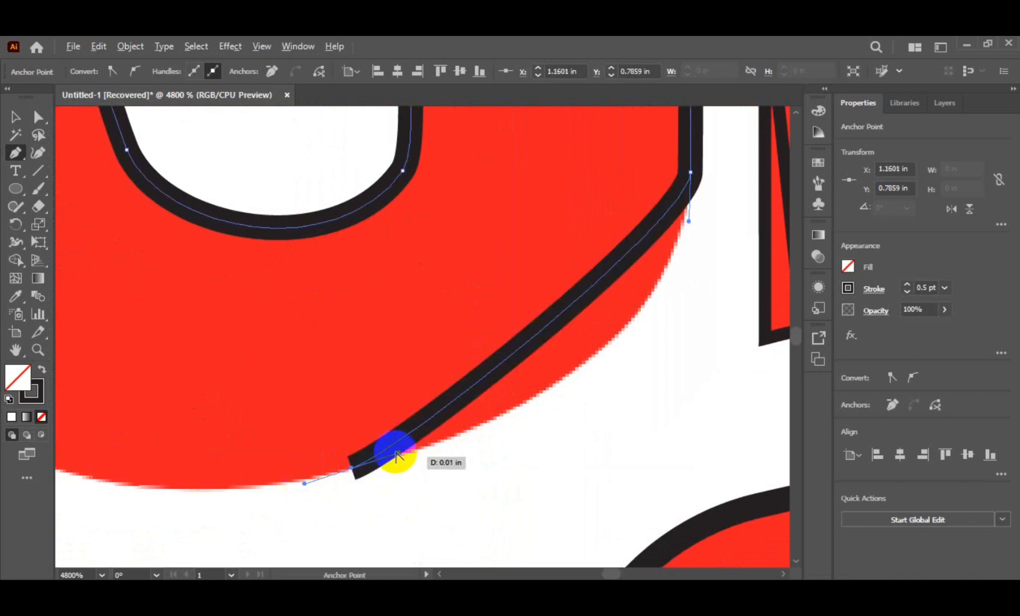
mouse_move(398, 454)
left_mouse_down()
mouse_move(609, 422)
mouse_move(664, 392)
left_mouse_up()
Trace the bottom outer curve of the BURGER G to its lower-left side and adjust the handles
scroll(237, 340, "left", 5)
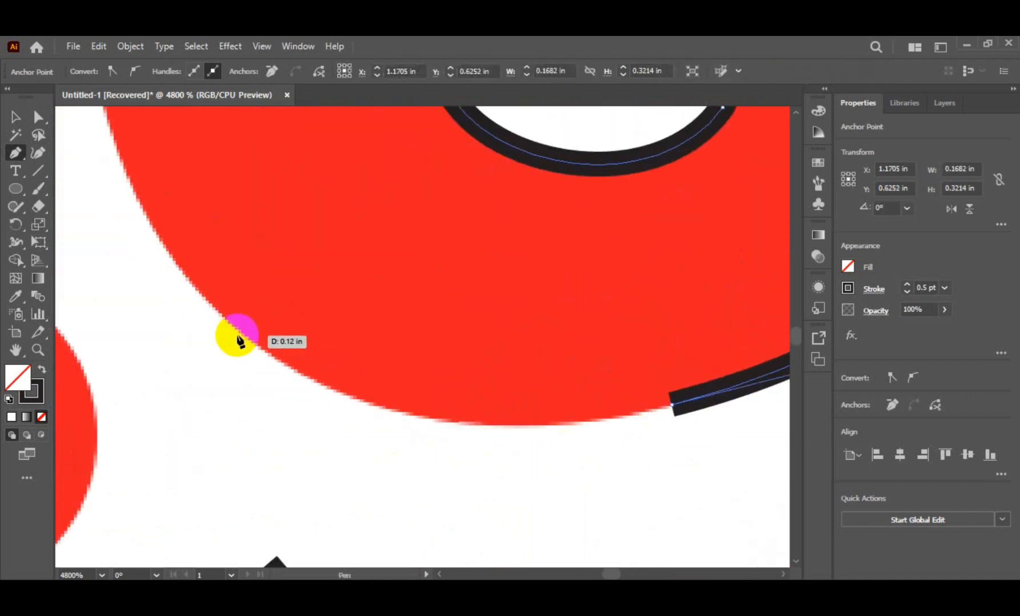
left_click_drag(226, 324, 398, 472)
left_click_drag(286, 369, 349, 523)
scroll(289, 395, "down", 3)
scroll(301, 274, "up", 1)
Trace the left outer side of the BURGER G up to the starting point to close the path, and deselect it
left_click_drag(294, 246, 309, 200)
left_click_drag(310, 526, 255, 362)
left_click_drag(333, 366, 228, 561)
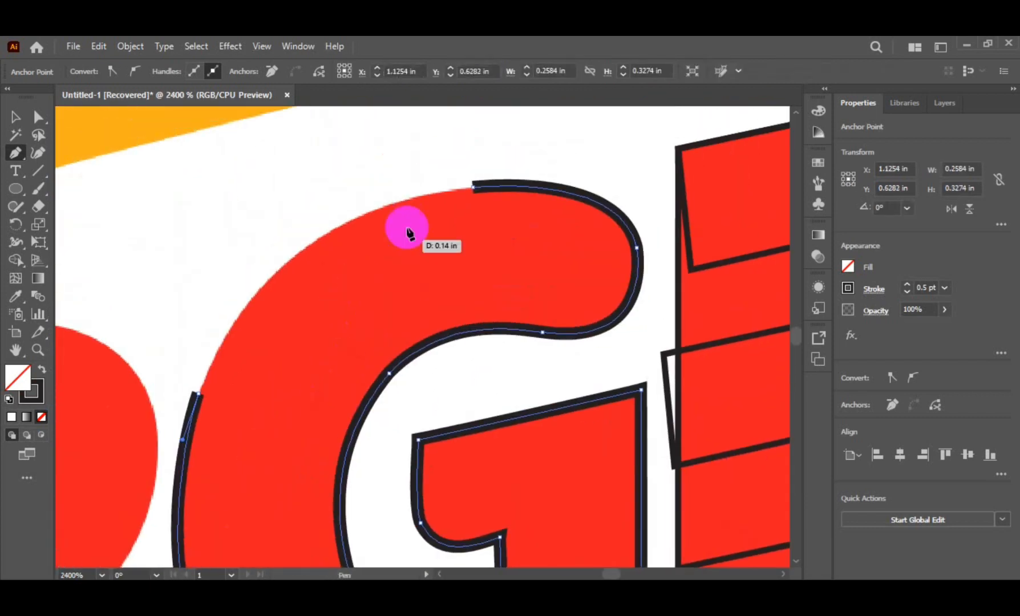
left_click_drag(491, 190, 274, 210)
scroll(294, 318, "down", 2)
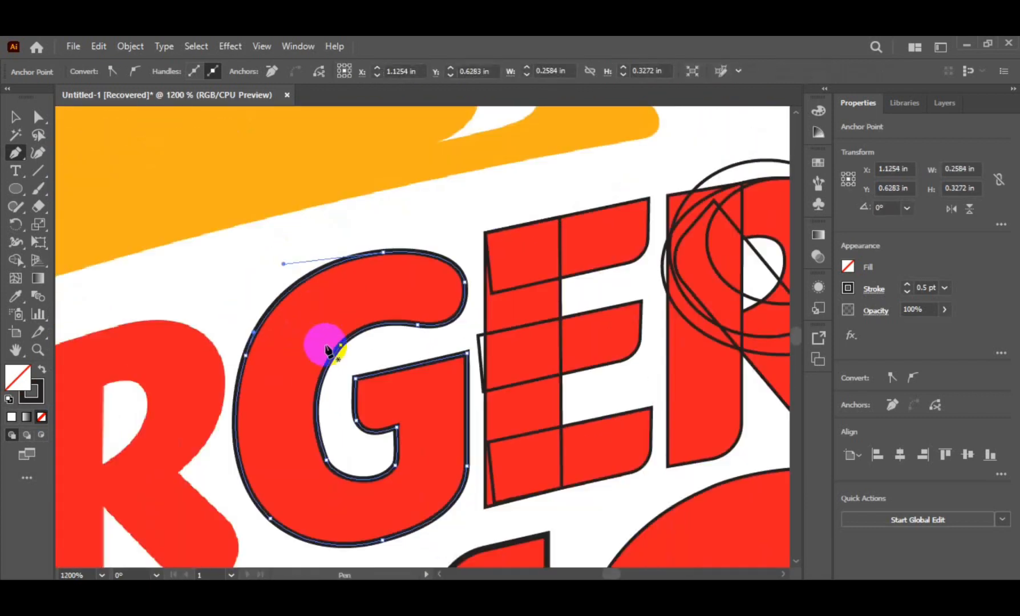
left_click_drag(329, 485, 444, 360)
scroll(548, 172, "down", 4)
left_click(362, 163, "ctrl")
Deselect the G, draw a narrow rectangle over the BURGER B's stem, widen it to the stem's edge and slant its ends
left_click(13, 117)
right_click(19, 190)
left_click(86, 188)
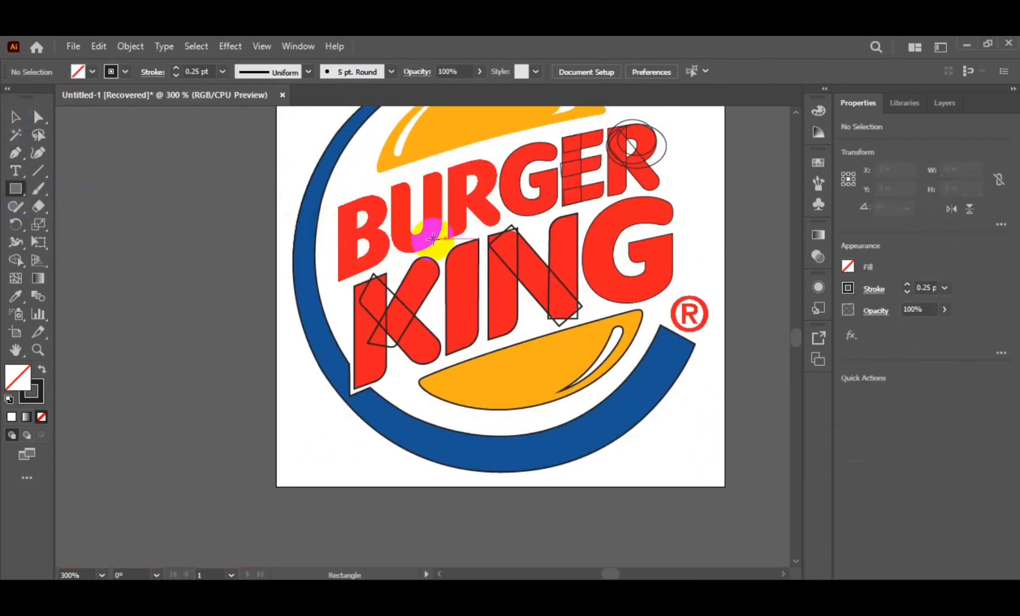
scroll(423, 228, "up", 2)
left_click_drag(223, 168, 245, 320)
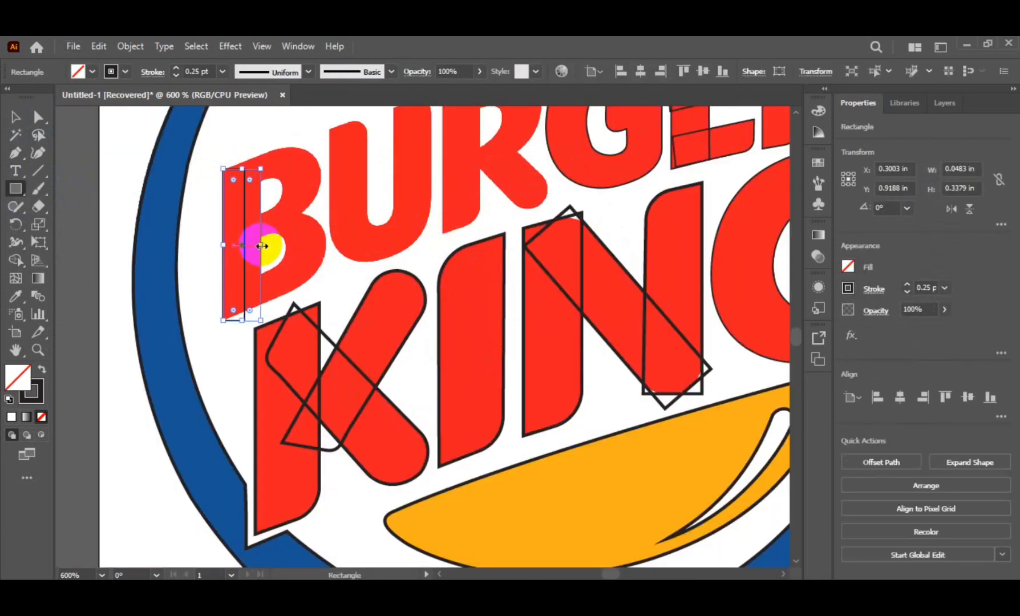
key("a")
scroll(259, 155, "up", 2)
mouse_move(261, 169)
left_mouse_down()
mouse_move(260, 161)
mouse_move(260, 185)
left_mouse_up()
scroll(261, 342, "down", 2)
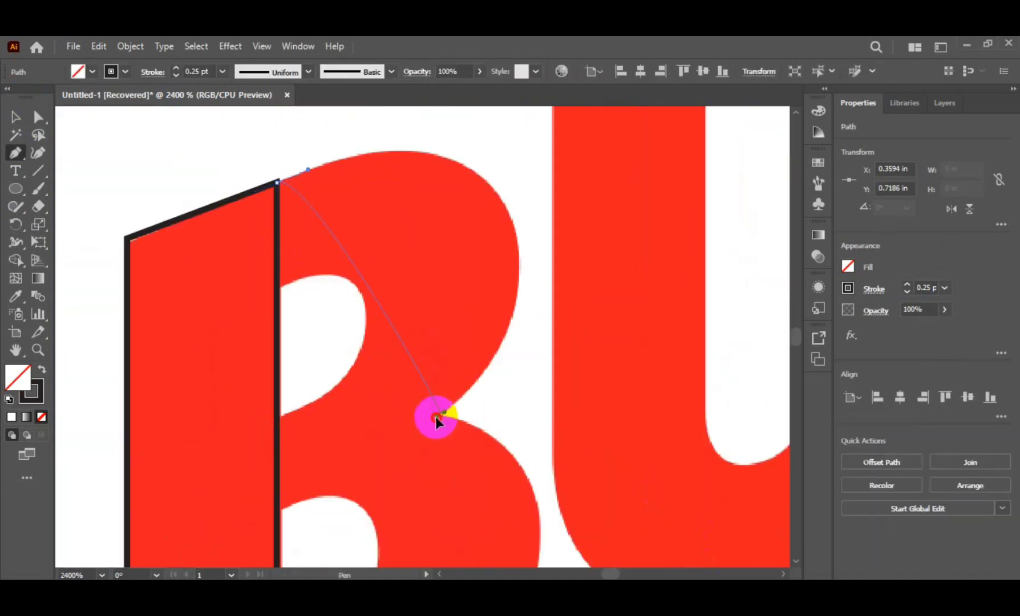
Trace the outer curve of the B's upper bowl from the stem's top to the notch and fit its handles
left_click_drag(435, 417, 460, 396)
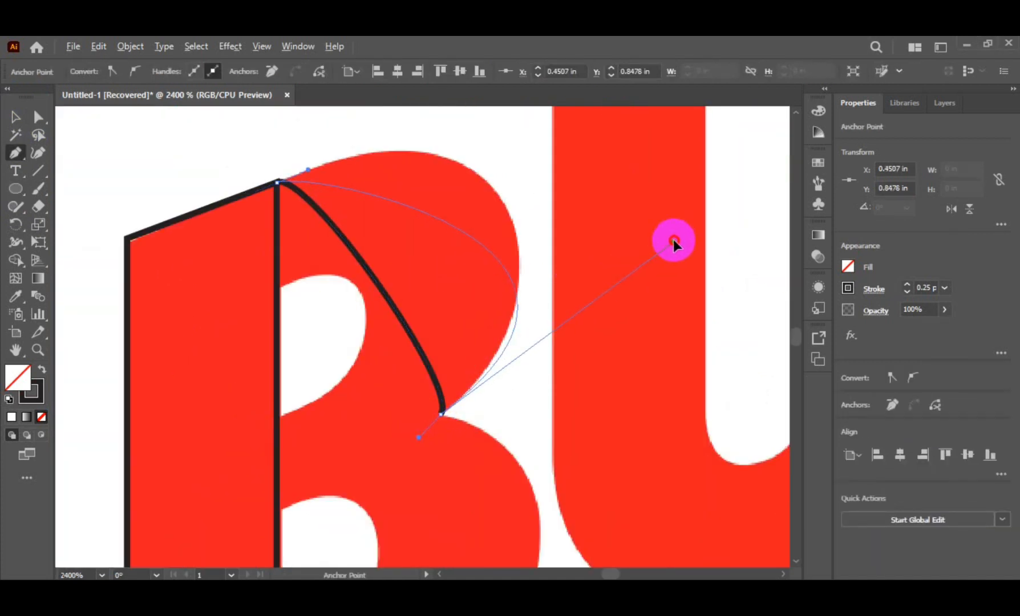
left_click_drag(691, 196, 691, 199)
left_click_drag(308, 170, 450, 263)
left_click_drag(679, 382, 628, 416)
left_click_drag(557, 490, 595, 429)
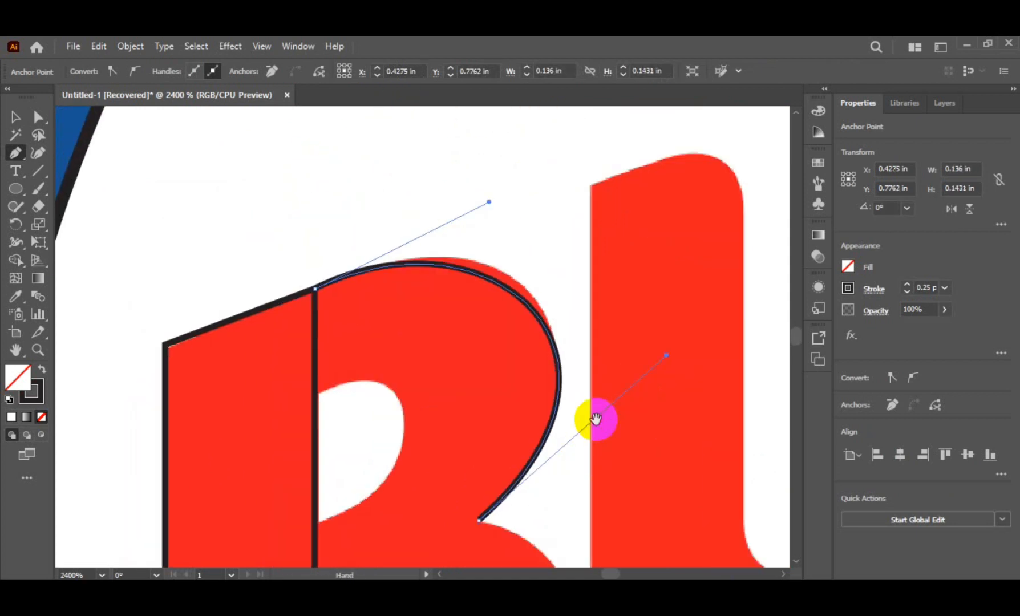
left_click_drag(487, 203, 533, 186)
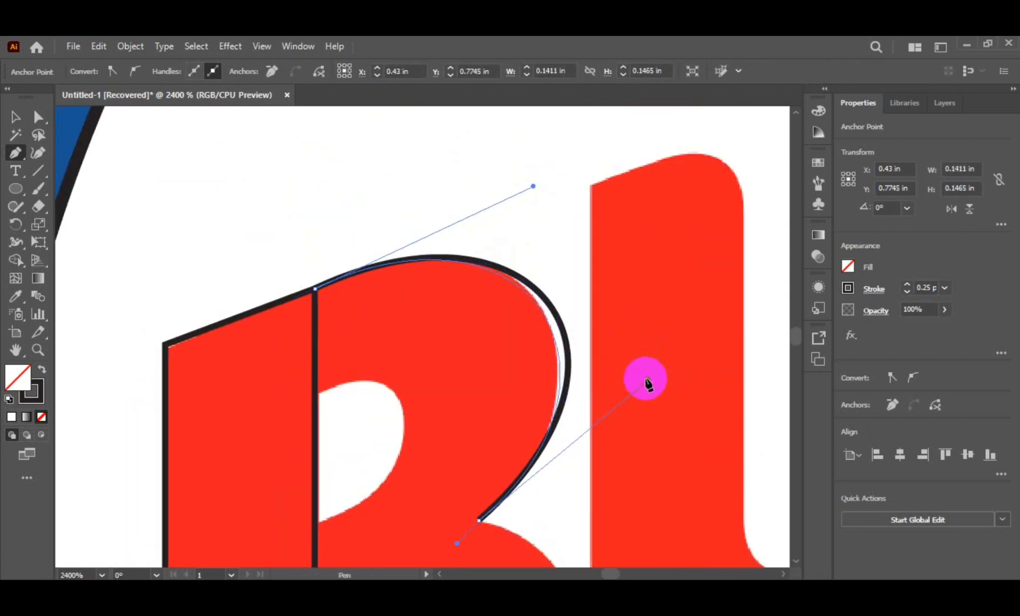
left_click_drag(645, 379, 647, 379)
left_click_drag(533, 186, 543, 180)
left_click_drag(648, 379, 636, 389)
Trace the outer curve of the B's lower bowl from the notch down to the stem's bottom corner
left_click_drag(533, 546, 485, 339)
left_click_drag(408, 336, 484, 328)
left_click_drag(533, 408, 585, 258)
left_click_drag(321, 530, 287, 545)
left_click_drag(355, 515, 780, 352)
scroll(494, 479, "down", 4)
left_click(322, 430)
Adjust the handles at the B's notch and bottom end so the lower bowl follows the logo edge
scroll(513, 322, "up", 5)
scroll(525, 317, "up", 3)
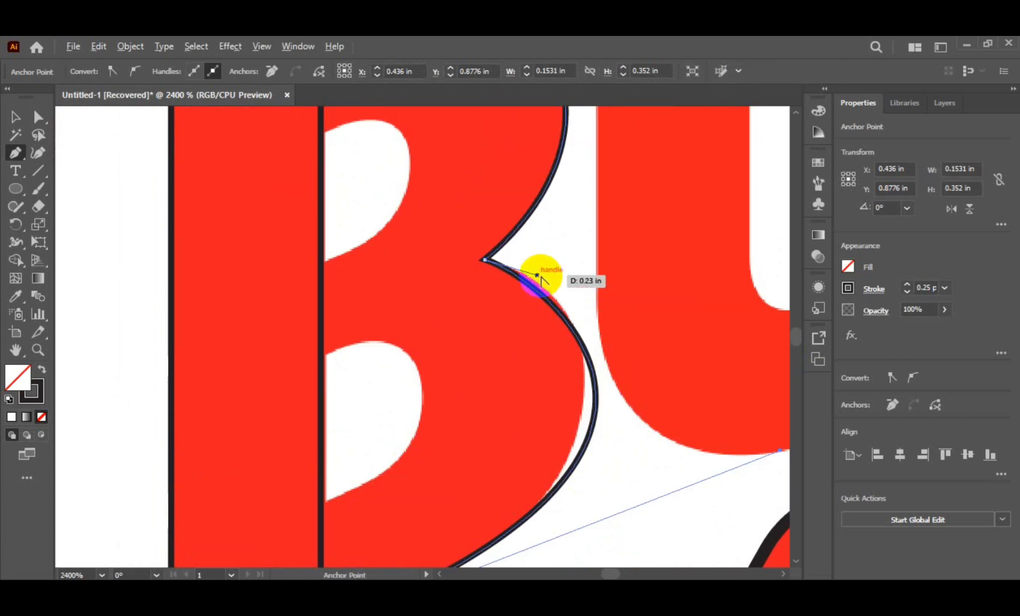
left_click_drag(544, 275, 565, 273)
left_click_drag(608, 377, 528, 273)
left_click_drag(700, 346, 628, 386)
scroll(241, 479, "down", 2)
scroll(301, 258, "up", 6)
Reposition the lower bowl's bottom anchor on the B's stem corner, refine its curve handles, and deselect the path
left_click(38, 117)
scroll(322, 374, "down", 7)
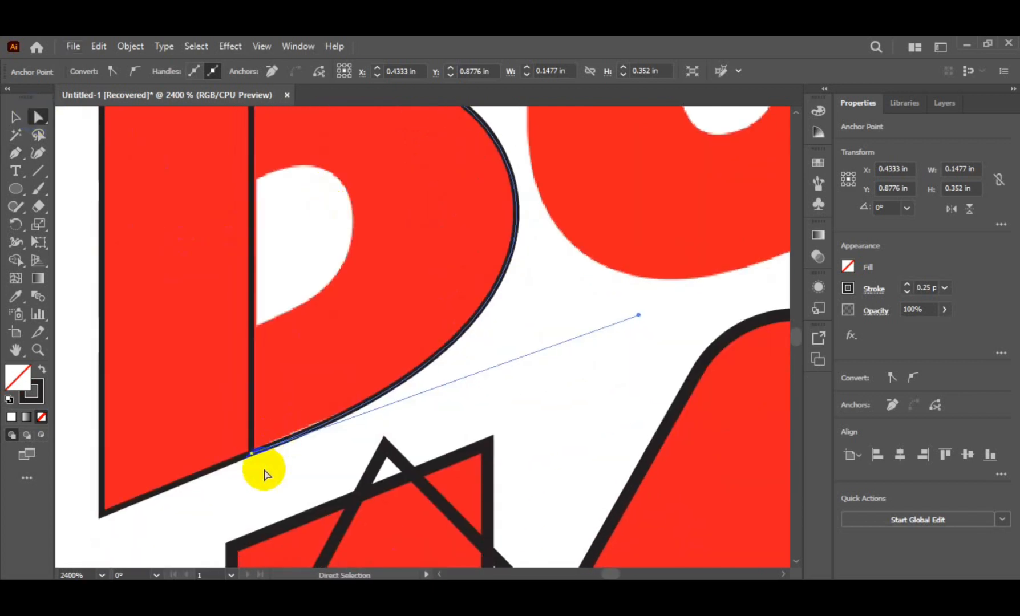
left_click(251, 449)
scroll(246, 448, "up", 2)
left_click_drag(250, 448, 259, 448)
left_click(260, 452)
scroll(268, 457, "down", 2)
left_click(257, 423)
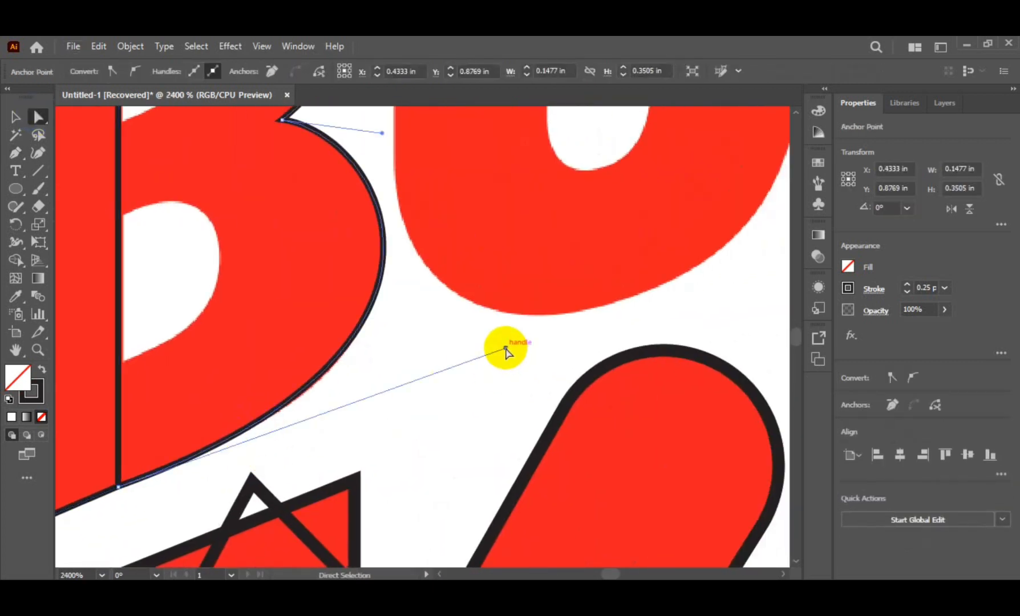
mouse_move(507, 349)
left_mouse_down()
mouse_move(515, 355)
mouse_move(507, 351)
left_mouse_up()
scroll(398, 217, "up", 2)
scroll(398, 216, "down", 2)
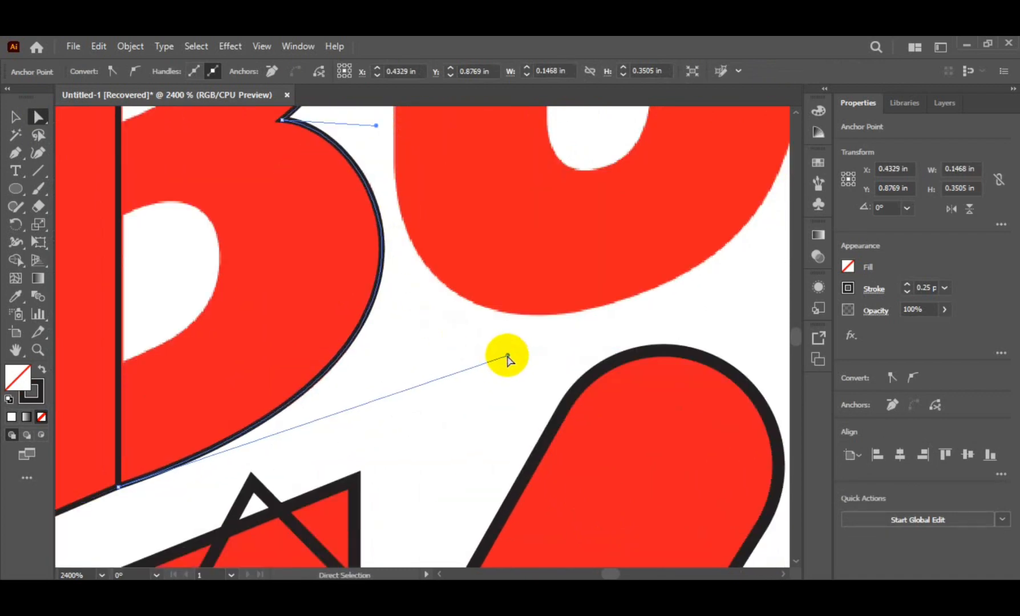
scroll(508, 356, "down", 3)
left_click(124, 204)
Trace the B's upper counter from the stem edge around its curve and adjust both handles to match the white opening
key("p")
scroll(384, 312, "up", 3)
left_click_drag(373, 144, 386, 138)
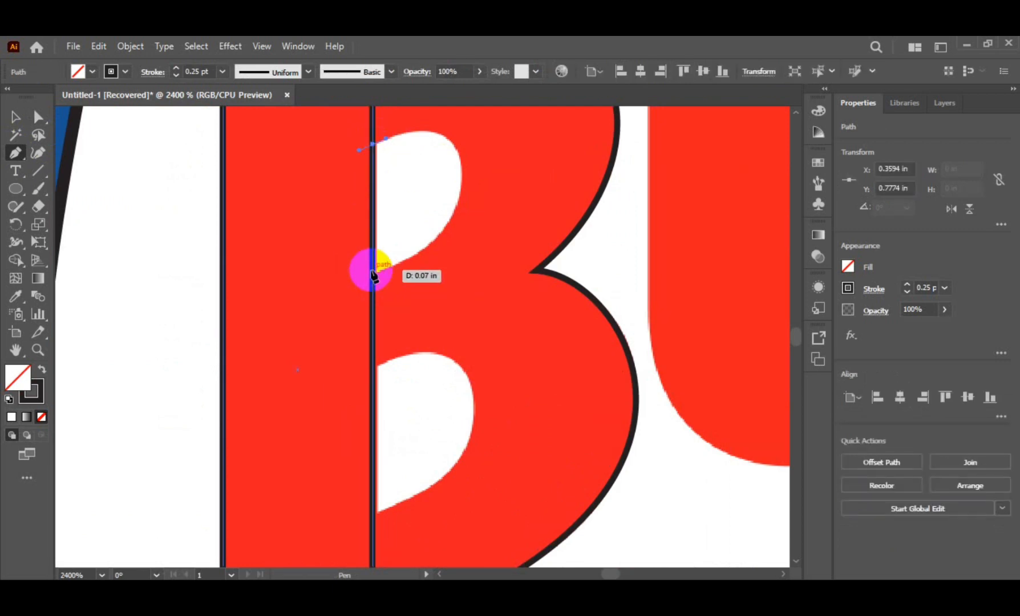
left_click_drag(345, 286, 342, 288)
left_click_drag(403, 258, 532, 215)
left_click_drag(386, 139, 476, 359)
scroll(517, 424, "down", 2)
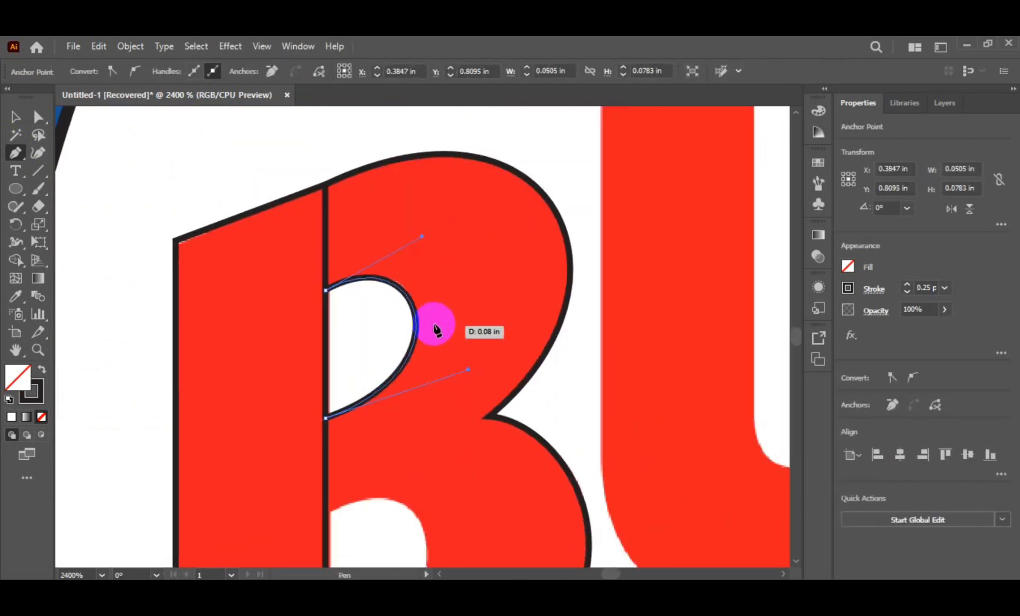
scroll(439, 304, "up", 2)
left_click_drag(403, 170, 414, 160)
Widen the B's stem shape slightly so its inner edge meets the counters, and deselect it
key("v")
scroll(203, 379, "down", 3)
left_click(206, 386)
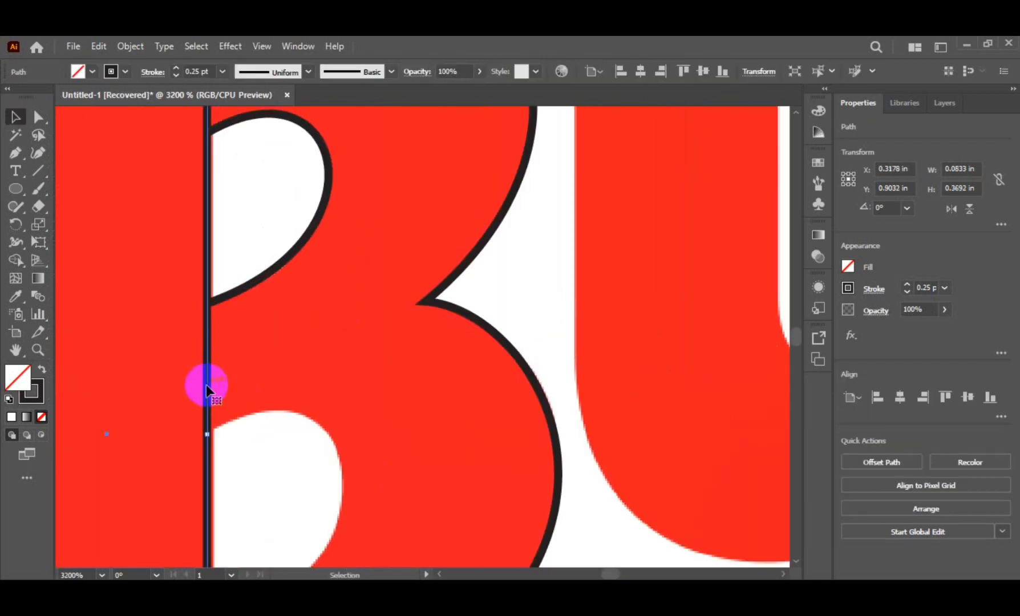
left_click_drag(212, 435, 215, 435)
scroll(219, 433, "down", 5)
left_click(165, 236)
Trace the B's lower counter from the stem edge around the curve back to the stem, shaping the handles
key("p")
left_click_drag(213, 264, 229, 257)
left_click(342, 317)
left_click(328, 262)
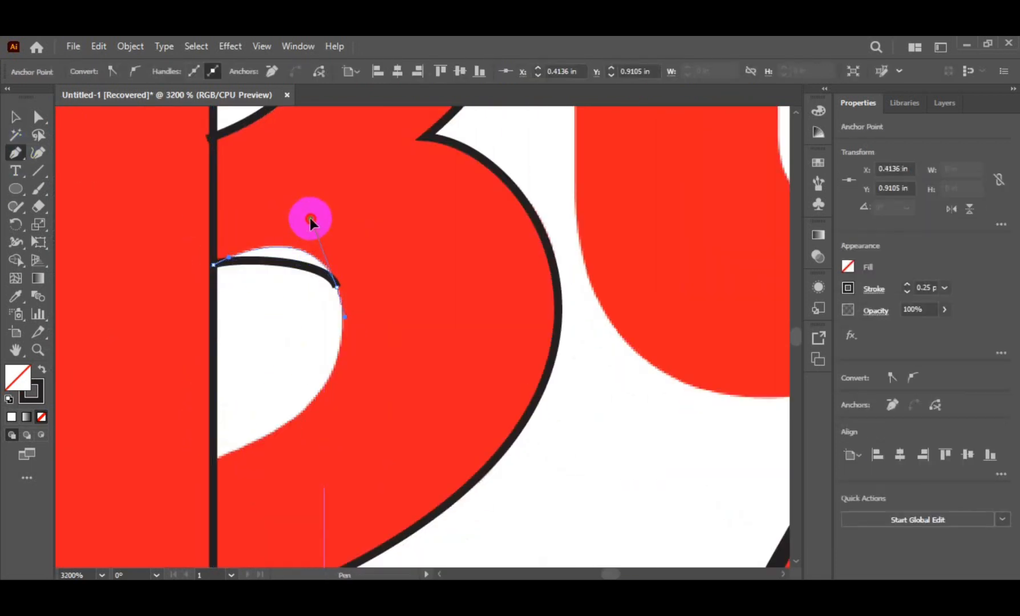
left_click_drag(225, 458, 426, 331)
scroll(419, 256, "up", 1)
left_click_drag(365, 230, 366, 238)
left_click_drag(401, 410, 394, 412)
left_click_drag(367, 237, 456, 354)
Refine the curve handle of the B's lower counter to match the opening and deselect the path
scroll(399, 252, "down", 2)
scroll(403, 296, "up", 2)
scroll(388, 225, "down", 1)
scroll(359, 341, "up", 1)
scroll(445, 365, "up", 3)
left_click_drag(434, 373, 417, 387)
key("v")
left_click(252, 353)
Trace the rounded top of the U's right arm and its outer edge down to the start of the bottom curve
scroll(253, 353, "down", 3)
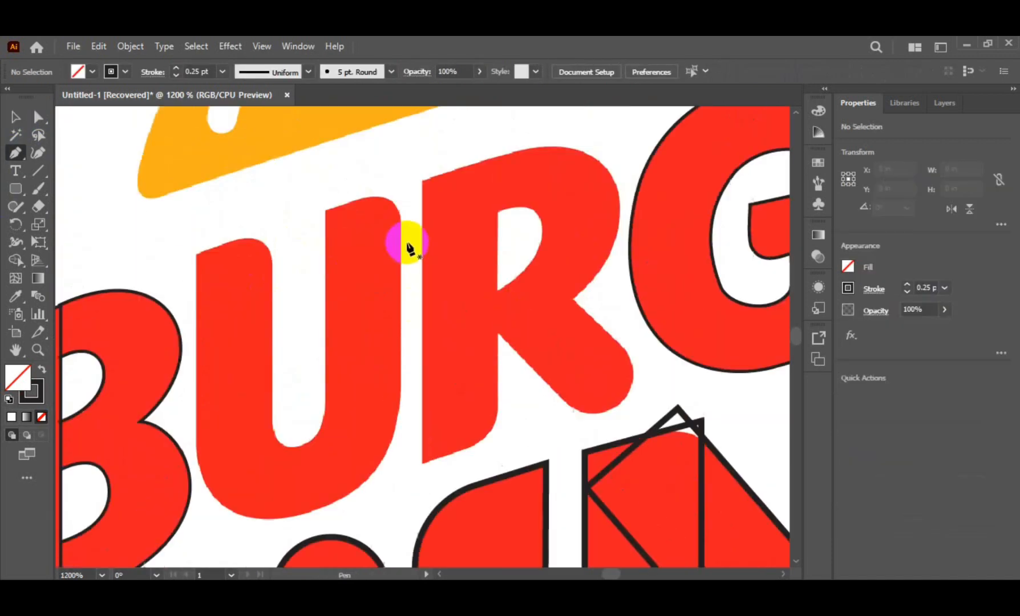
scroll(341, 208, "up", 1)
left_click_drag(340, 209, 395, 251)
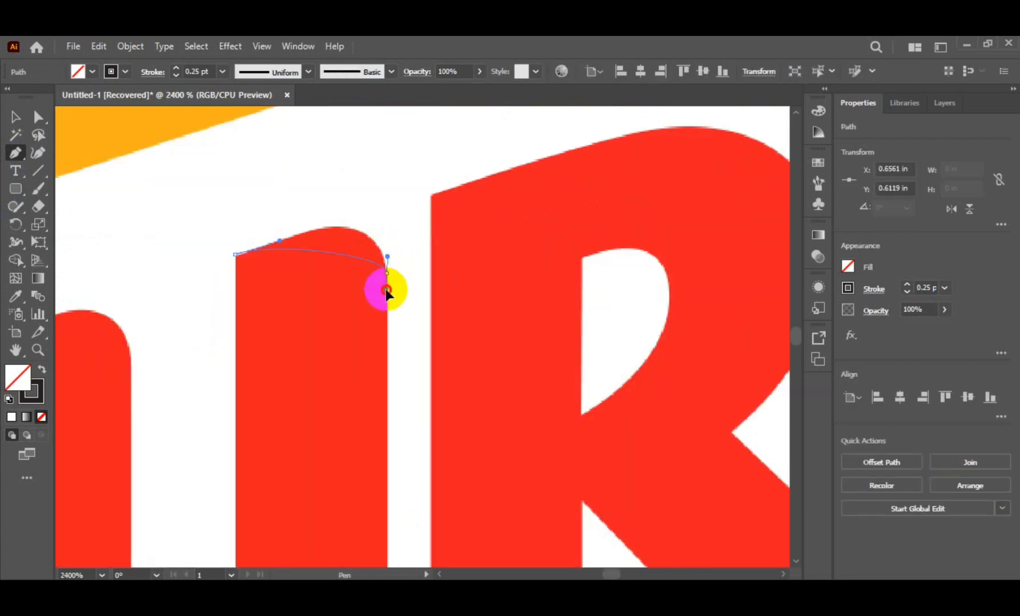
left_click_drag(390, 344, 368, 422)
scroll(392, 364, "down", 3)
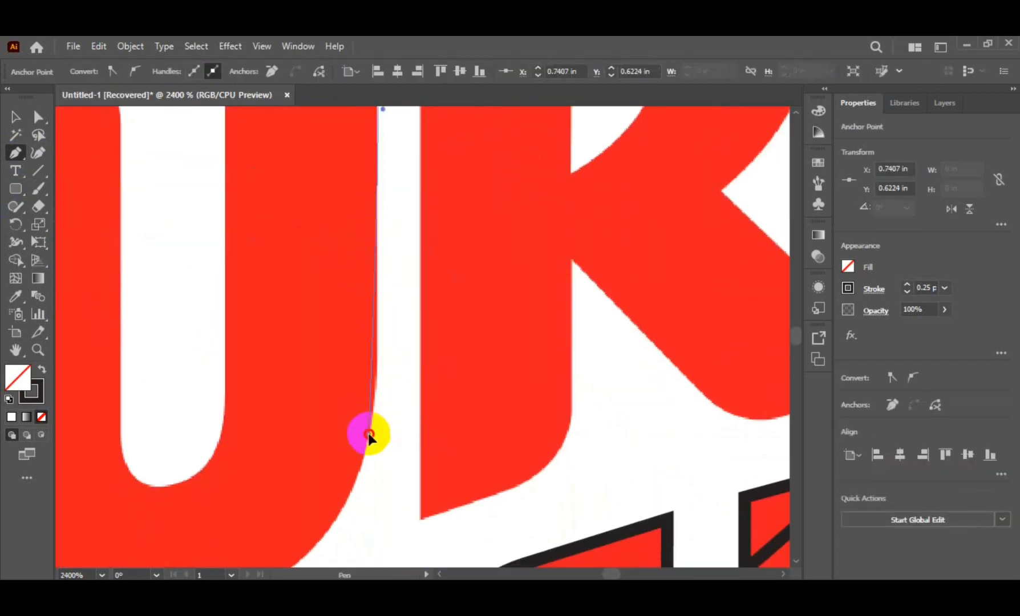
left_click_drag(354, 493, 354, 493)
scroll(382, 279, "up", 3)
left_click_drag(382, 290, 381, 292)
Trace the U's bottom outer curve to its lower-left side and adjust the handles to fit
scroll(402, 303, "down", 6)
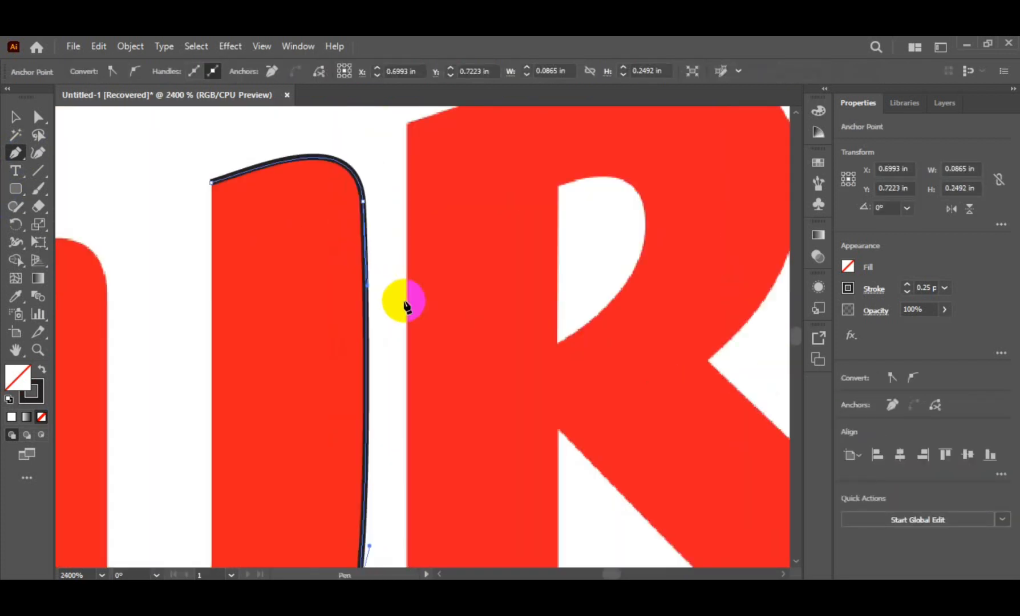
scroll(422, 342, "left", 3)
left_click_drag(358, 419, 741, 294)
left_click(368, 250)
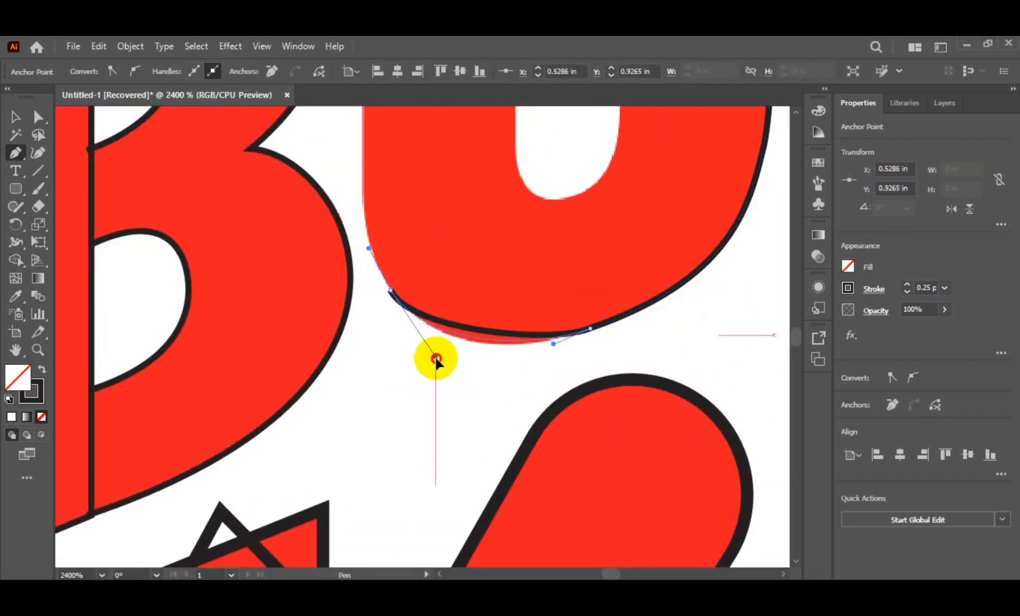
scroll(563, 325, "up", 1)
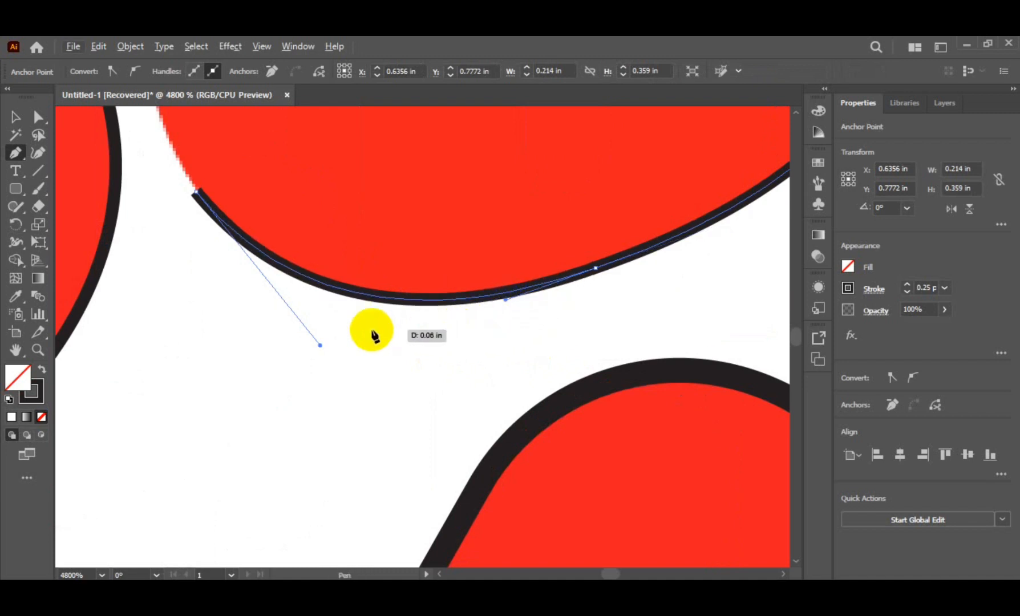
scroll(337, 428, "down", 2)
left_click_drag(341, 347, 340, 339)
Trace the U's lower-left corner and straight left outer edge up to the left arm's top corner
scroll(382, 482, "up", 1)
left_click_drag(382, 482, 310, 392)
left_click_drag(349, 245, 367, 307)
left_click_drag(327, 381, 332, 390)
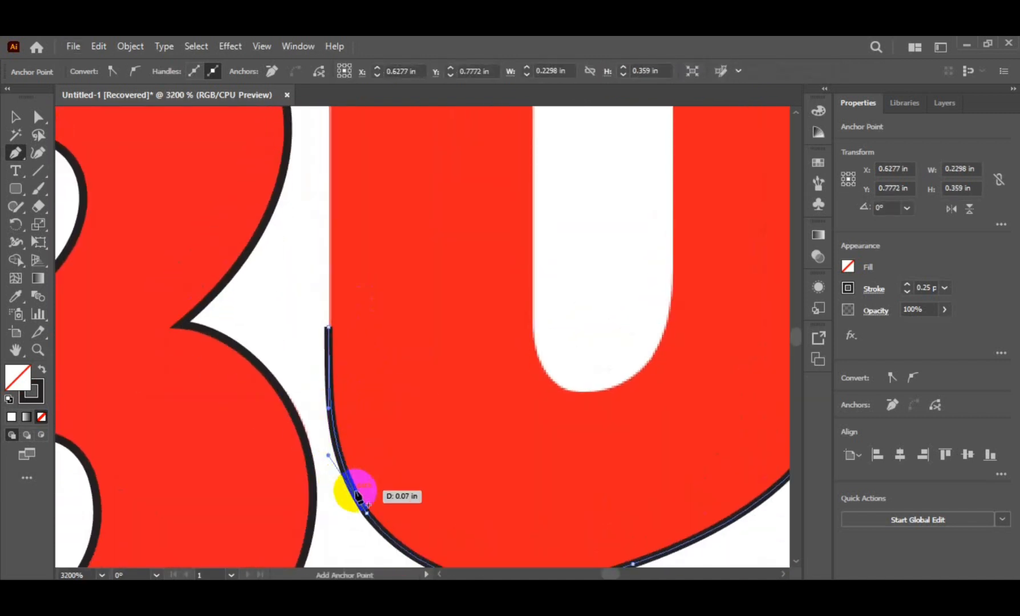
scroll(371, 398, "down", 2)
scroll(370, 396, "up", 2)
scroll(371, 396, "down", 4)
scroll(360, 273, "up", 3)
left_click_drag(361, 247, 361, 220)
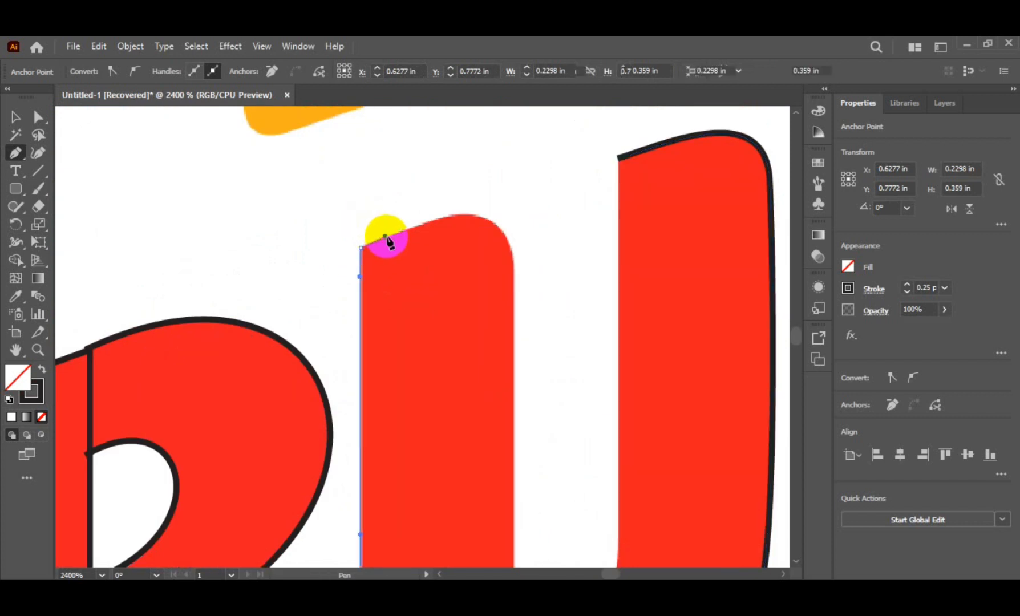
left_click_drag(511, 249, 520, 277)
left_click_drag(514, 326, 515, 325)
scroll(534, 202, "up", 2)
left_click_drag(485, 150, 483, 197)
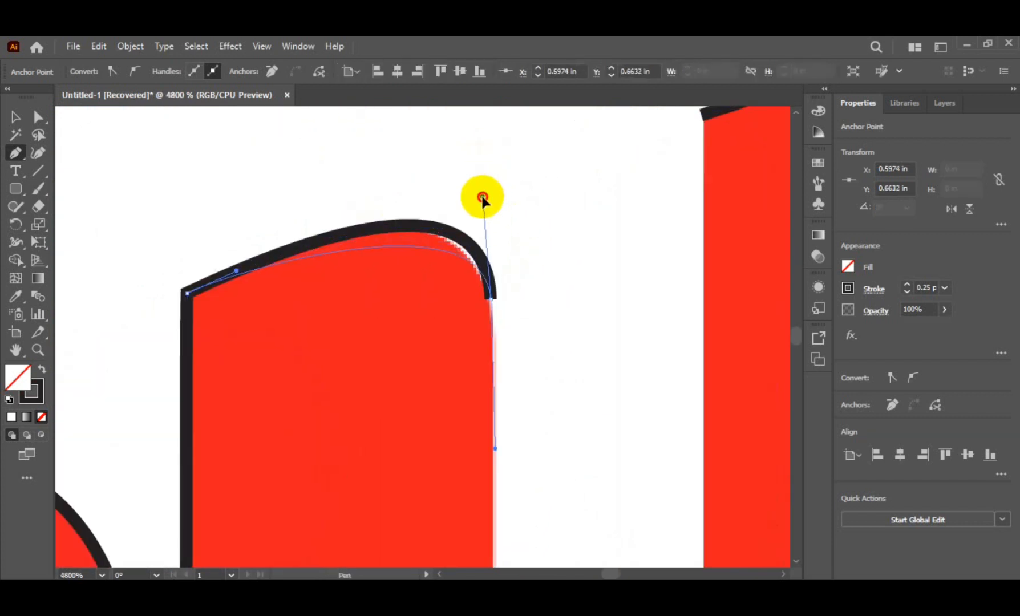
key("ctrl+z")
key("ctrl+z")
Trace the rounded top of the U's left arm with two curve segments and adjust their handles
left_click_drag(474, 262, 488, 283)
left_click_drag(459, 242, 416, 170, "alt")
scroll(487, 289, "down", 2)
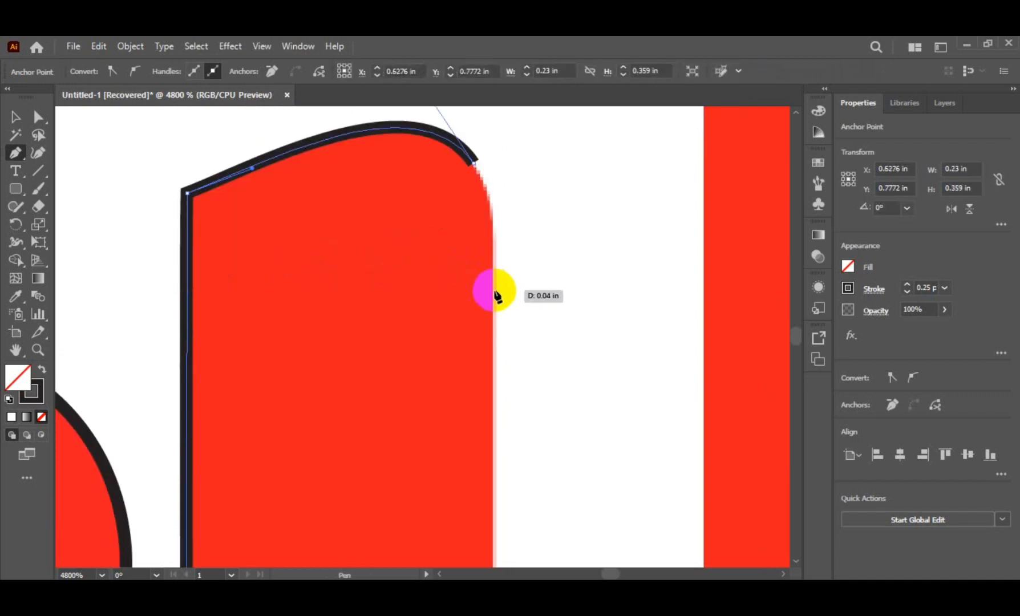
left_click_drag(493, 298, 495, 357)
scroll(495, 354, "up", 1)
left_click_drag(496, 183, 499, 335)
left_click_drag(520, 260, 526, 277, "alt")
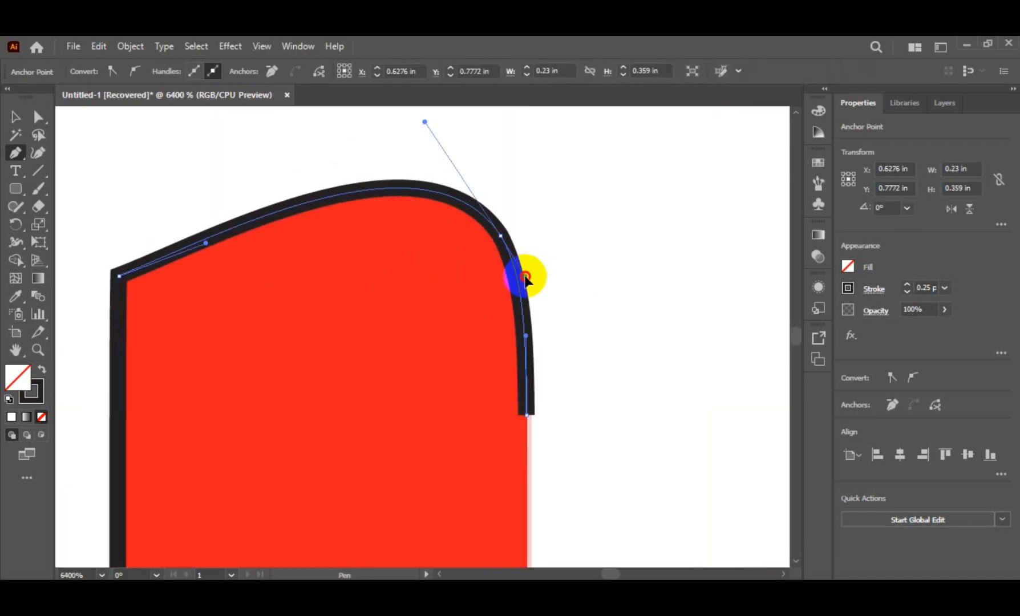
Trace the inner edge of the U's left arm straight down to where the inner bottom curve begins
left_click_drag(520, 321, 461, 134)
scroll(436, 294, "down", 2)
left_click_drag(415, 420, 417, 453)
key("ctrl+z")
left_click_drag(415, 386, 415, 409)
left_click_drag(427, 259, 412, 312)
scroll(412, 313, "up", 2)
left_click_drag(485, 502, 382, 148)
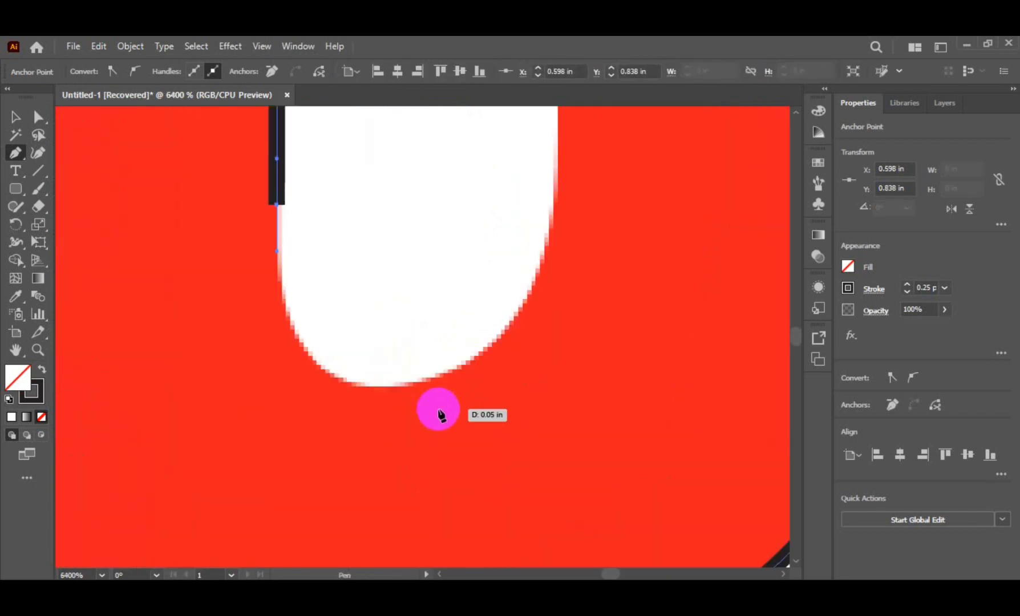
Trace the U's inner bottom curve across to its right inner edge and fit the handles
left_click_drag(464, 364, 475, 360)
left_click_drag(277, 251, 268, 387)
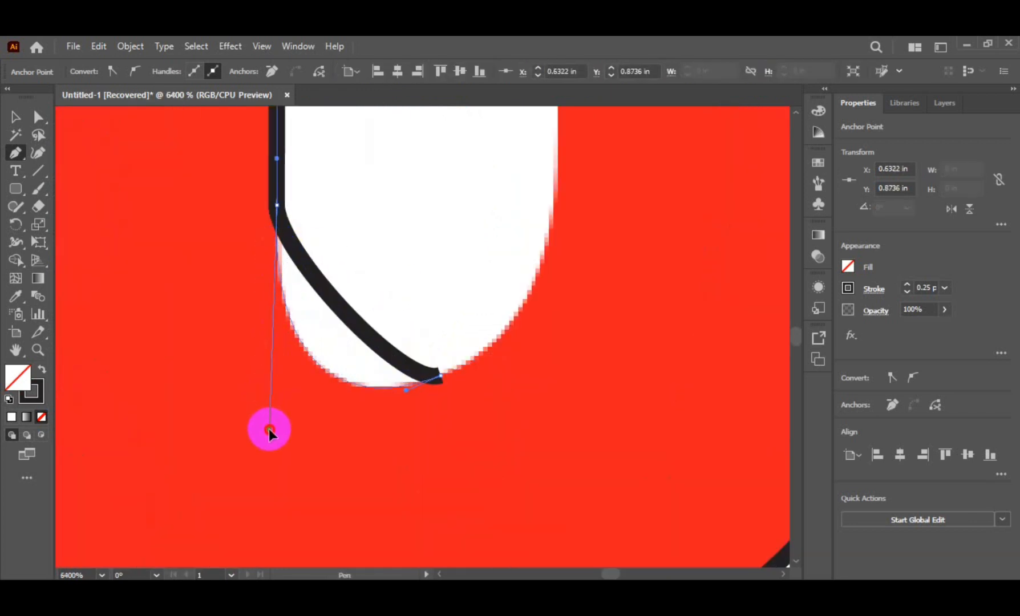
left_click_drag(269, 429, 270, 430)
left_click_drag(555, 193, 467, 334)
left_click_drag(463, 377, 463, 389)
left_click_drag(390, 435, 399, 432)
Trace the inner edge of the U's right arm up to the starting corner to close the path
left_click_drag(444, 332, 424, 544)
scroll(424, 543, "down", 2)
scroll(416, 218, "up", 5)
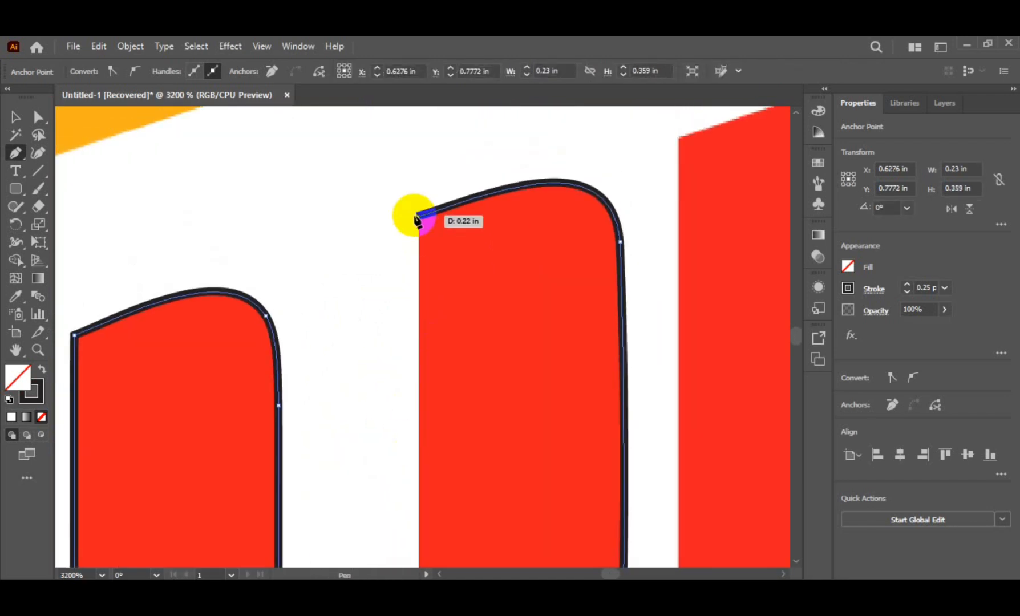
scroll(428, 330, "down", 1)
scroll(451, 337, "down", 5)
Trace the sloped top of the first BURGER R from its upper-left corner to the bowl's shoulder and fit the handles
scroll(337, 277, "up", 2)
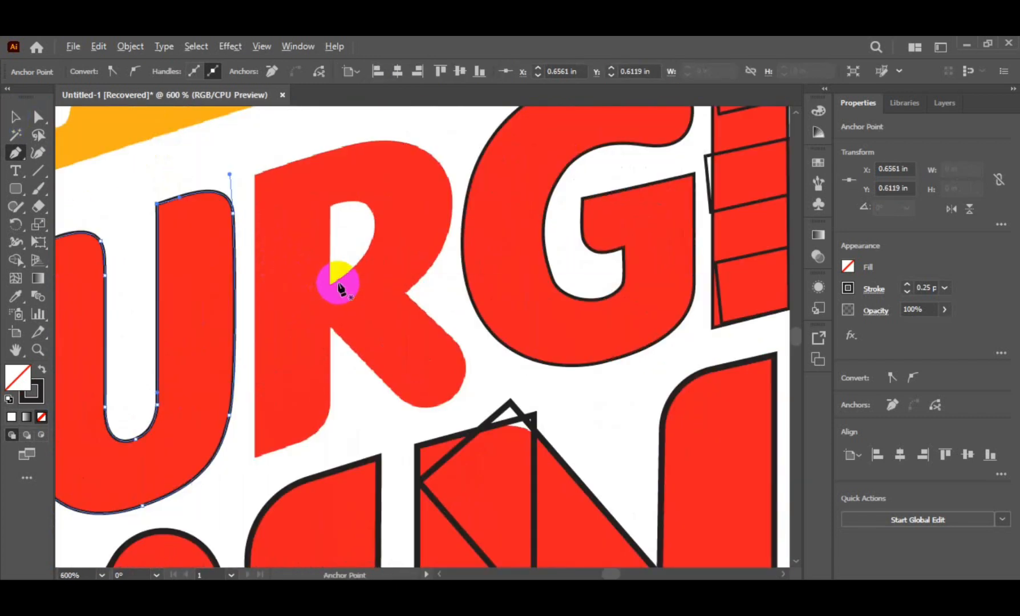
scroll(319, 289, "down", 3)
scroll(280, 231, "up", 3)
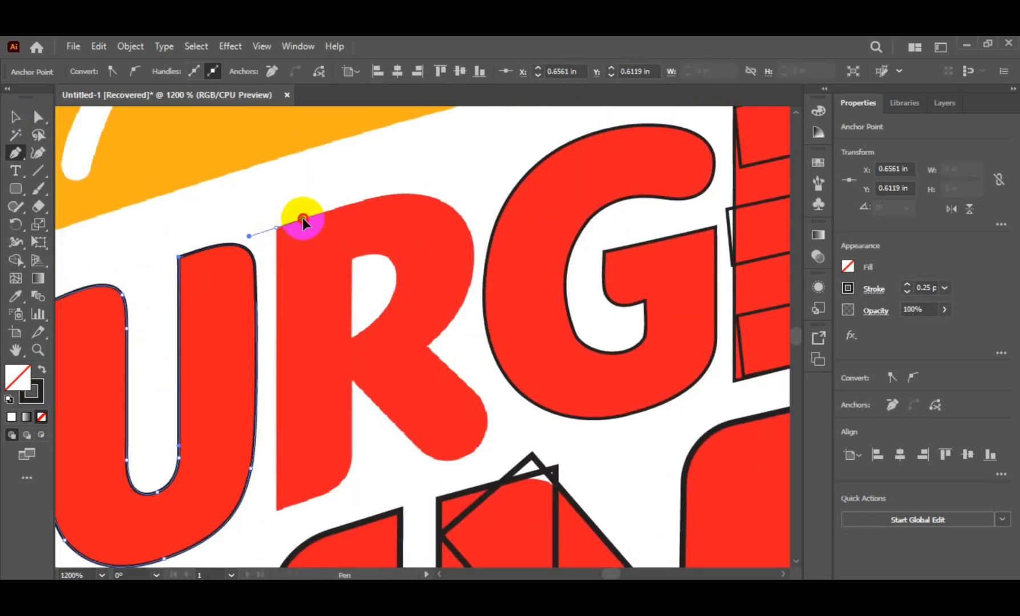
left_click(450, 210)
left_click_drag(446, 207, 439, 205)
scroll(439, 205, "up", 2)
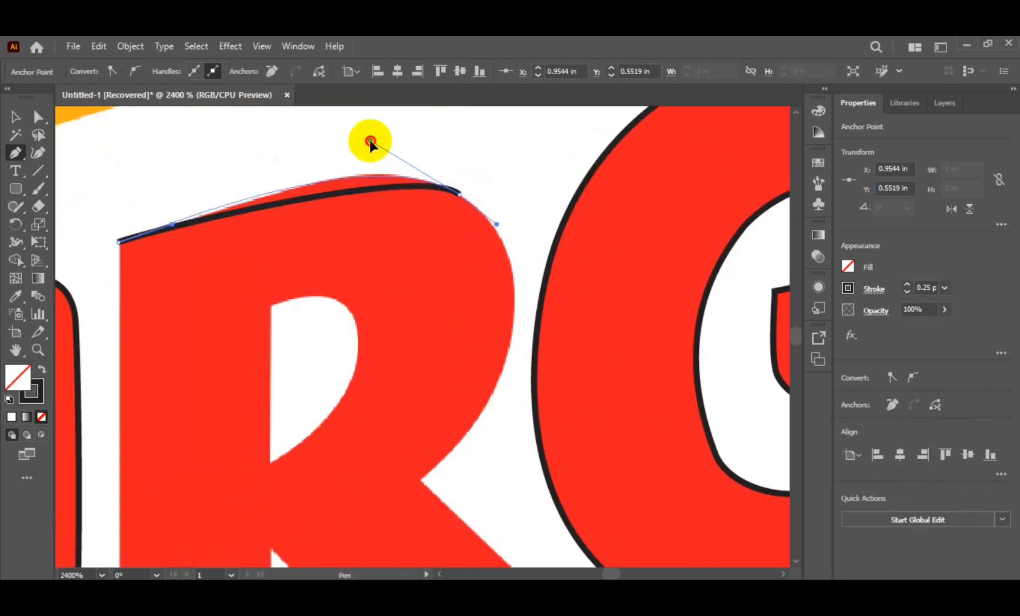
left_click_drag(255, 189, 223, 216)
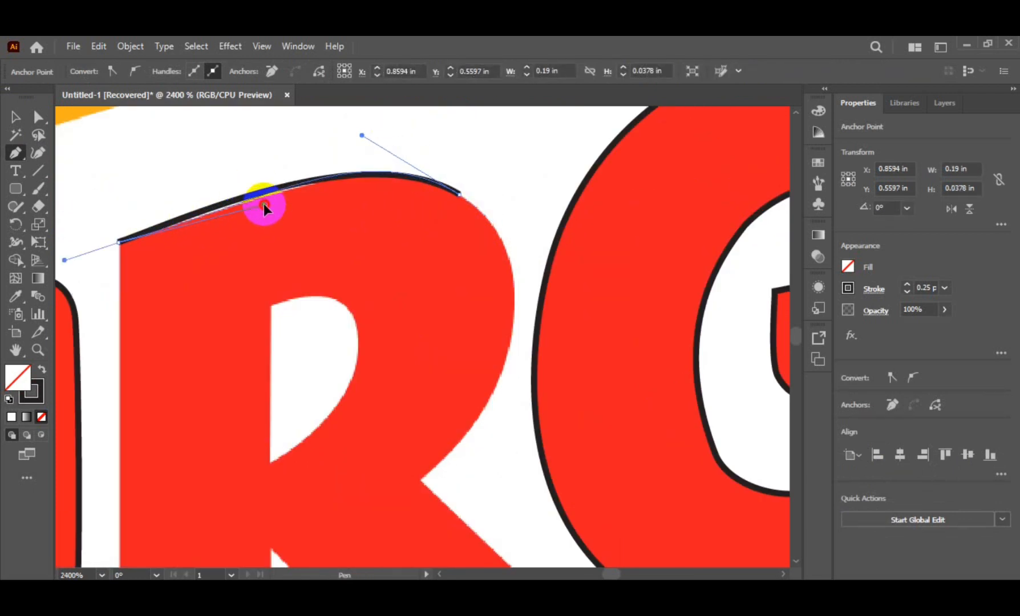
left_click(375, 143)
Trace the outer curve of the first R's bowl down to the notch above the leg and adjust the handles
scroll(440, 380, "down", 3)
left_click(439, 379)
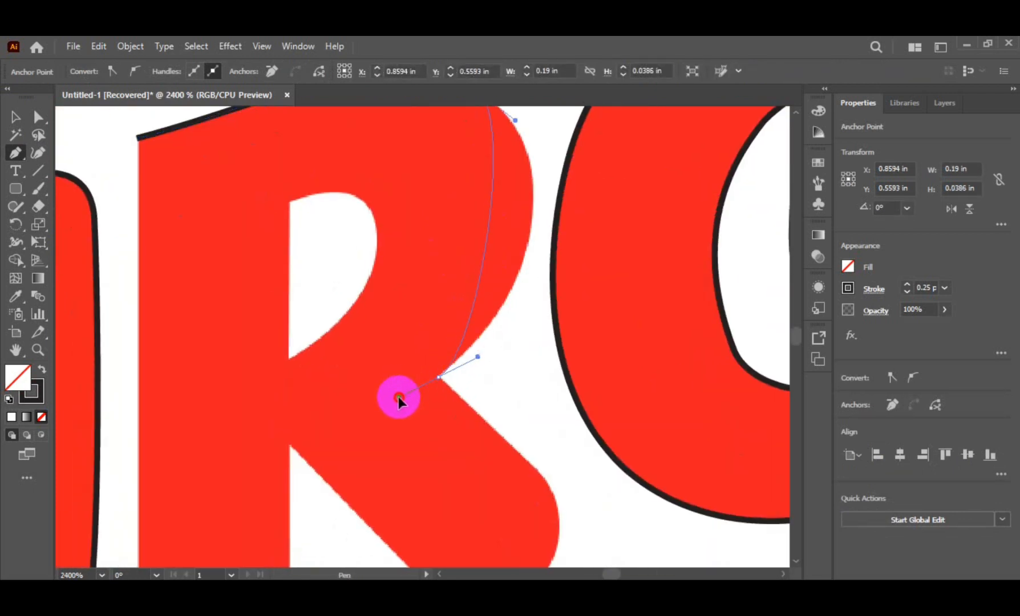
scroll(467, 291, "up", 3)
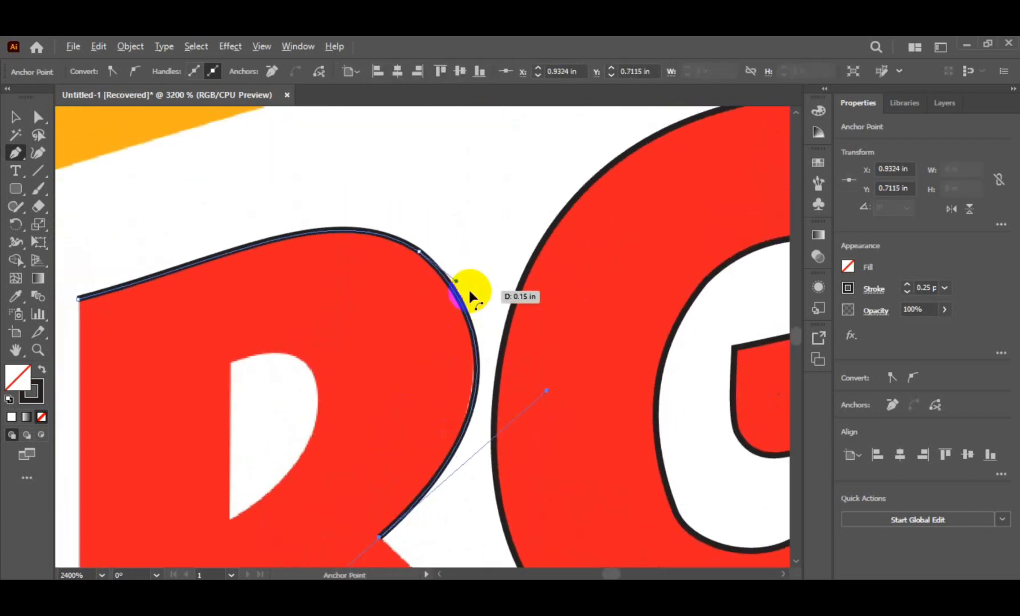
scroll(462, 243, "up", 1)
scroll(473, 250, "down", 2)
left_click(573, 217)
left_click_drag(547, 317, 567, 310)
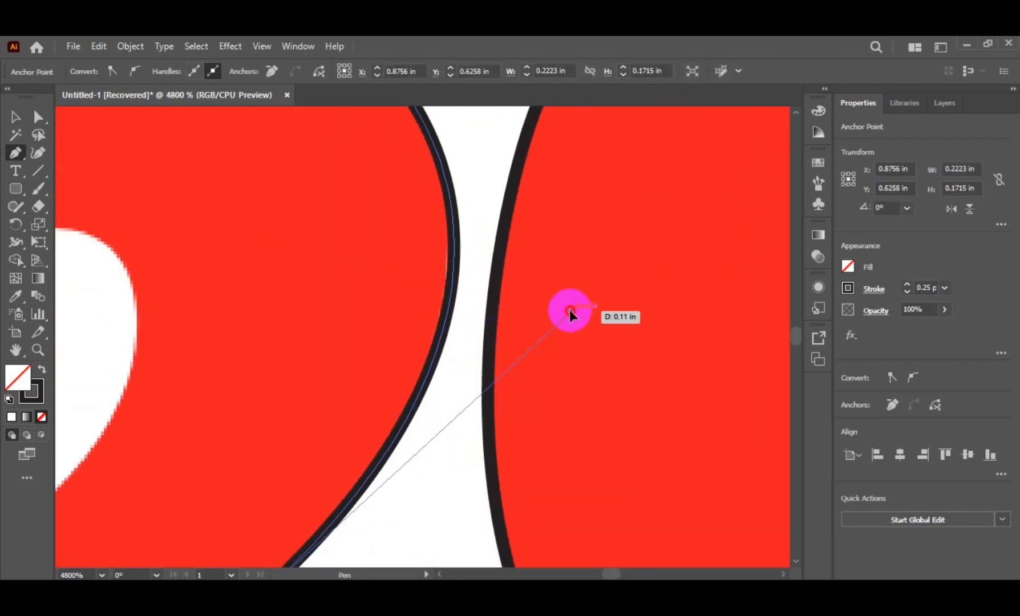
Trace the upper edge of the first R's leg from the notch to its outer end and fit the handles
scroll(491, 272, "up", 3)
scroll(399, 313, "down", 2)
left_click_drag(298, 337, 142, 406)
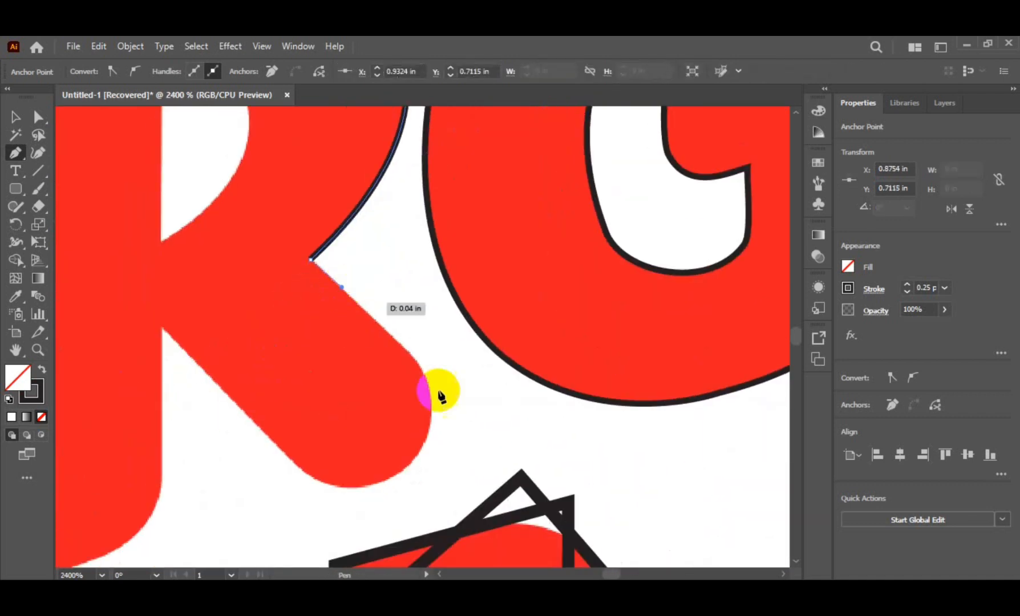
left_click_drag(431, 410, 432, 476)
scroll(368, 317, "up", 2)
left_click_drag(317, 290, 409, 386)
left_click_drag(501, 409, 475, 356)
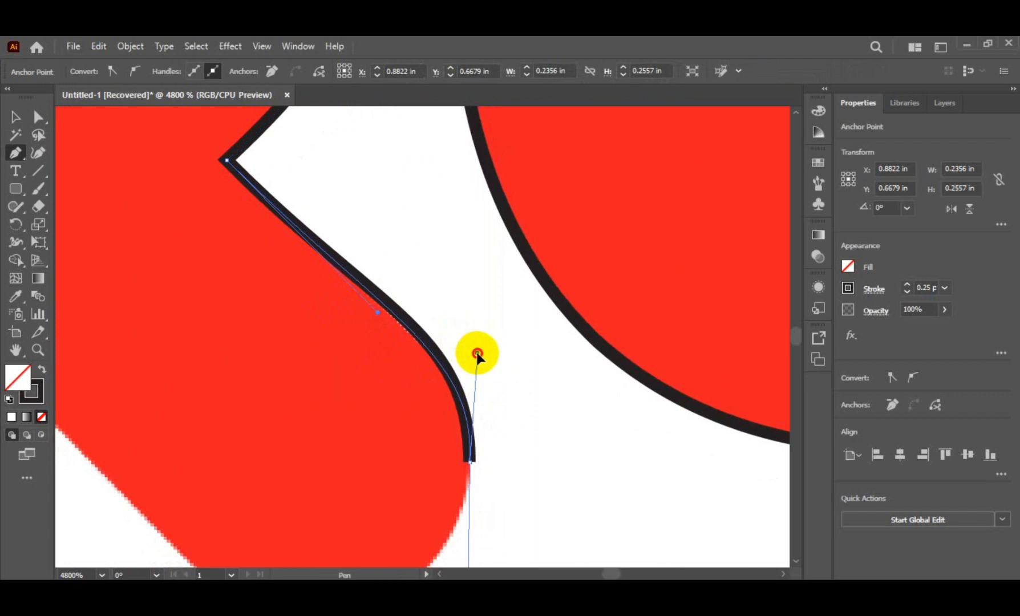
Trace around the leg's rounded end and back along its lower edge to the stem, then refine the curve handles
scroll(462, 399, "down", 3)
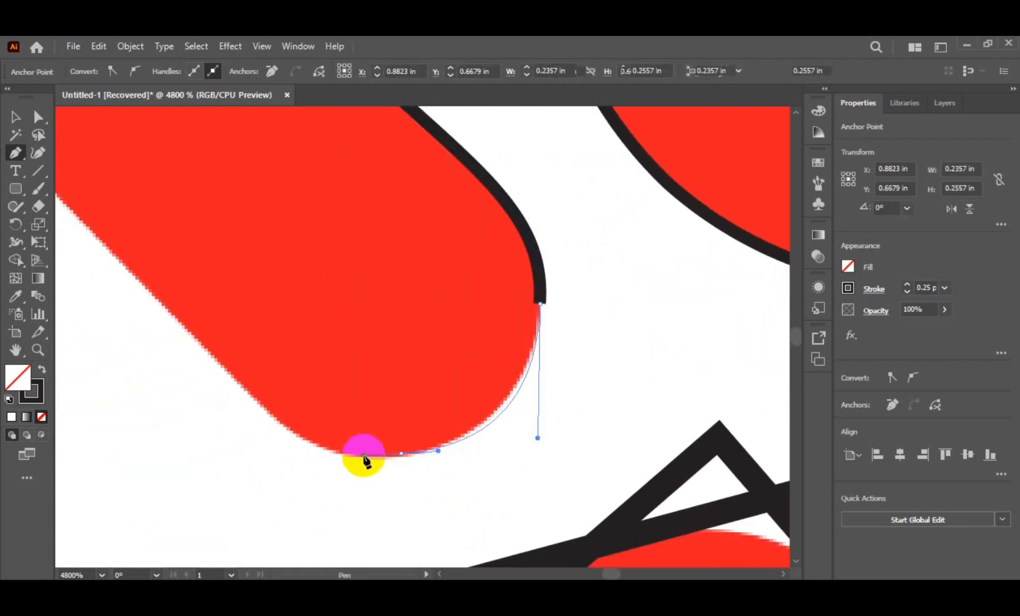
left_click_drag(363, 456, 311, 449)
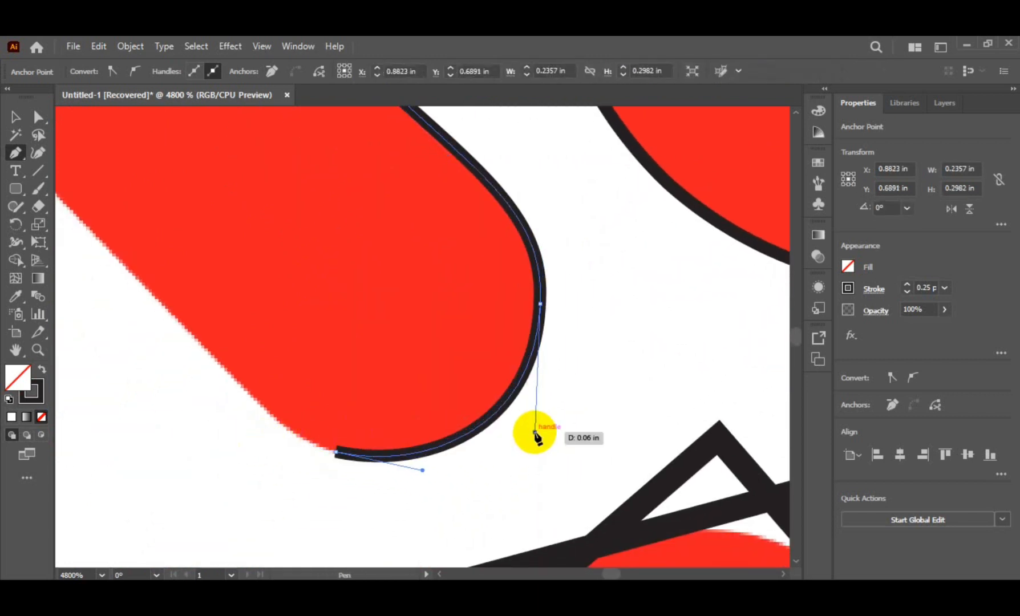
scroll(330, 347, "down", 2)
scroll(294, 326, "up", 2)
left_click_drag(267, 295, 358, 403)
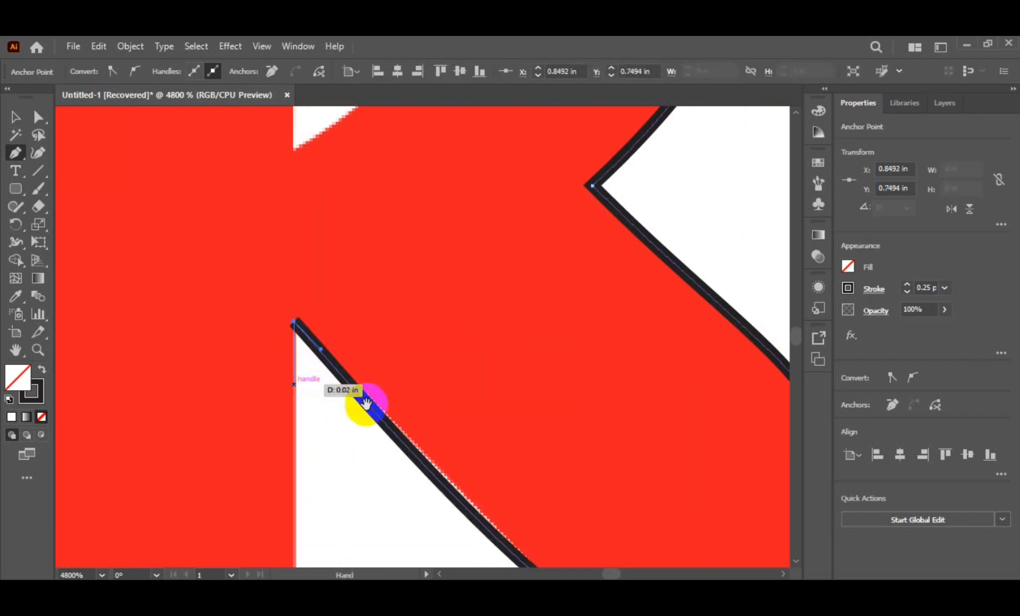
scroll(319, 319, "down", 3)
left_click_drag(312, 263, 377, 299)
left_click_drag(494, 482, 496, 471)
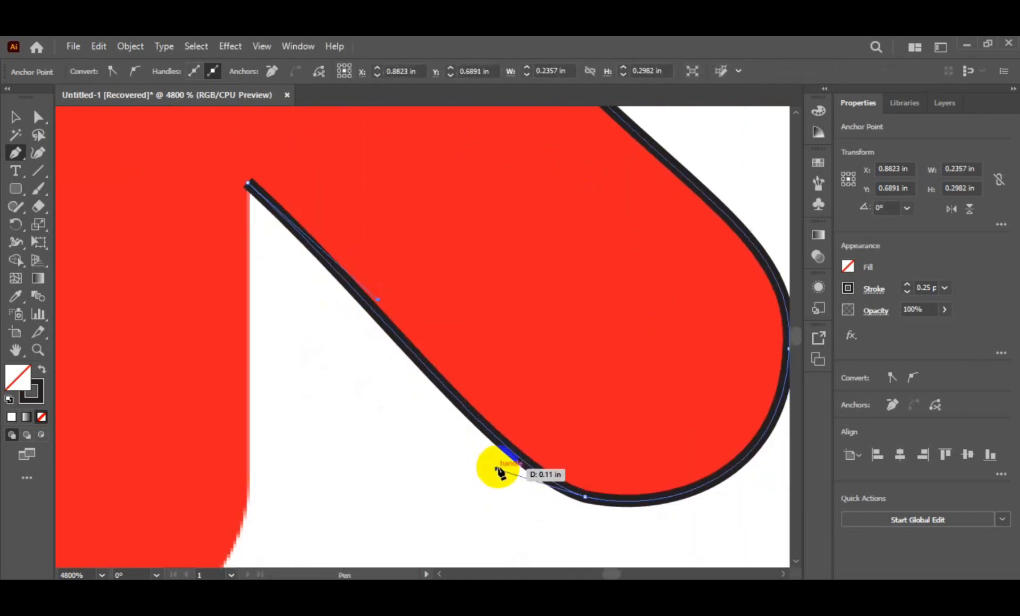
Trace the first R's stem down its inner edge, around the curved bottom corner and along the slanted base to the outer corner
scroll(455, 405, "down", 1)
scroll(391, 385, "down", 1)
scroll(392, 385, "up", 1)
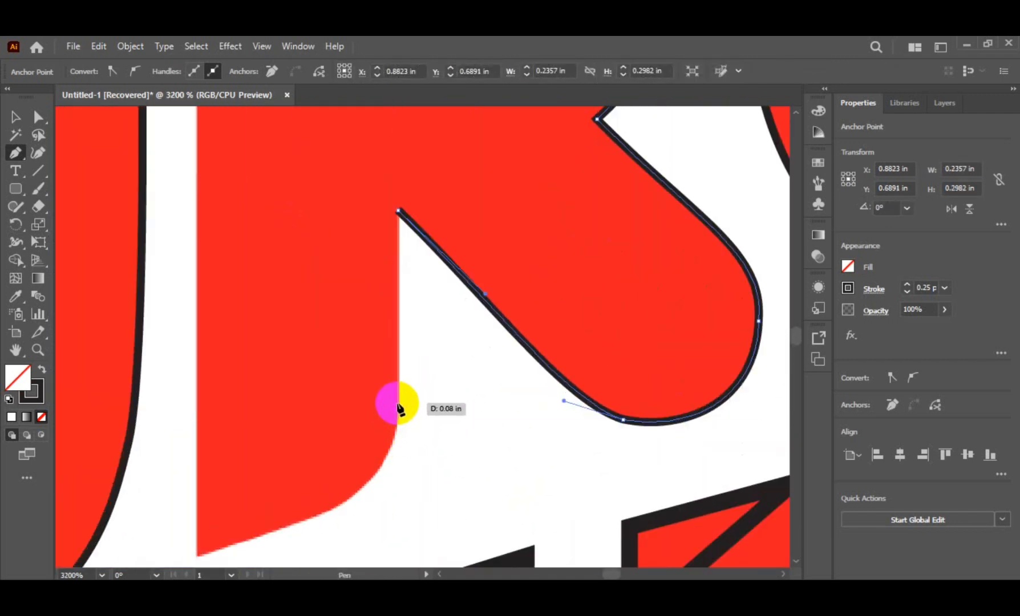
left_click_drag(399, 410, 447, 362)
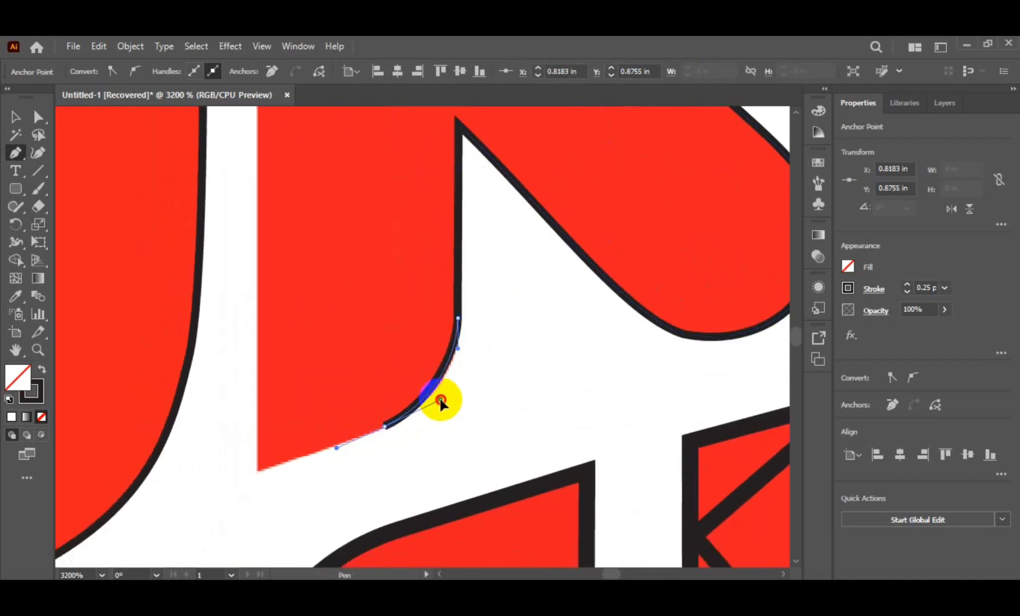
left_click_drag(439, 402, 446, 421)
left_click_drag(255, 473, 360, 413)
Trace the outer edge of the R's stem up to the starting corner to close the path
left_click(363, 359)
key("v")
scroll(380, 271, "up", 5)
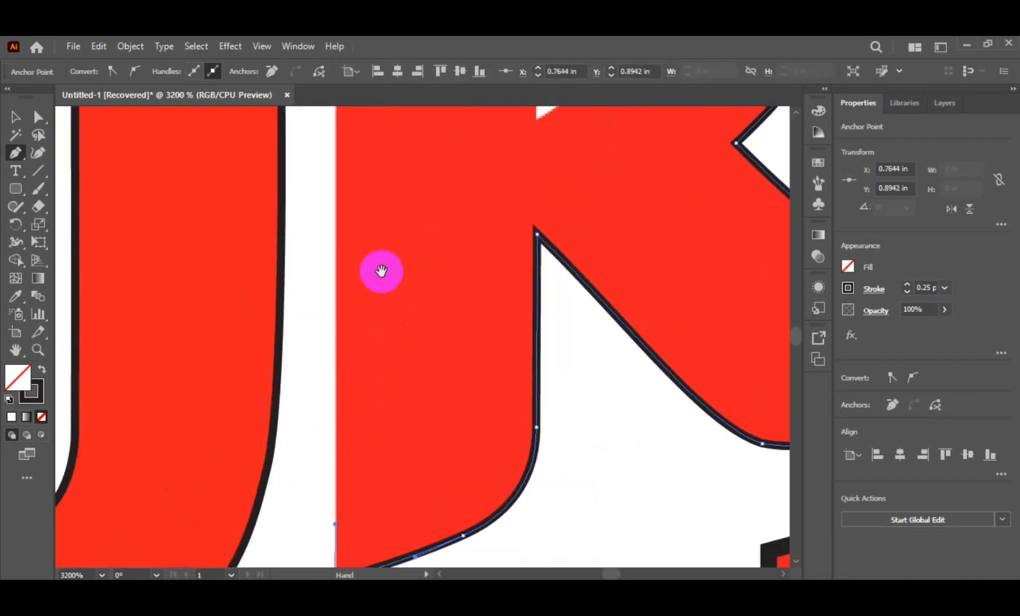
left_click(326, 152)
Trace the top and outer curve of the first R's inner counter from its upper corner and fit the handles
scroll(373, 230, "down", 3)
scroll(365, 257, "up", 4)
scroll(364, 257, "right", 7)
key("p")
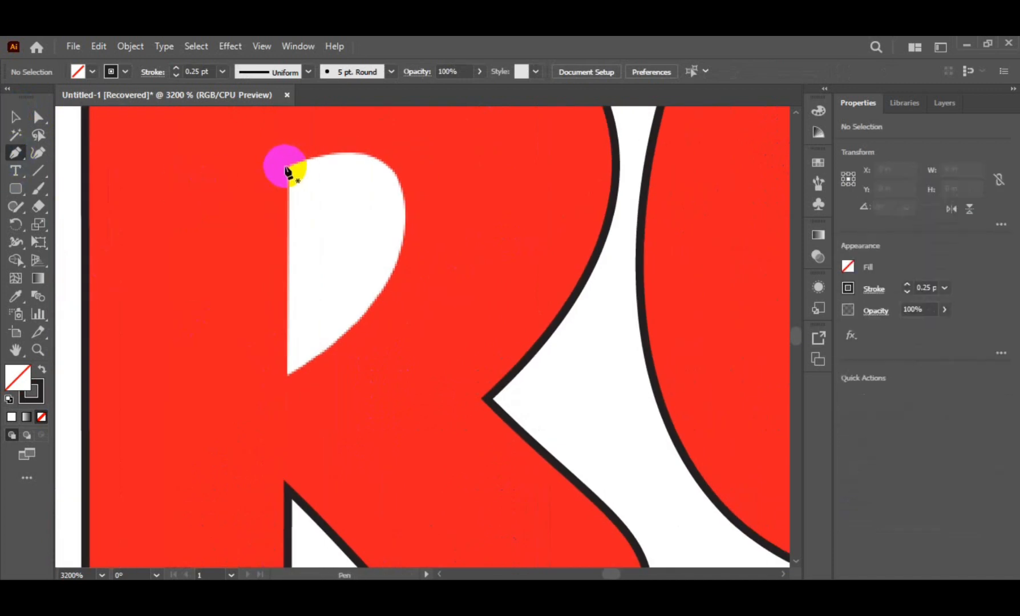
left_click_drag(323, 157, 322, 155)
left_click_drag(398, 259, 405, 227)
scroll(439, 120, "up", 5)
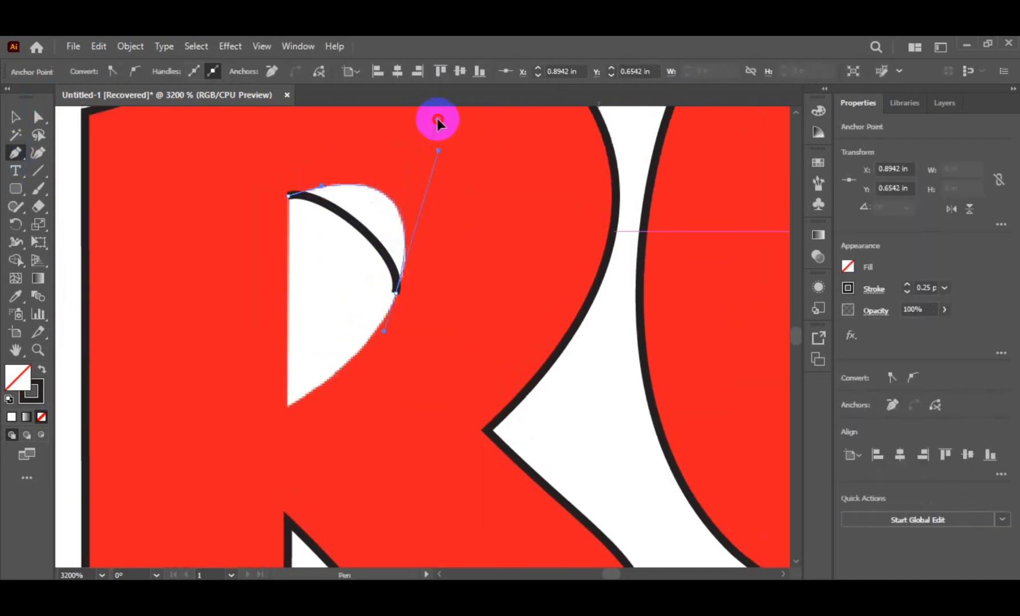
Close the counter's path along its lower curve and straight stem edge, then deselect it
scroll(438, 420, "down", 5)
scroll(399, 410, "left", 2)
left_click_drag(355, 398, 357, 402)
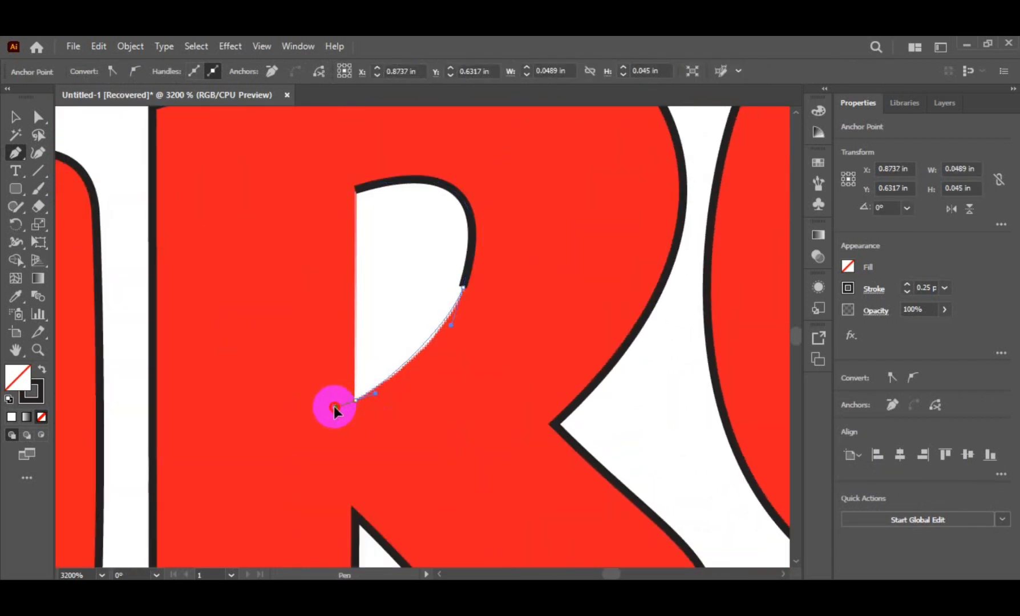
left_click(355, 190)
scroll(480, 312, "down", 3)
key("v")
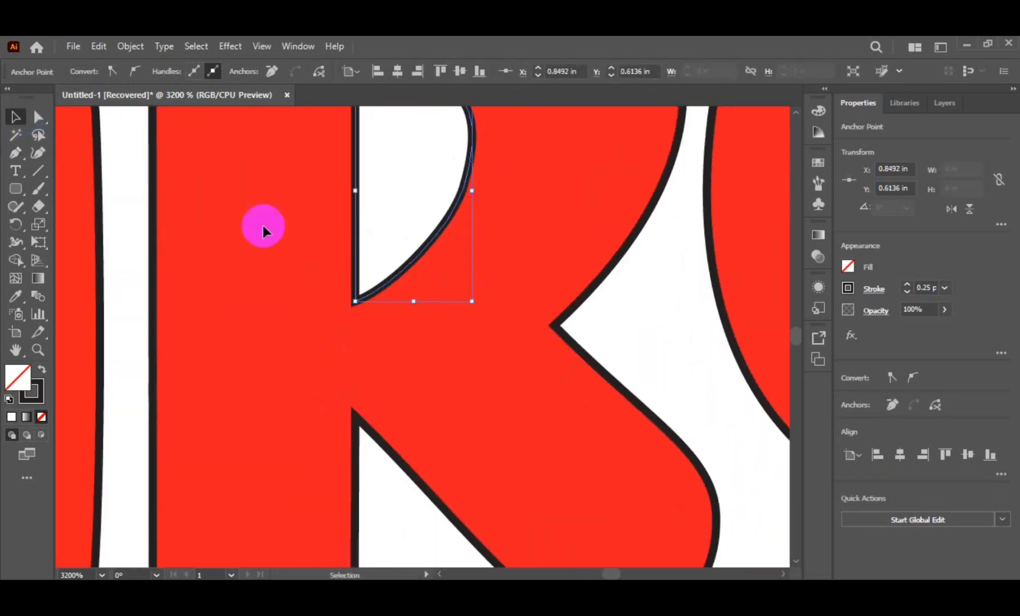
left_click(264, 228)
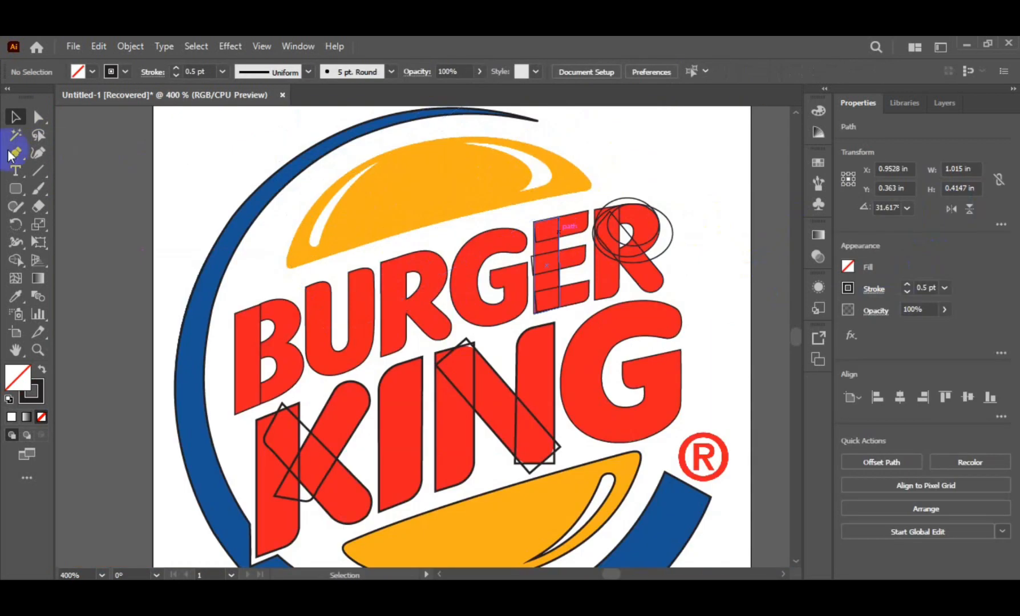
Start a pen path on the top bun's upper edge and trace the arc toward the bun's right end
left_click(16, 153)
scroll(407, 145, "up", 2)
left_click_drag(406, 146, 416, 143)
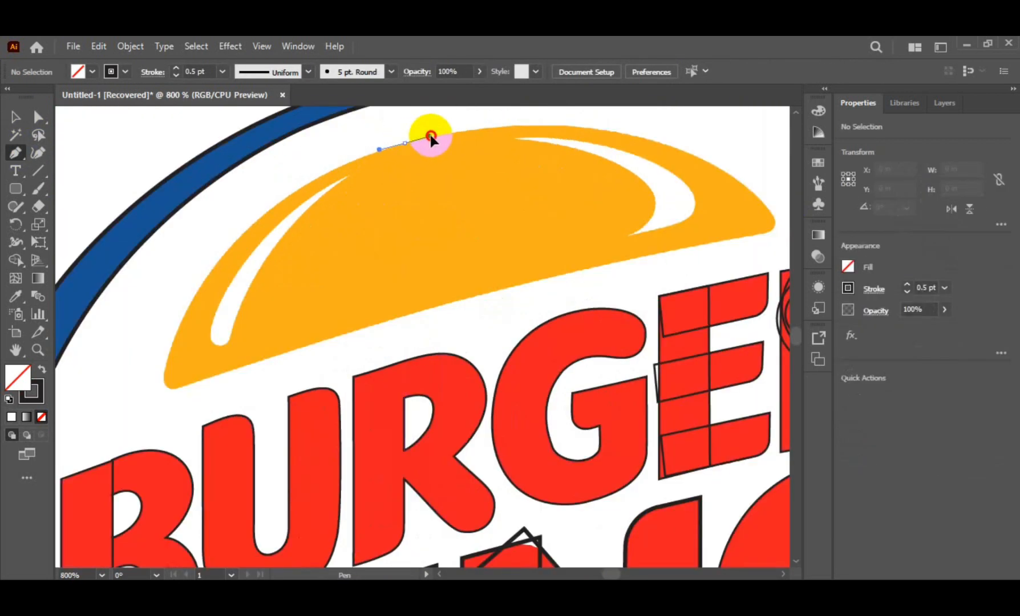
scroll(428, 137, "up", 3)
left_click_drag(668, 217, 371, 278)
scroll(613, 277, "up", 2)
scroll(648, 257, "up", 2)
Trace around the top bun's right corner and along its lower edge to near the left corner, fitting the handles
scroll(618, 234, "left", 2)
scroll(609, 303, "down", 2)
scroll(492, 255, "down", 2)
scroll(279, 295, "up", 2)
scroll(333, 326, "right", 3)
scroll(480, 303, "down", 2)
left_click_drag(473, 251, 456, 262)
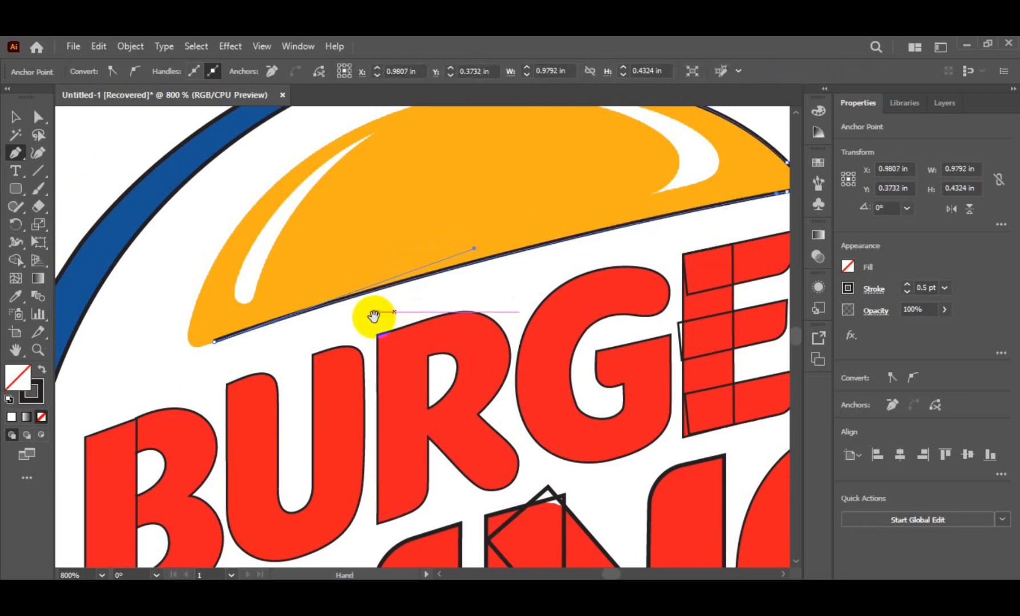
Trace the top bun's rounded lower-left corner and adjust its curve handles
scroll(371, 315, "up", 2)
left_click_drag(308, 278, 297, 250)
scroll(343, 303, "up", 3)
left_click_drag(244, 283, 257, 279)
left_click_drag(325, 194, 311, 317)
scroll(311, 317, "down", 2)
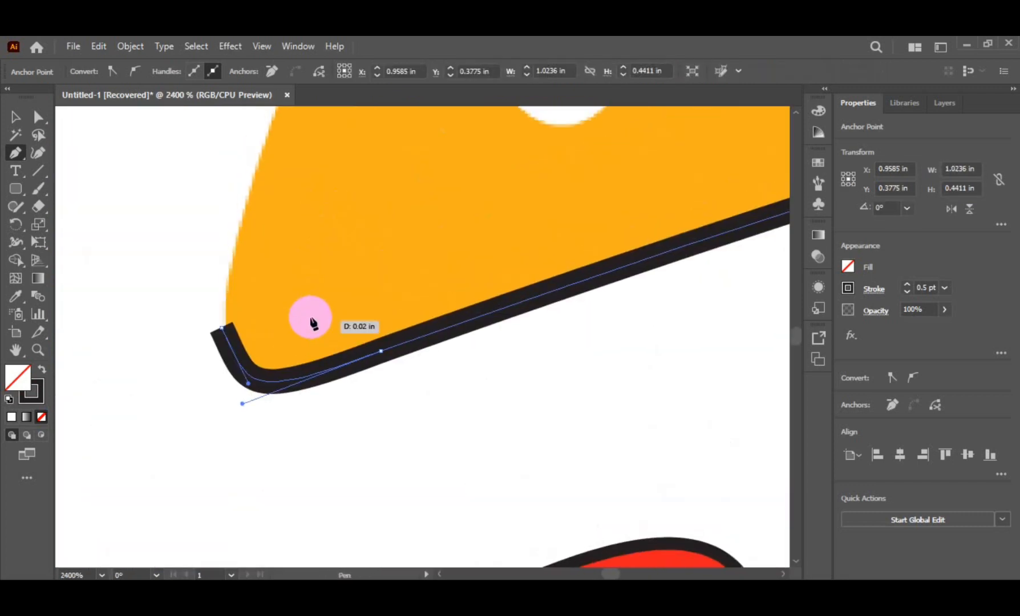
Trace the top bun's left curve up to the starting point to close the outline
scroll(311, 317, "down", 1)
left_click_drag(297, 227, 256, 401)
scroll(286, 341, "down", 3)
left_click_drag(437, 221, 311, 255)
scroll(466, 269, "down", 2)
scroll(432, 371, "down", 3)
Place a copy of the lower bun's highlight outline, rotated 180°, over the top bun's left highlight and fit it
key("v")
left_click_drag(432, 368, 312, 189)
scroll(312, 189, "up", 6)
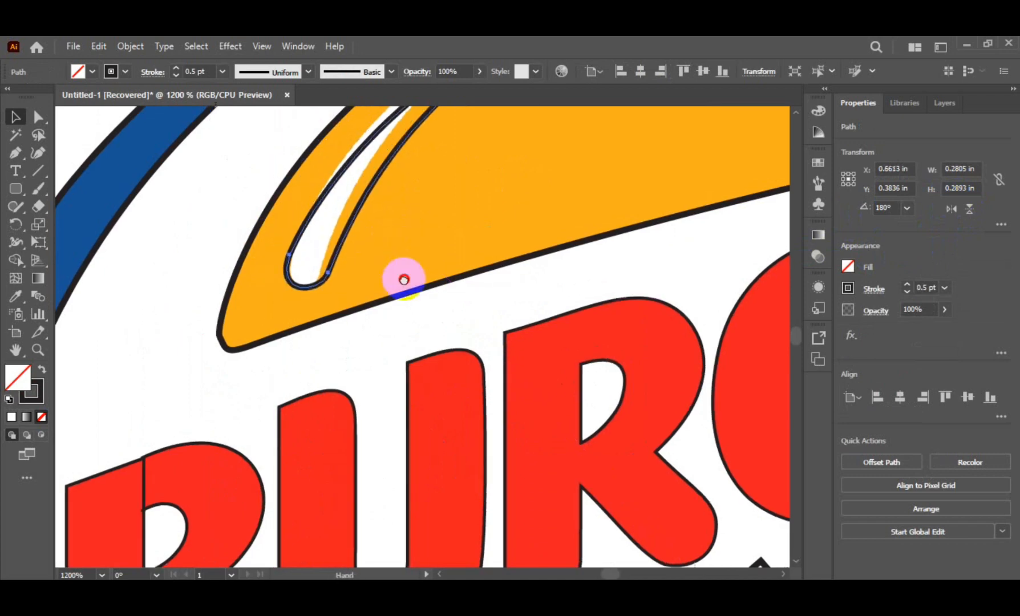
left_click_drag(404, 279, 401, 437)
left_click_drag(535, 190, 502, 189)
left_click_drag(501, 319, 229, 296)
scroll(491, 325, "down", 2)
left_click(442, 289)
Trace the outer curve of the top bun's right highlight from its upper tip to its lower tip and fit the handles
left_click(14, 153)
scroll(375, 235, "up", 2)
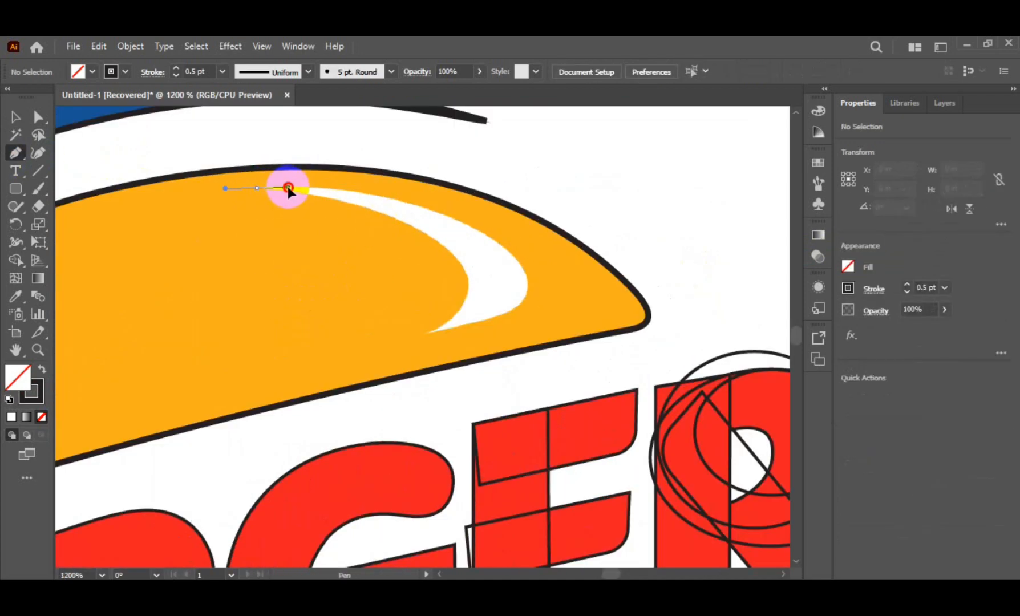
left_click_drag(288, 188, 290, 189)
left_click_drag(428, 336, 739, 284)
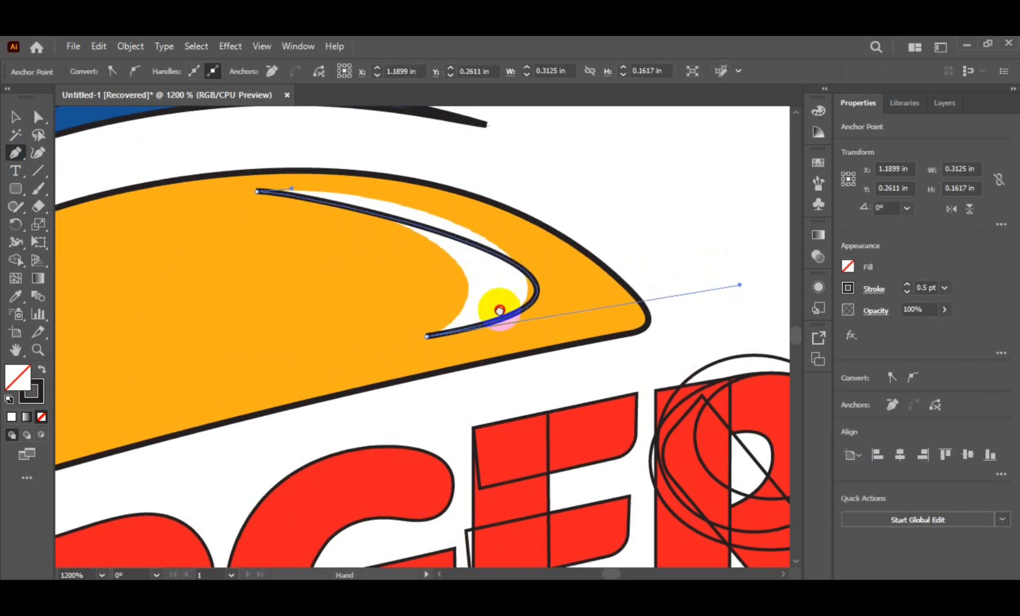
left_click_drag(500, 311, 563, 386)
left_click_drag(355, 264, 440, 253)
left_click_drag(549, 308, 389, 291)
left_click_drag(641, 345, 591, 360)
left_click_drag(342, 273, 370, 256)
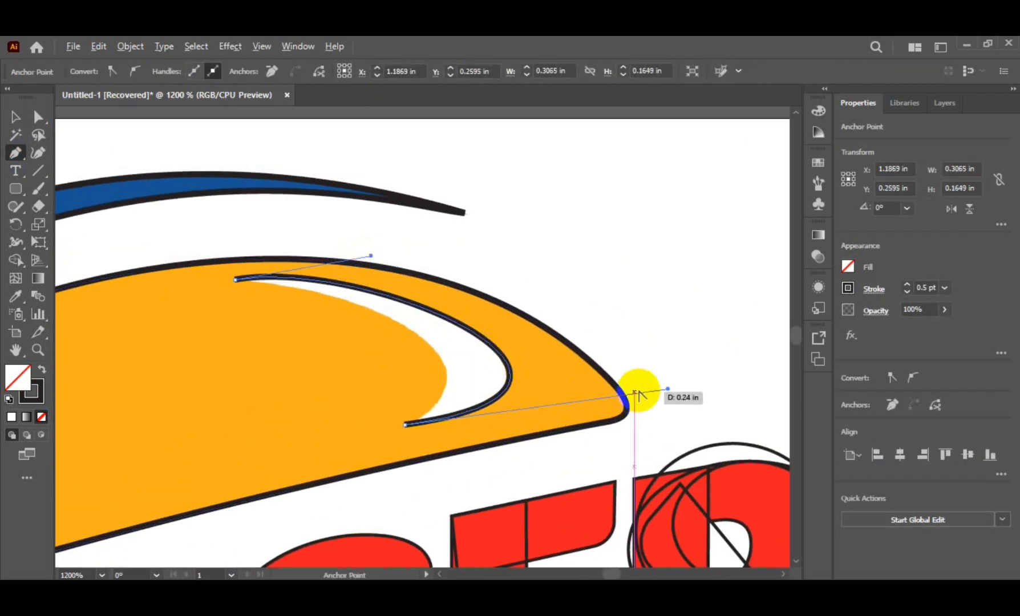
left_click_drag(661, 390, 654, 390)
Trace the right highlight's inner curve from the lower tip to partway up and adjust the handles
left_click_drag(343, 364, 484, 349)
left_click_drag(548, 409, 572, 398)
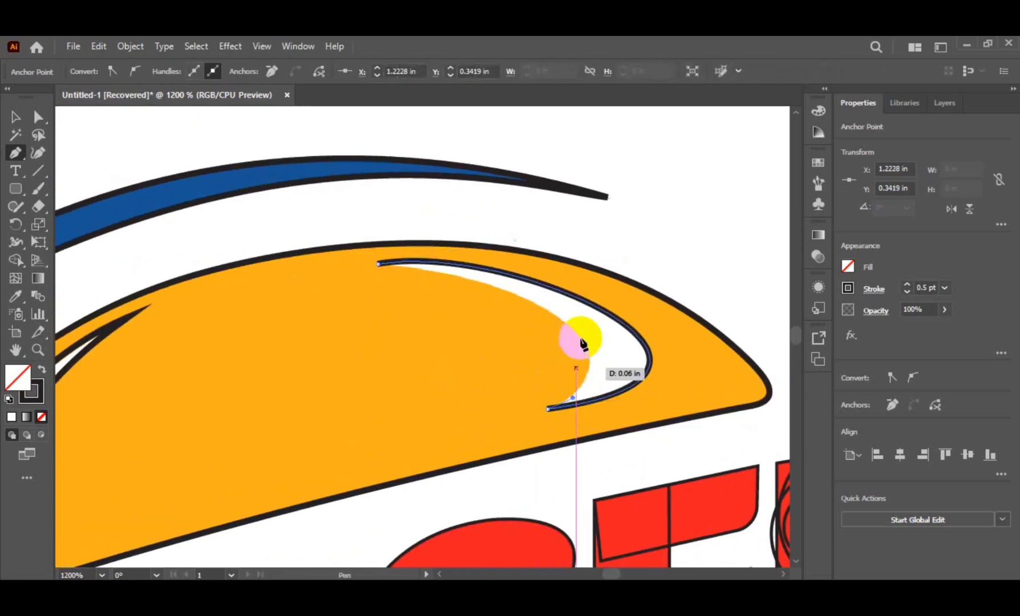
left_click_drag(559, 319, 546, 308)
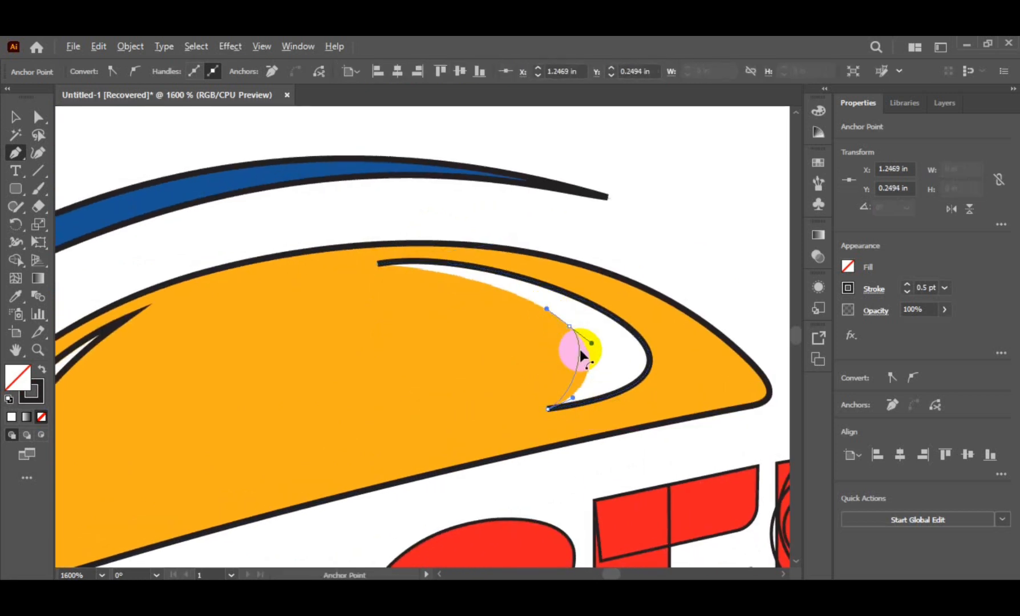
scroll(580, 350, "up", 2)
left_click_drag(622, 333, 667, 377)
scroll(582, 445, "up", 2)
left_click_drag(585, 394, 591, 402)
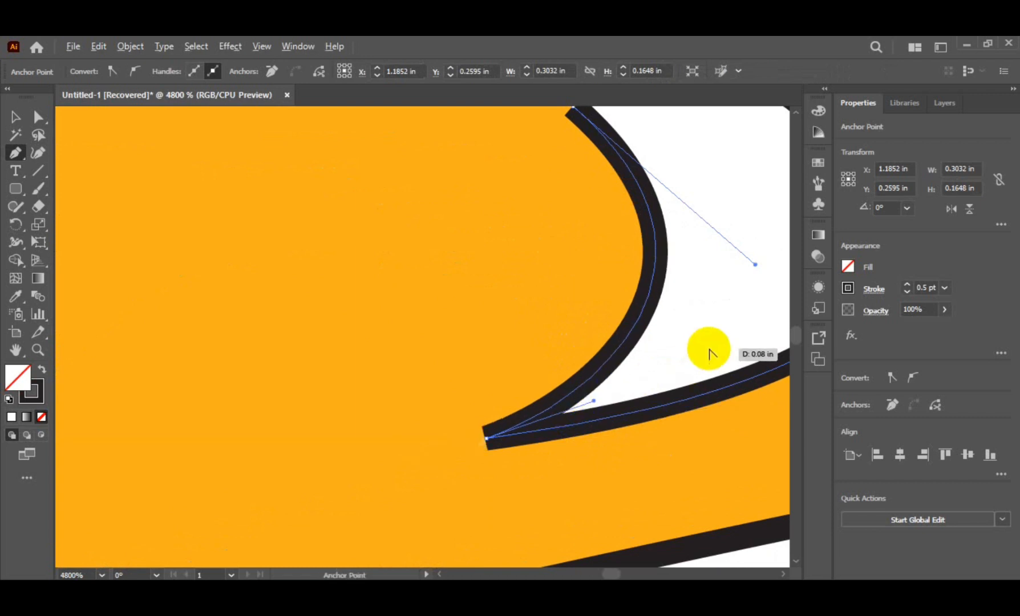
Close the right highlight's path at its upper tip, refine the inner curve's handles and deselect it
scroll(550, 398, "down", 2)
left_click_drag(558, 349, 724, 453)
left_click_drag(288, 231, 528, 257)
scroll(688, 392, "down", 2)
left_click(655, 280, "ctrl")
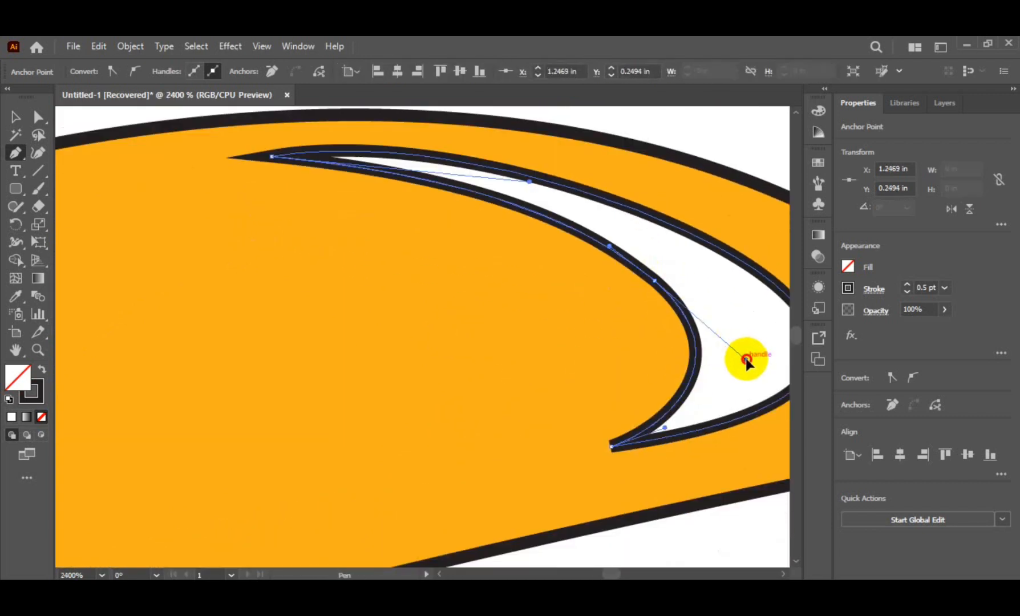
left_click_drag(746, 359, 747, 365)
scroll(747, 366, "down", 3)
left_click(17, 119)
left_click(190, 221)
Examine the traced bun highlights up close and the whole traced logo on its artboard
scroll(602, 292, "up", 2)
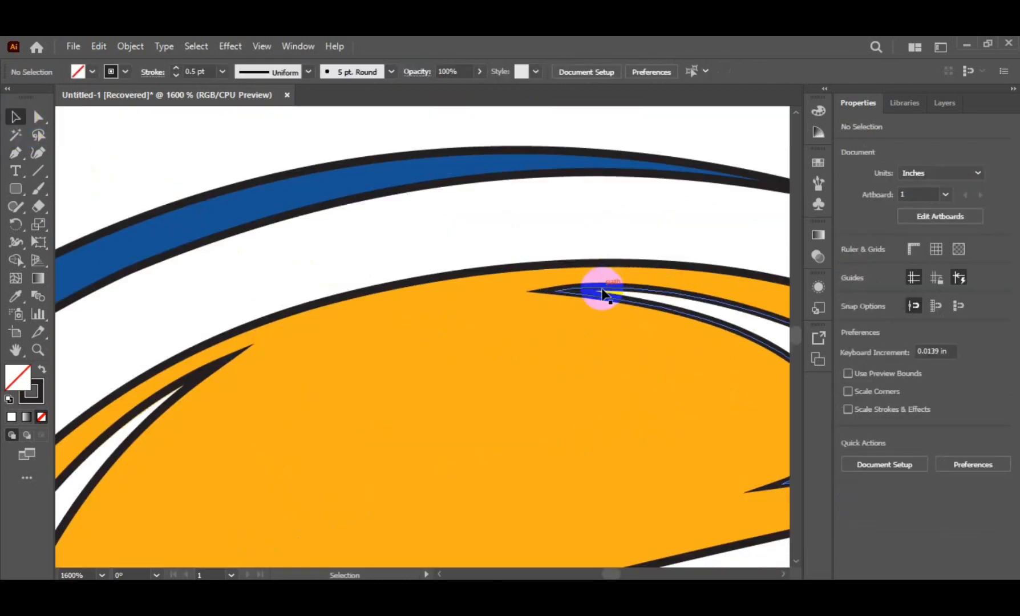
scroll(623, 315, "down", 4)
left_click_drag(639, 328, 733, 264)
left_click(429, 375)
scroll(455, 244, "down", 4)
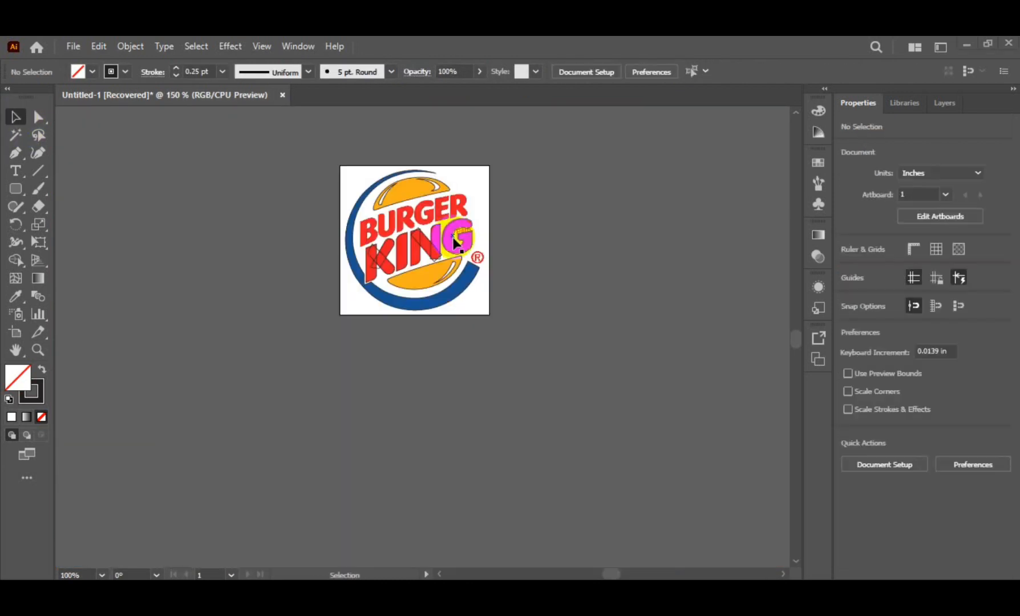
scroll(454, 244, "up", 3)
scroll(410, 337, "down", 3)
mouse_move(216, 159)
left_mouse_down()
mouse_move(457, 396)
mouse_move(736, 386)
left_mouse_up()
scroll(625, 289, "right", 3)
left_click(618, 288)
Draw a rectangle about 2.47 by 2.43 in beside the logo's artboard
right_click(15, 189)
left_click(50, 188)
mouse_move(312, 170)
left_mouse_down()
mouse_move(476, 401)
mouse_move(580, 432)
left_mouse_up()
Fill the new rectangle with a bright green colour
double_click(17, 377)
left_click(528, 372)
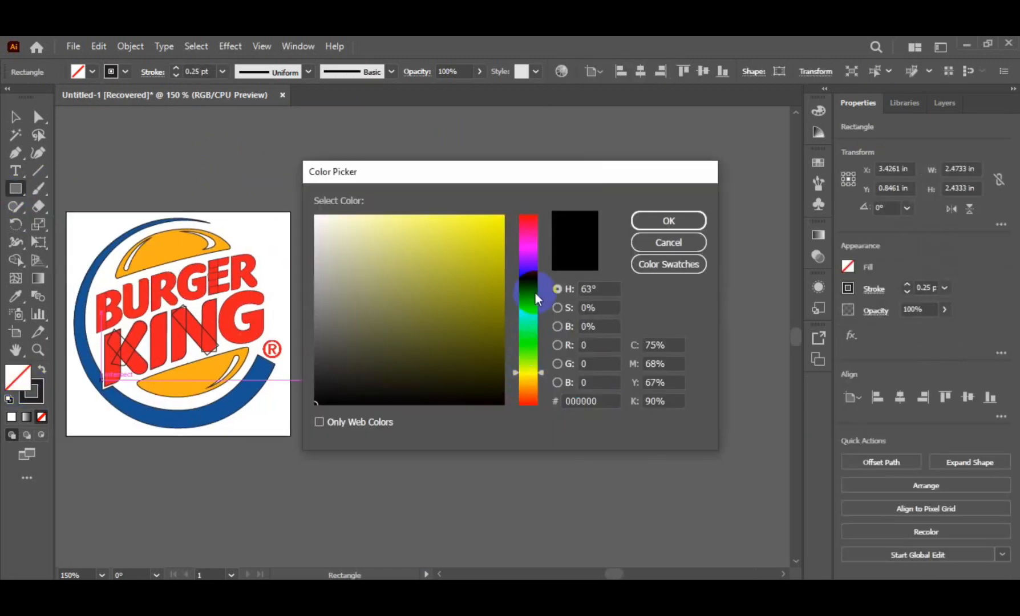
left_click(528, 397)
left_click_drag(529, 367, 528, 345)
left_click(500, 258)
left_click(668, 220)
key("Delete")
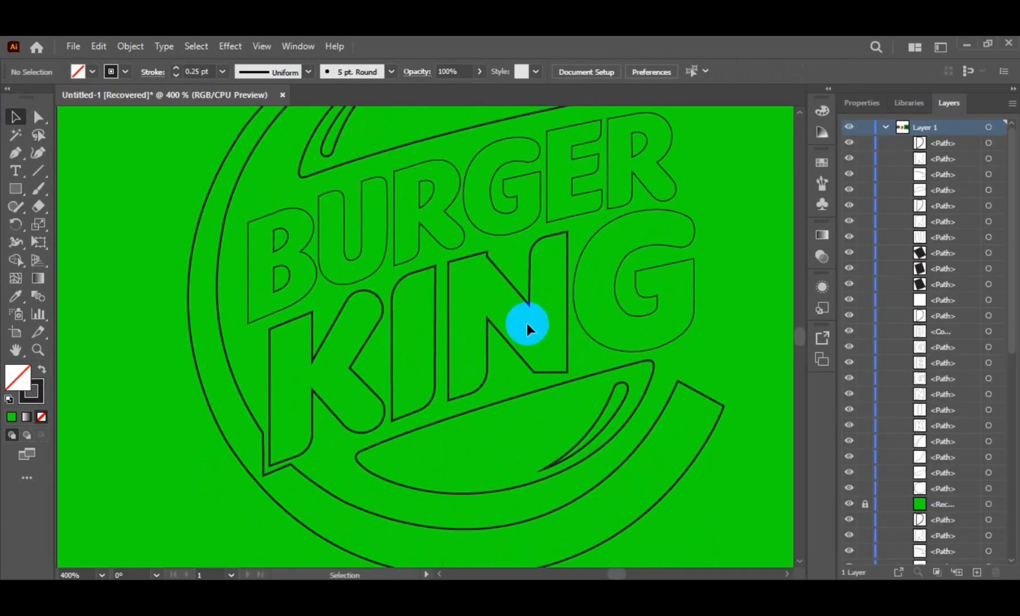
Round the two lower corners where the N's diagonal meets its right stem to about 0.064 in
scroll(530, 264, "up", 3)
key("a")
left_click_drag(544, 501, 451, 294)
left_click(449, 379)
left_click(548, 379, "shift")
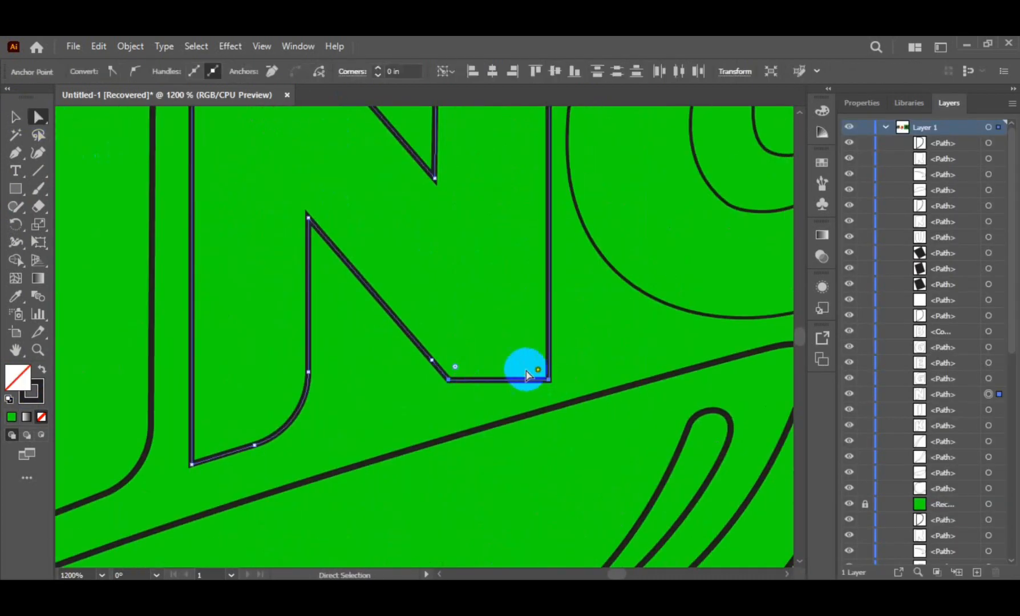
left_click_drag(461, 357, 443, 307)
scroll(528, 381, "down", 5)
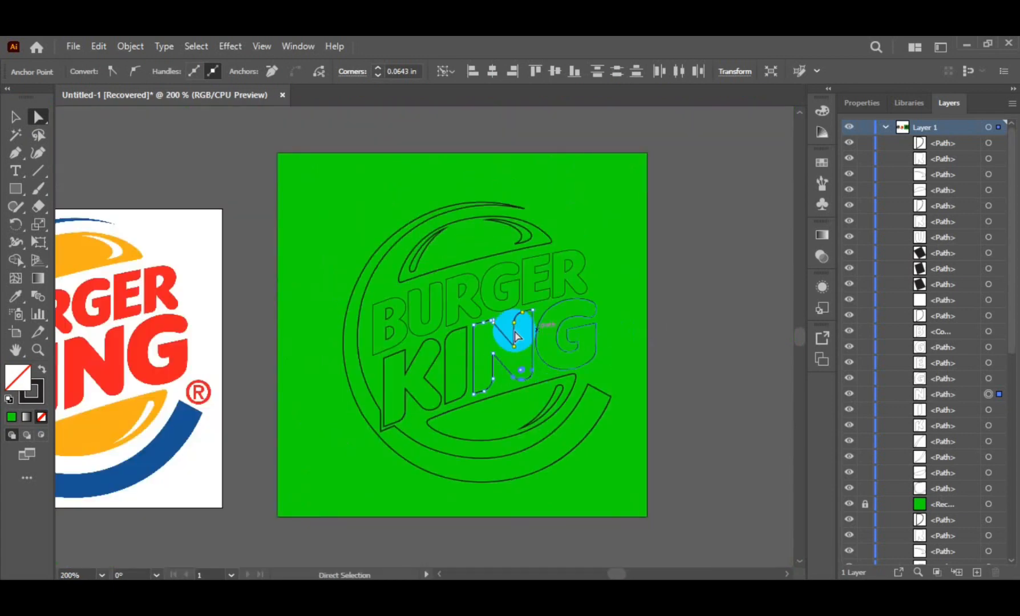
Clean up the notch atop the N's left stem by shifting its anchor, deleting the spare anchor and joining the open ends
scroll(514, 330, "up", 5)
left_click(534, 329)
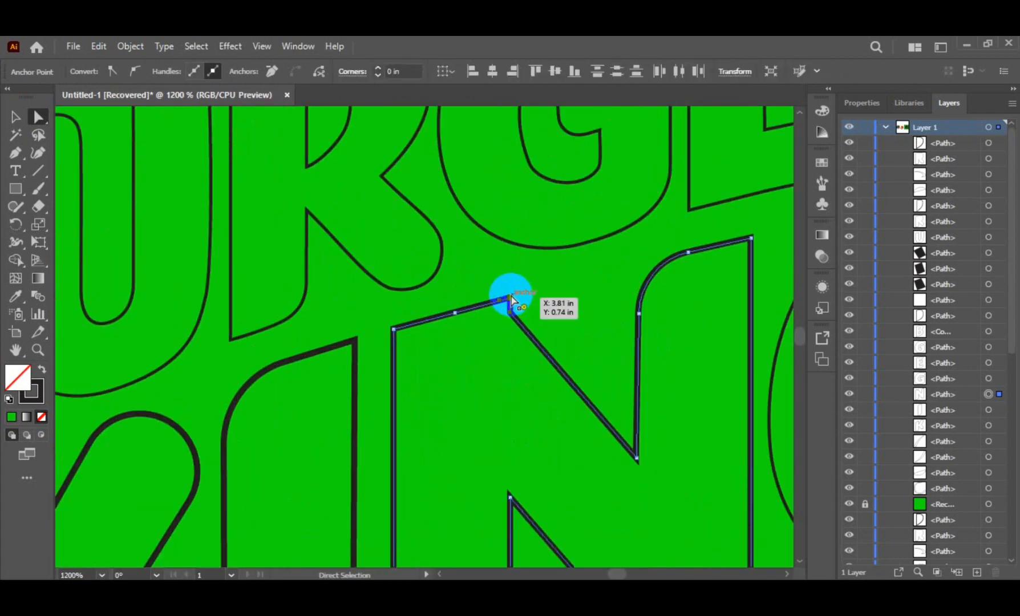
left_click_drag(528, 309, 500, 300)
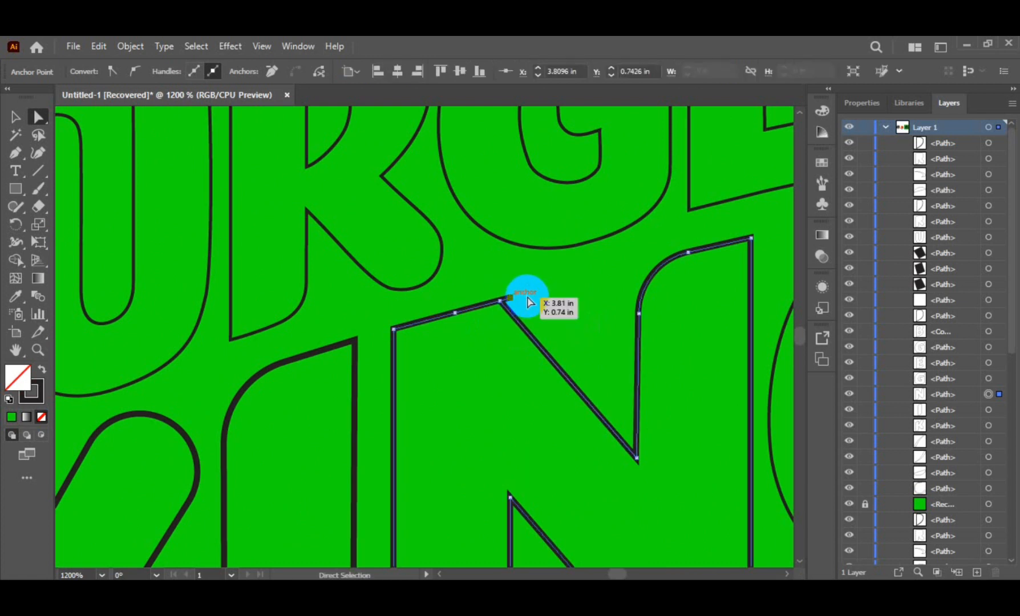
key("Delete")
scroll(519, 303, "up", 3)
key("ctrl+j")
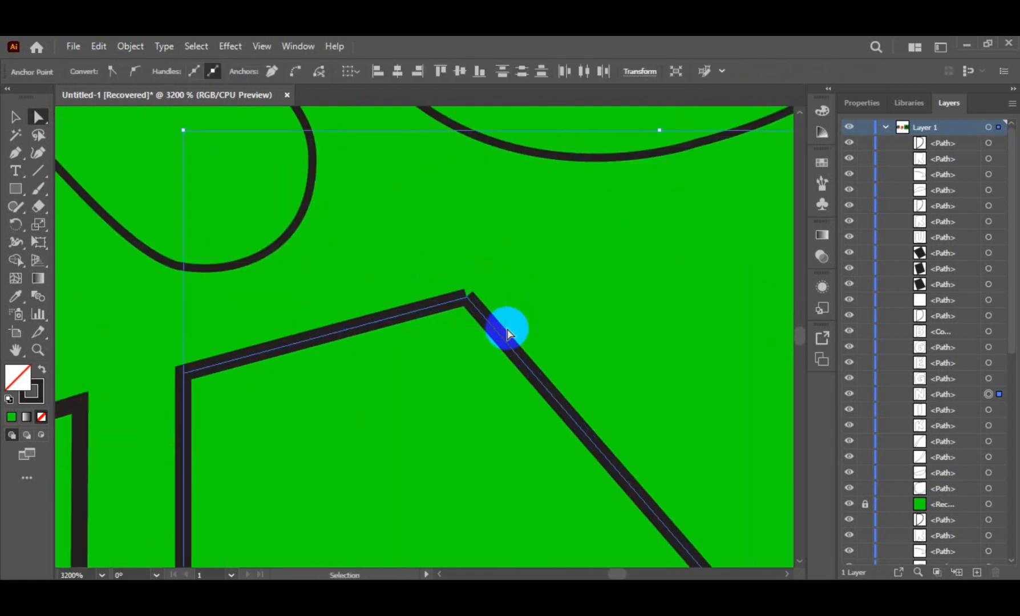
Round the joined corner at the top of the N's diagonal to about 0.042 in
left_click(467, 300)
left_click(409, 404)
scroll(411, 403, "down", 7)
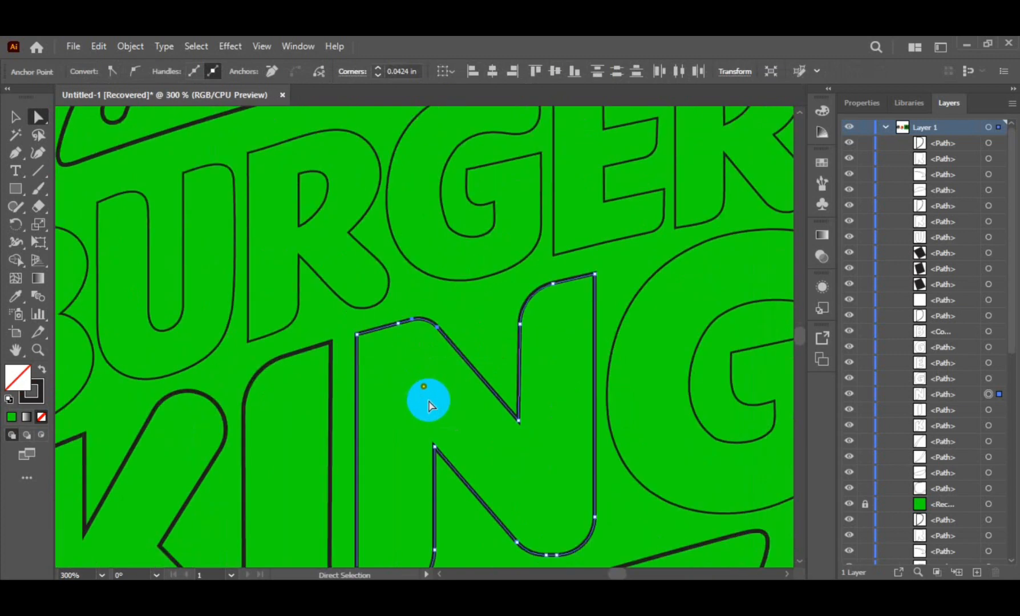
Fill the letter B of BURGER with the red sampled from the reference logo's lettering
scroll(414, 406, "down", 1)
left_click(421, 391)
scroll(420, 391, "down", 3)
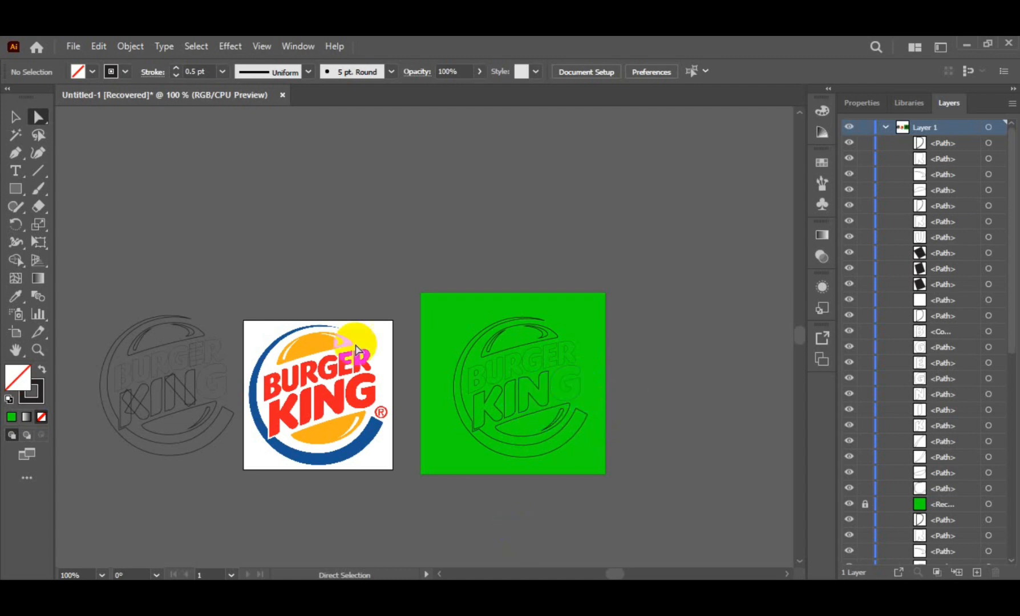
scroll(476, 382, "up", 3)
left_click(507, 369)
scroll(508, 366, "down", 1)
left_click(16, 298)
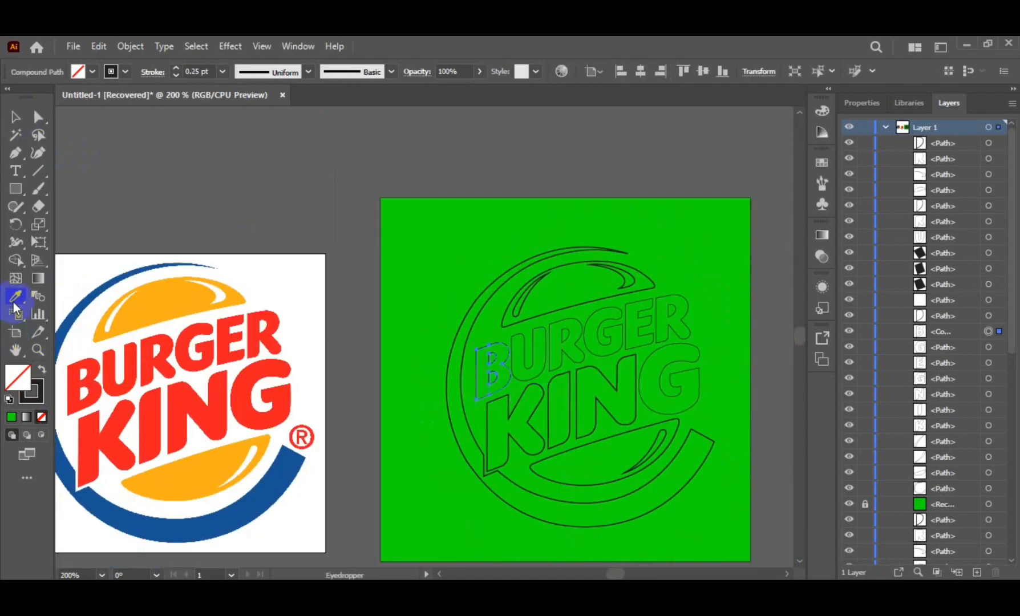
left_click(133, 359)
Select all the logo outlines and use Shape Builder to turn the letter R, both bun halves and the ring into separate fillable regions
key("ctrl+a")
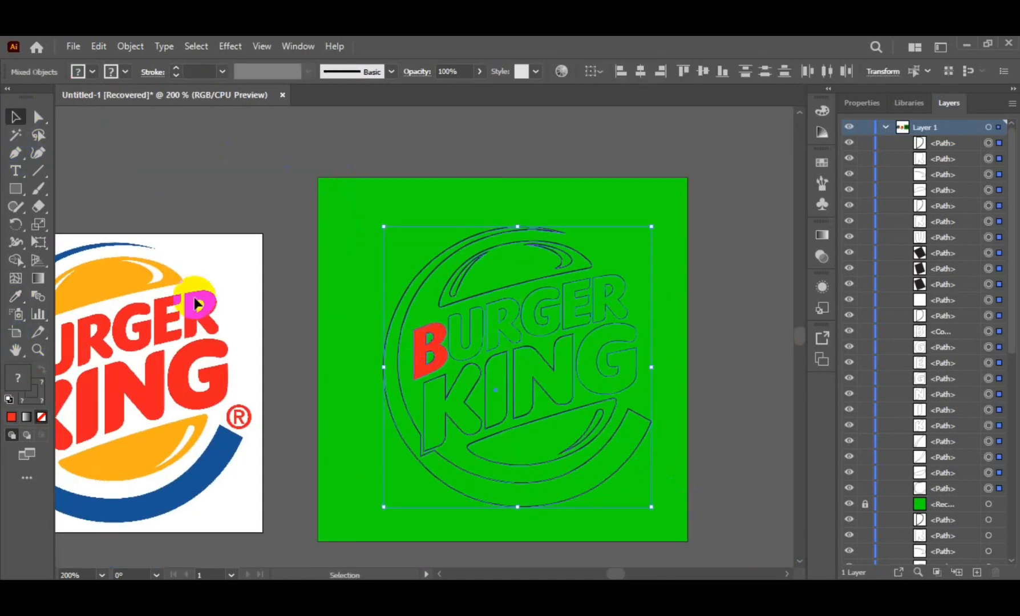
key("shift+m")
scroll(593, 352, "up", 3)
left_click_drag(536, 330, 281, 330)
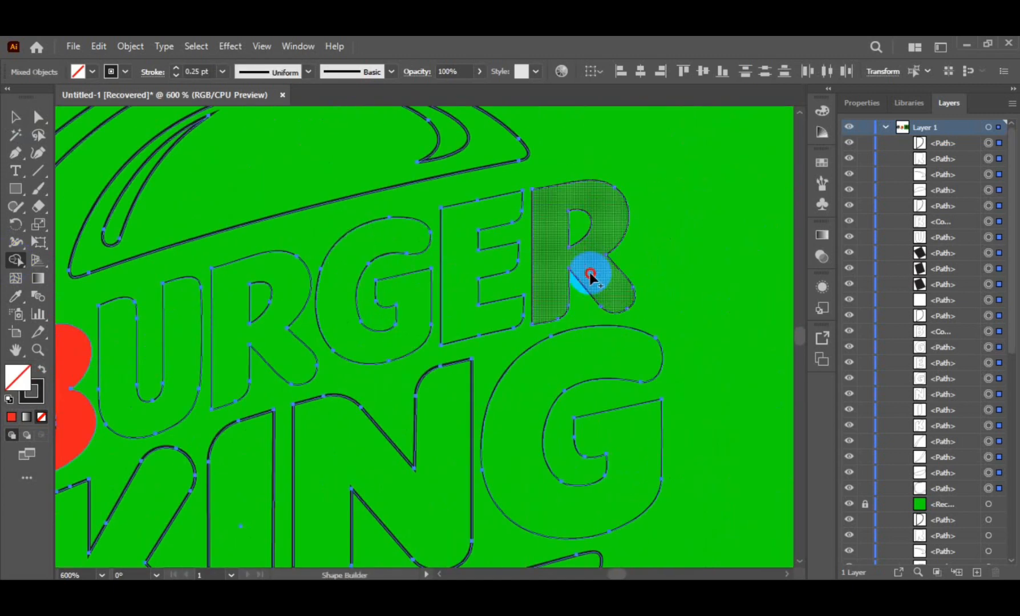
left_click(590, 275)
scroll(522, 370, "down", 2)
left_click_drag(506, 417, 531, 336)
left_click(485, 435)
left_click(449, 181)
left_click(260, 393)
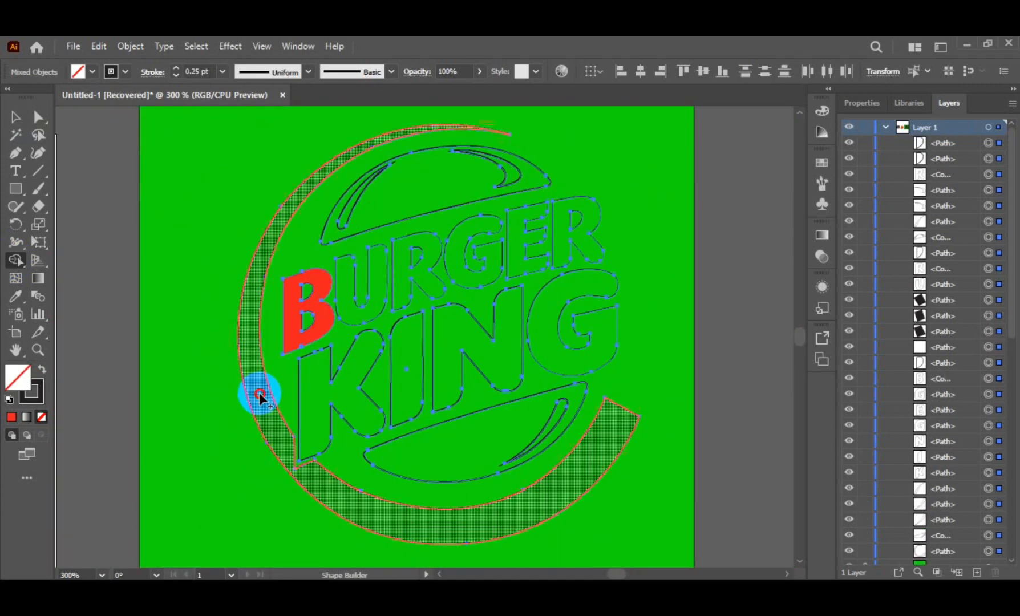
left_click(15, 120)
left_click(96, 162)
Apply the B's red fill with no stroke to the remaining letters of BURGER
scroll(96, 160, "down", 1)
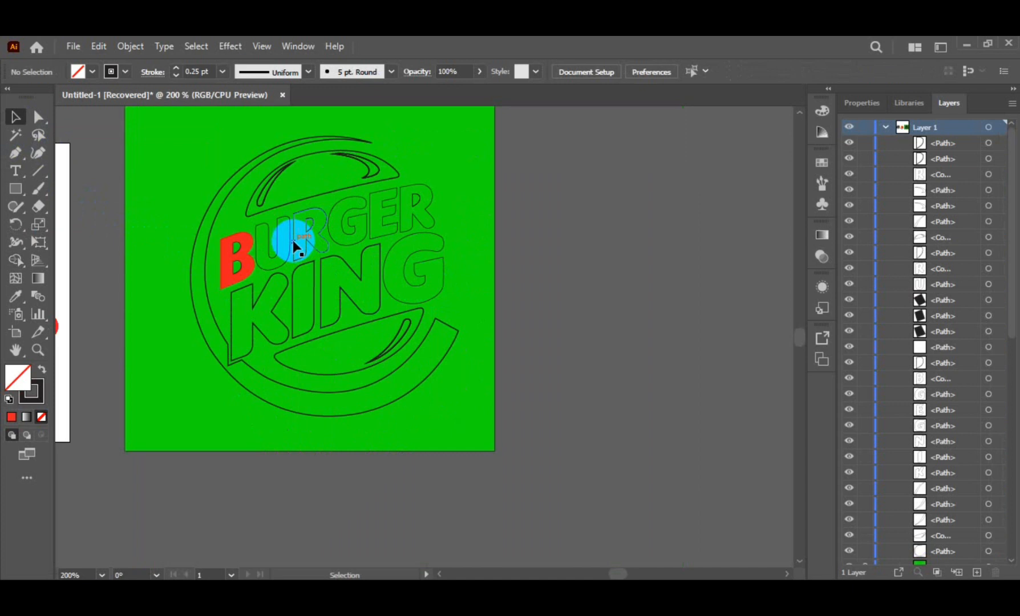
left_click(246, 251)
left_click(15, 117)
left_click(385, 186)
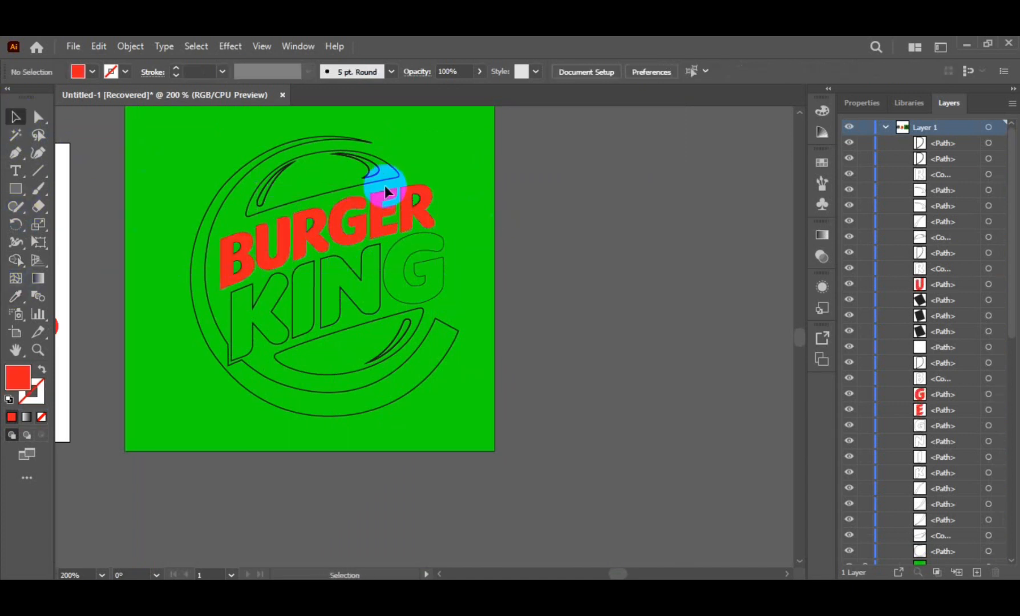
Fill all the letters of KING with the same red and remove their stroke
left_click(403, 275, "shift")
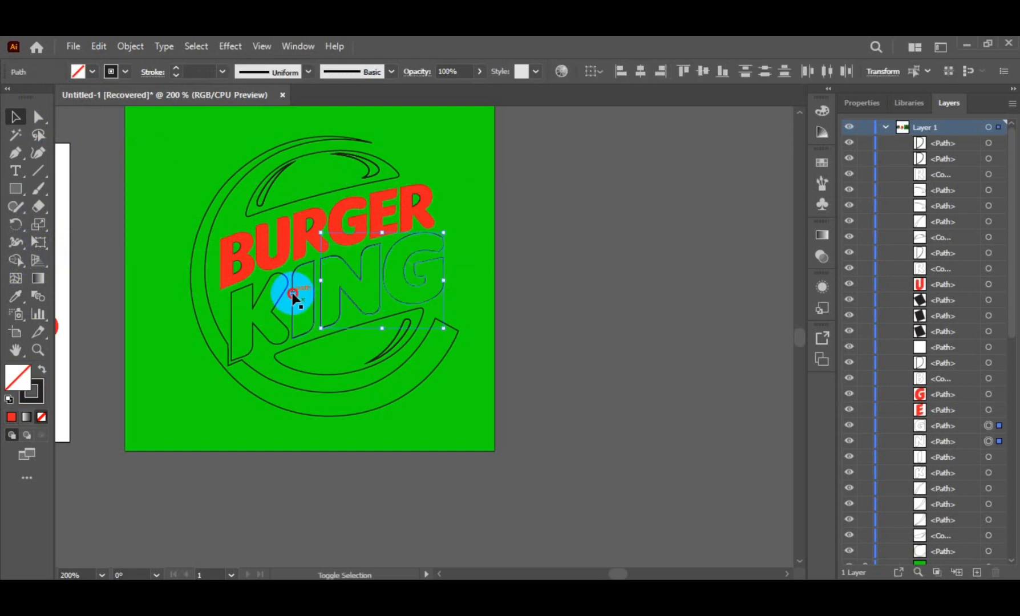
left_click(17, 379)
left_click(12, 417)
left_click(36, 396)
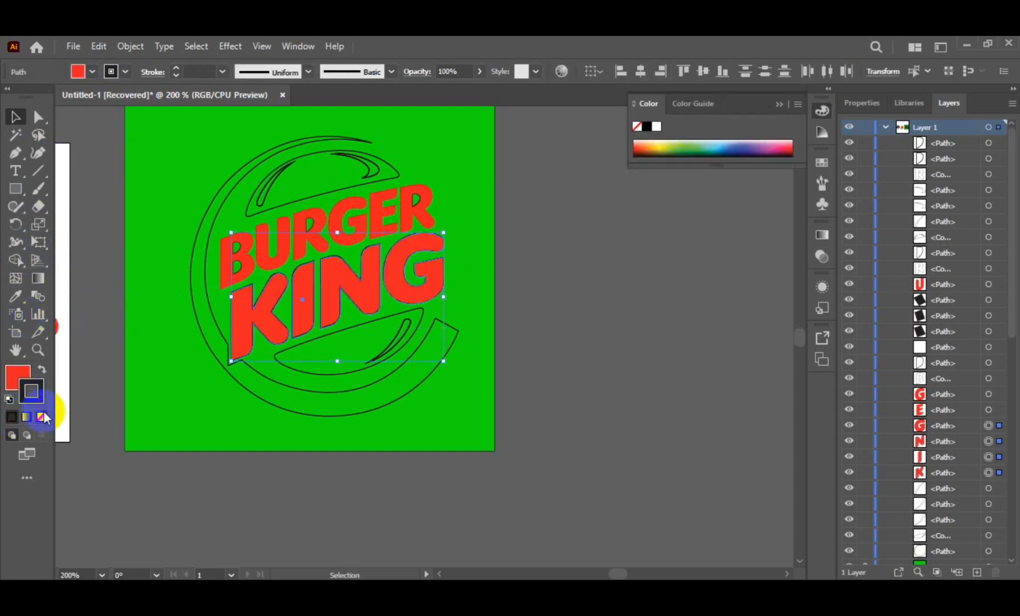
left_click(42, 416)
Fill the upper and lower bun shapes with the orange sampled from the reference logo
left_click_drag(516, 233, 576, 224)
left_click(537, 194)
left_click(14, 297)
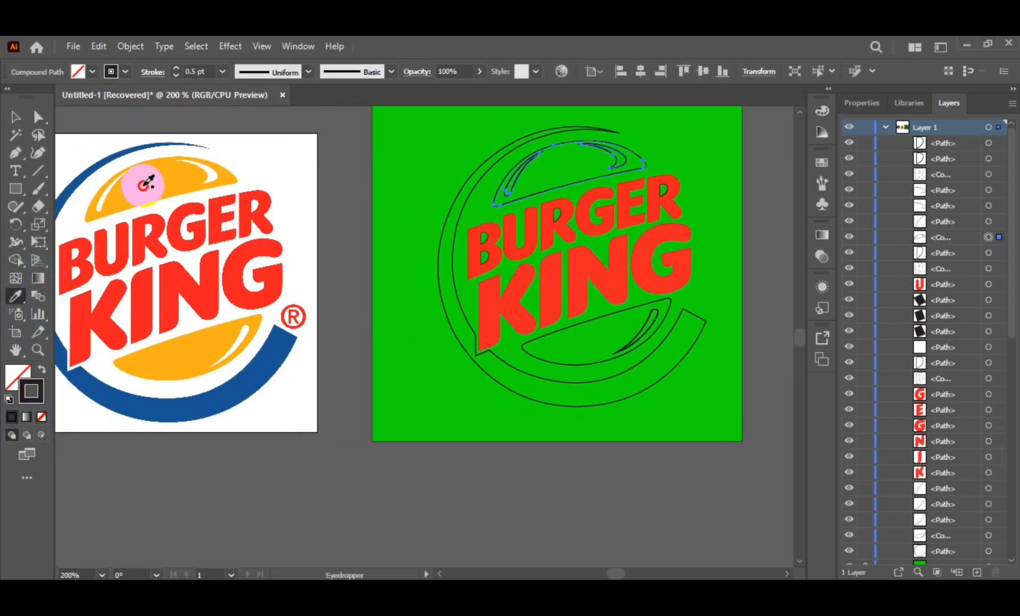
left_click(143, 187)
left_click(16, 117)
left_click(585, 318)
left_click(14, 297)
left_click(543, 174)
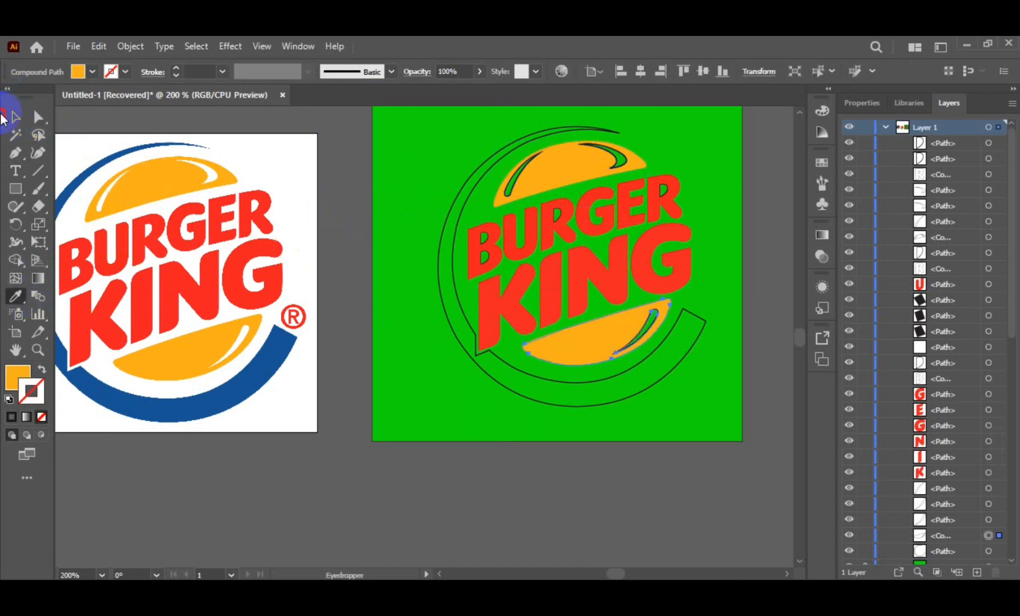
Fill the crescent ring around the logo with the blue sampled from the reference
left_click(512, 138)
left_click(14, 297)
left_click(80, 180)
left_click(16, 118)
left_click(362, 188)
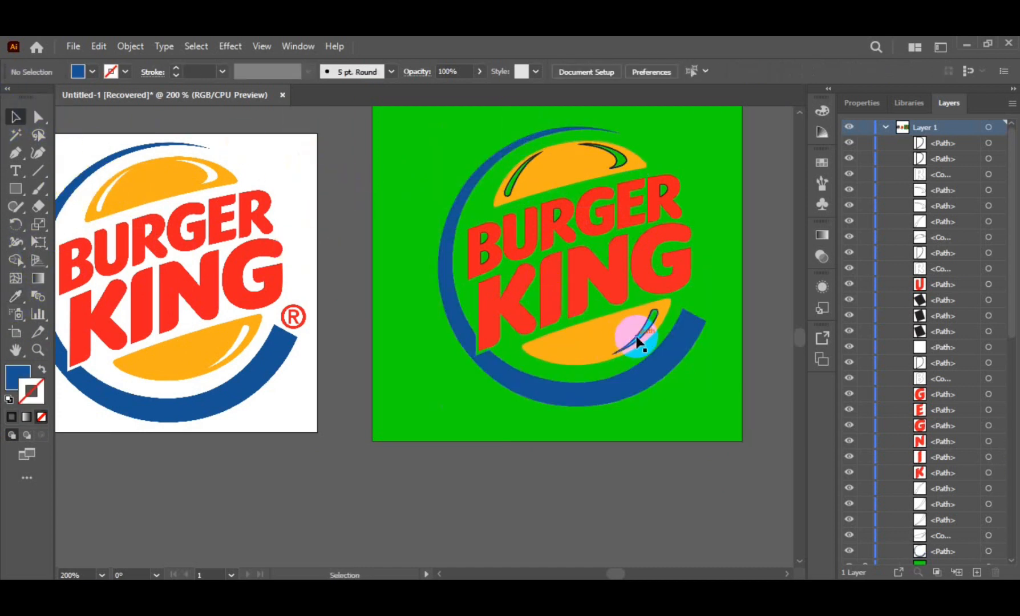
Unlock the green background rectangle and recolour it with the white sampled from the reference image
scroll(941, 301, "down", 3)
left_click(865, 425)
left_click(707, 399)
left_click(14, 296)
left_click(292, 176)
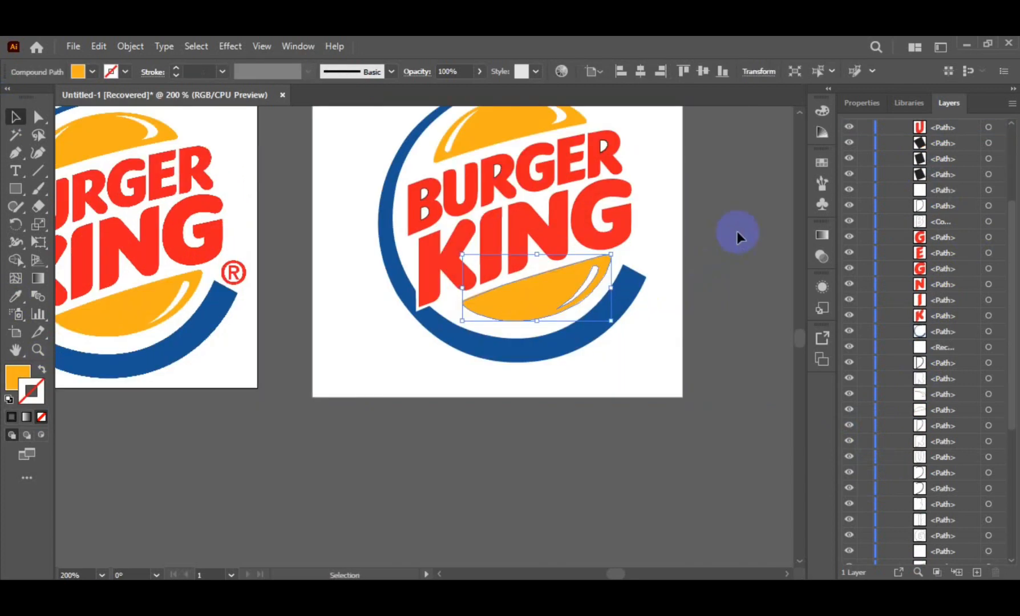
left_click(737, 236)
Delete the leftover outline paths inside the openings of the B and both R letters in BURGER
scroll(444, 223, "up", 2)
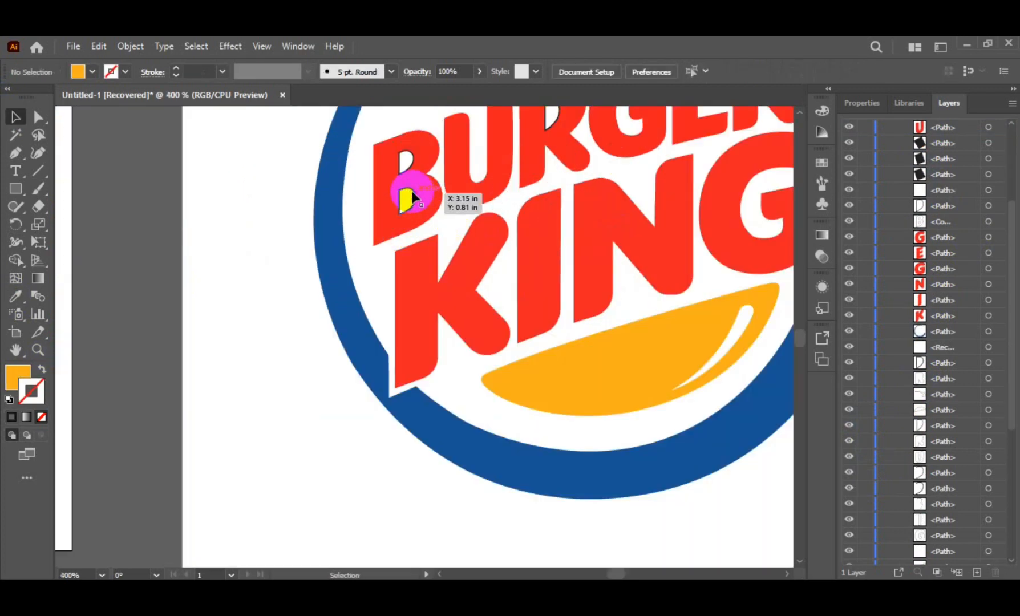
left_click(414, 195)
key("Delete")
left_click(412, 156)
key("Delete")
left_click(551, 120)
key("Delete")
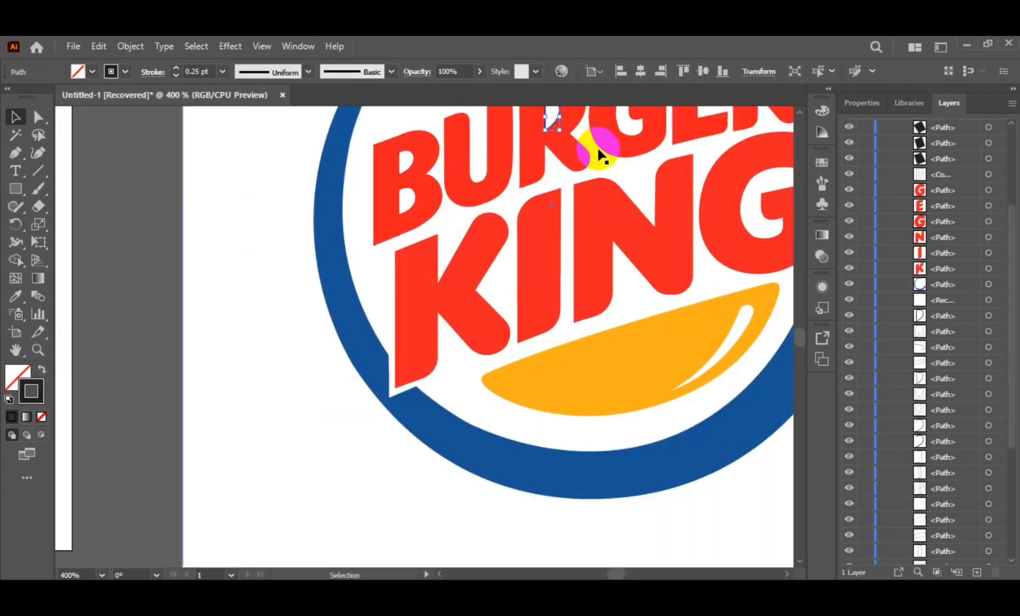
left_click_drag(598, 151, 421, 234)
key("Delete")
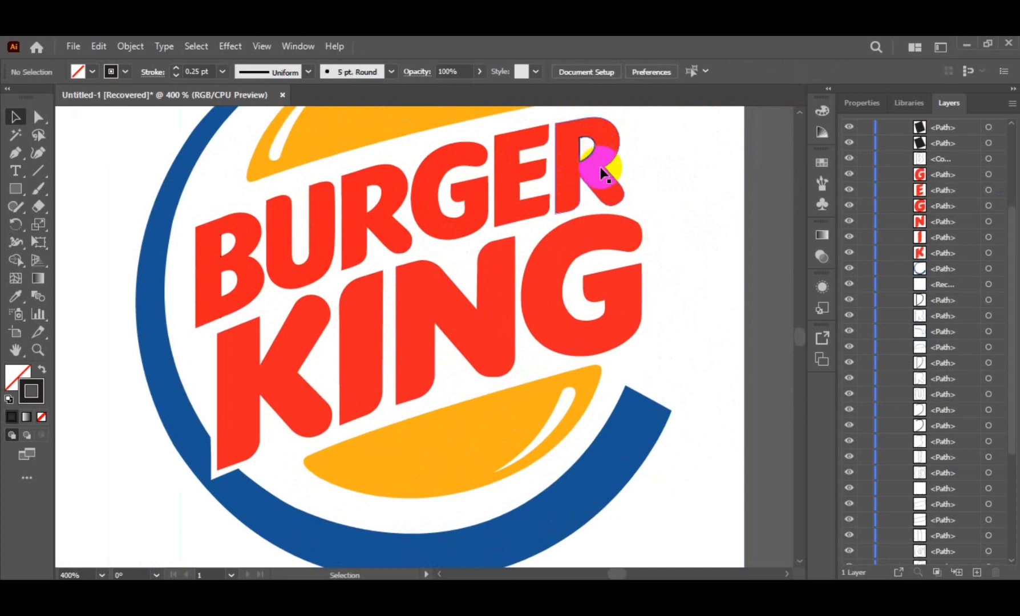
key("Delete")
Lock the white background rectangle and group all the coloured logo shapes
scroll(653, 157, "down", 5)
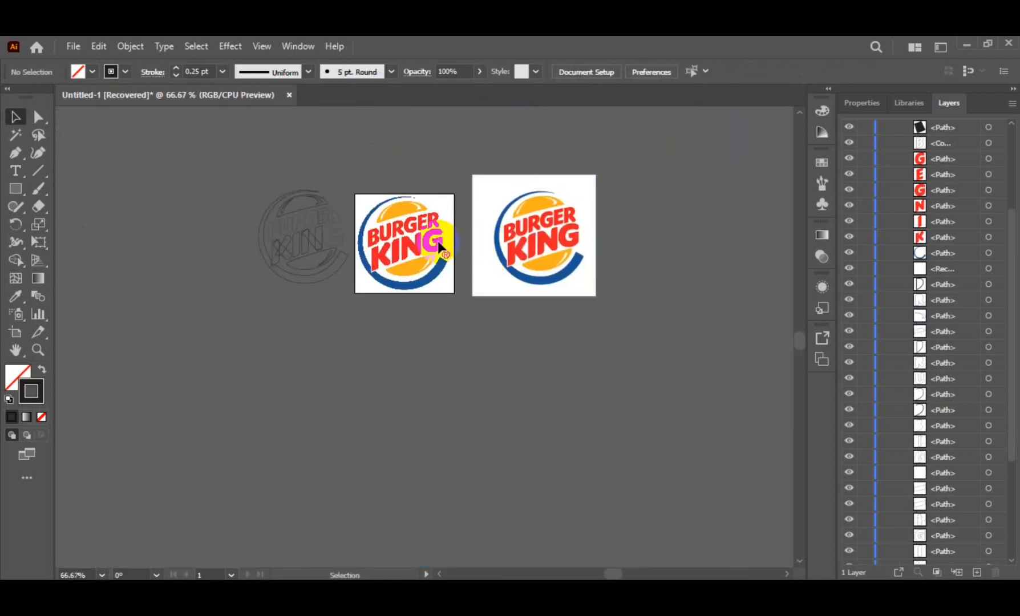
left_click_drag(338, 291, 218, 319)
left_click(582, 245)
scroll(576, 245, "up", 2)
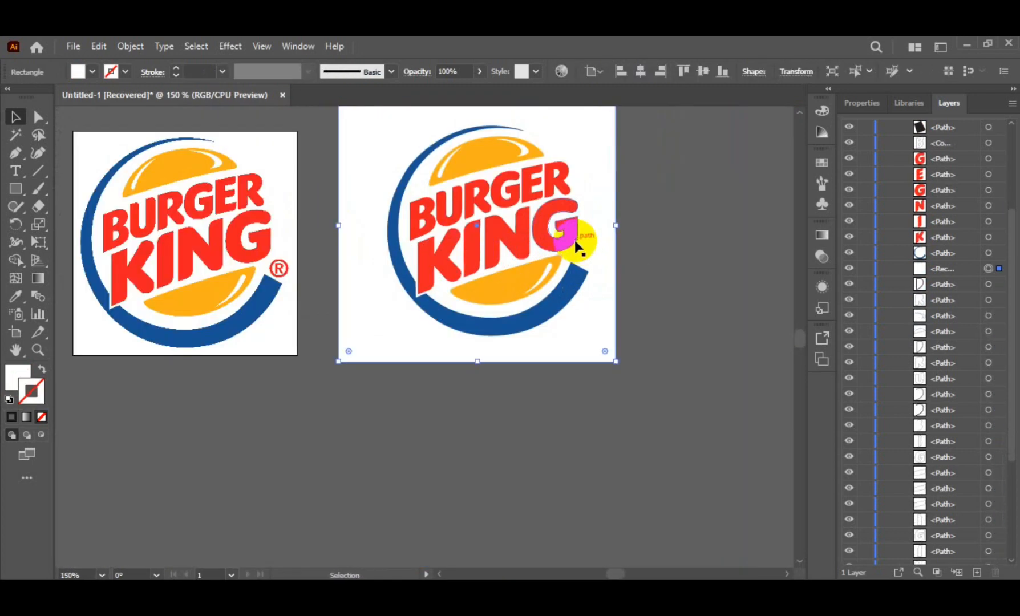
key("ctrl+2")
left_click_drag(395, 124, 548, 270)
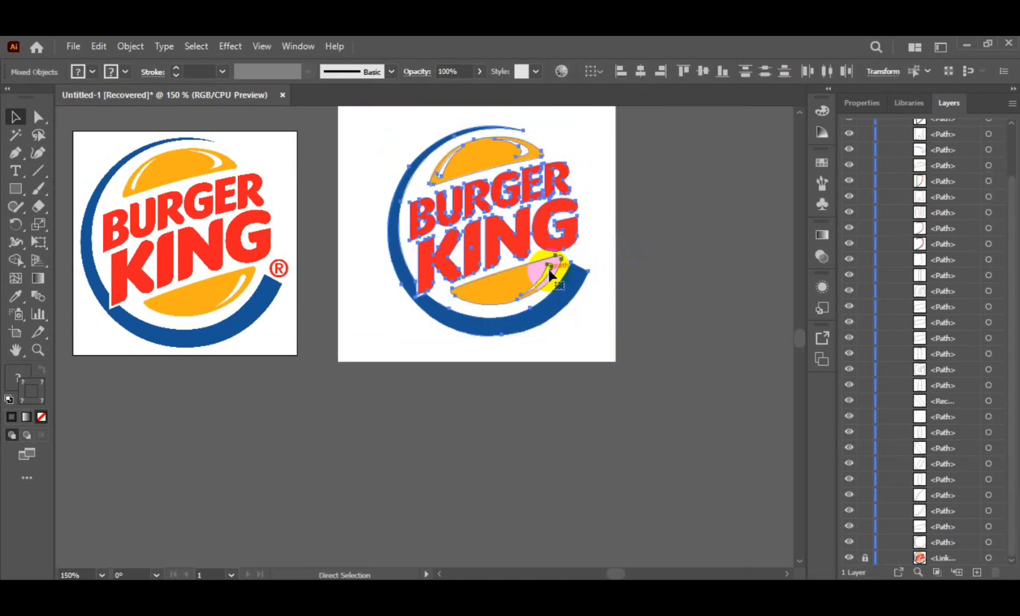
key("ctrl+g")
Unlock the background rectangle and centre it and the logo group on each other horizontally and vertically
key("ctrl+alt+2")
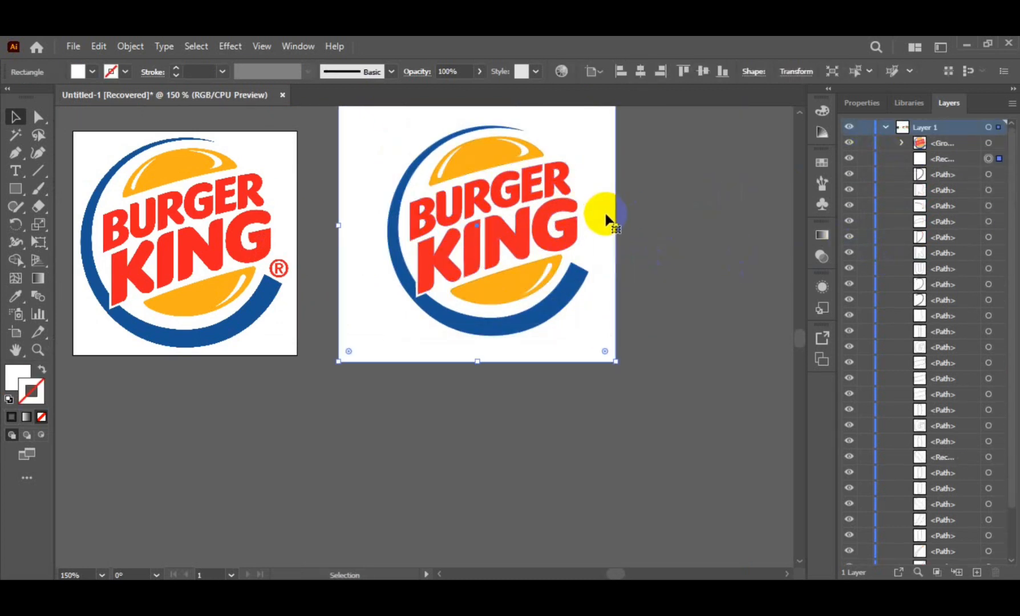
left_click(572, 219, "shift")
left_click(861, 102)
left_click(900, 397)
left_click(967, 397)
scroll(715, 350, "up", 2)
left_click(715, 351)
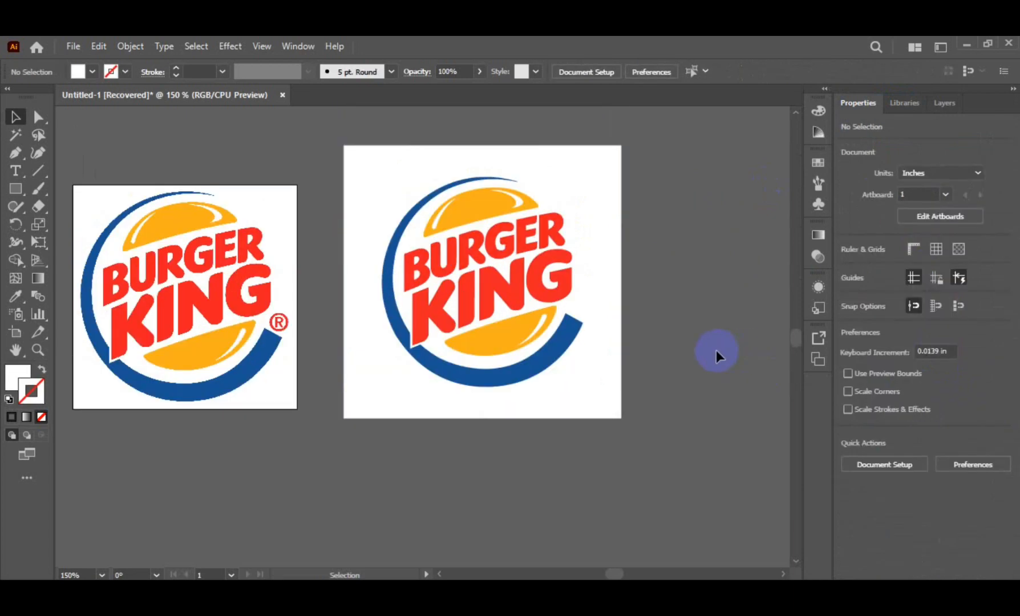
Save the document as an Adobe Illustrator file named BURGER VECTOR in the NEW GIG folder on Local Disk (F:)
key("ctrl+a")
left_click(73, 45)
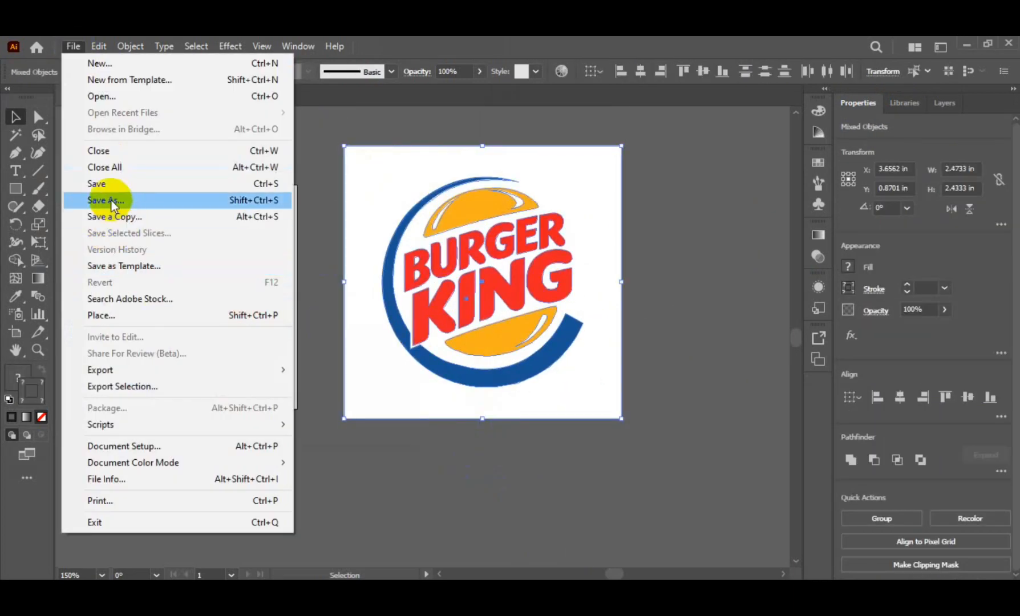
left_click(109, 201)
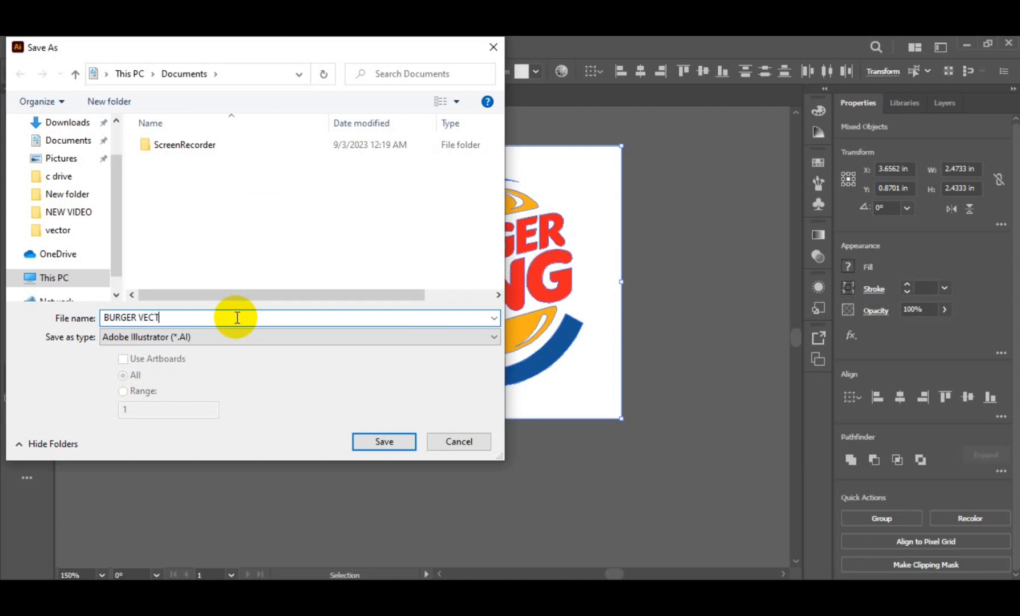
scroll(9, 257, "down", 1)
left_click(76, 248)
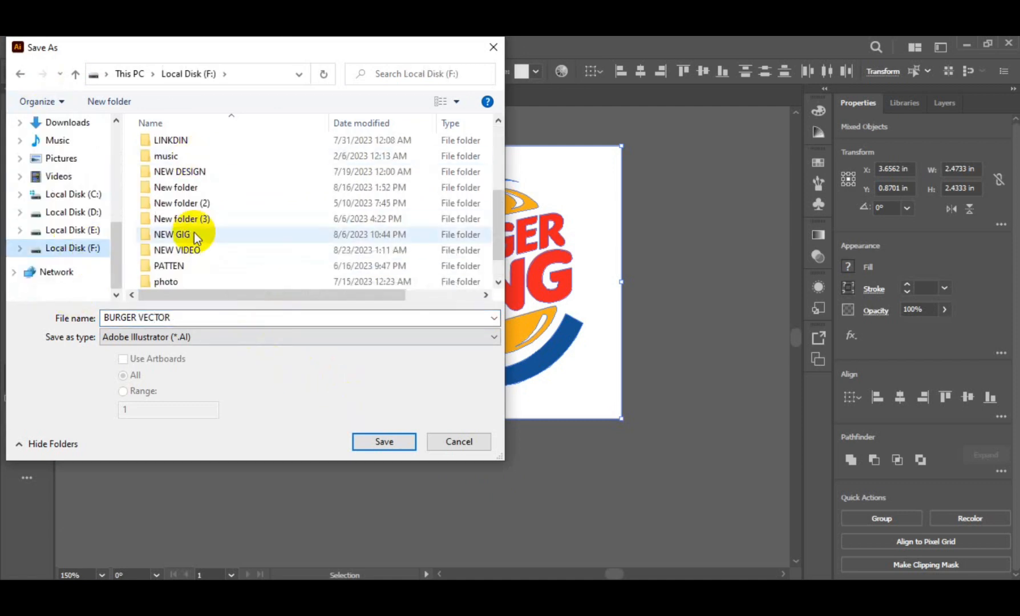
double_click(193, 232)
key("Return")
left_click(572, 523)
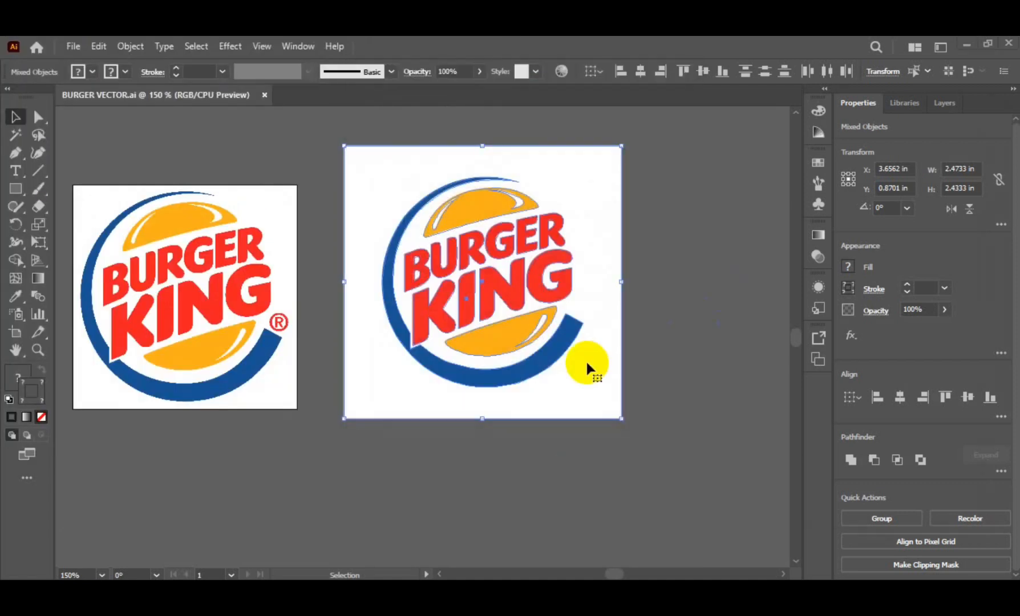
Export the artboard as a JPEG named BURGER VECTOR2 in the NEW GIG folder at a resolution of 1000 ppi
left_click(73, 46)
left_click(137, 387)
left_click(142, 358)
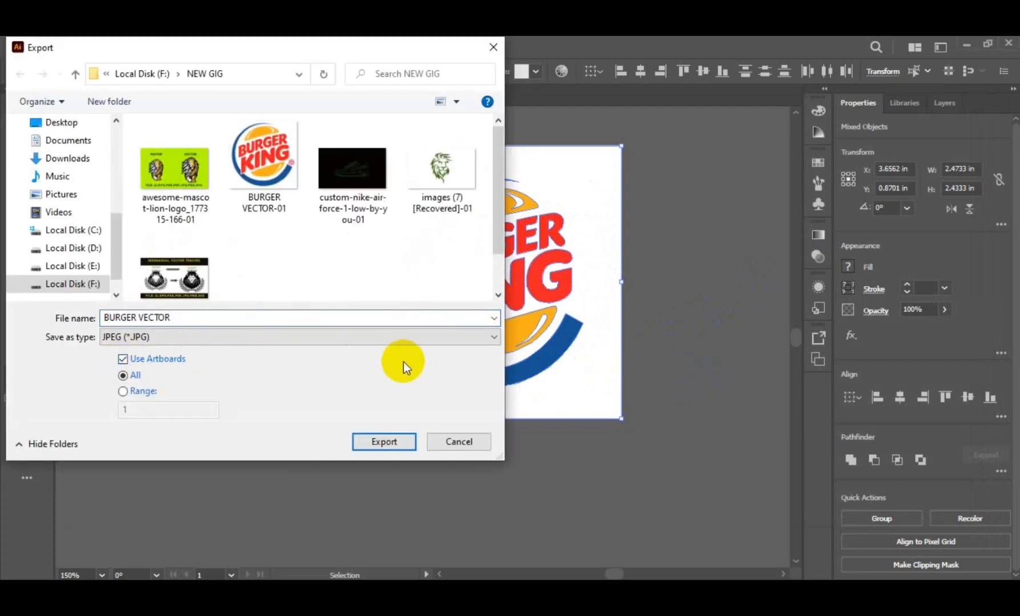
left_click(177, 317)
left_click(384, 442)
left_click(566, 410)
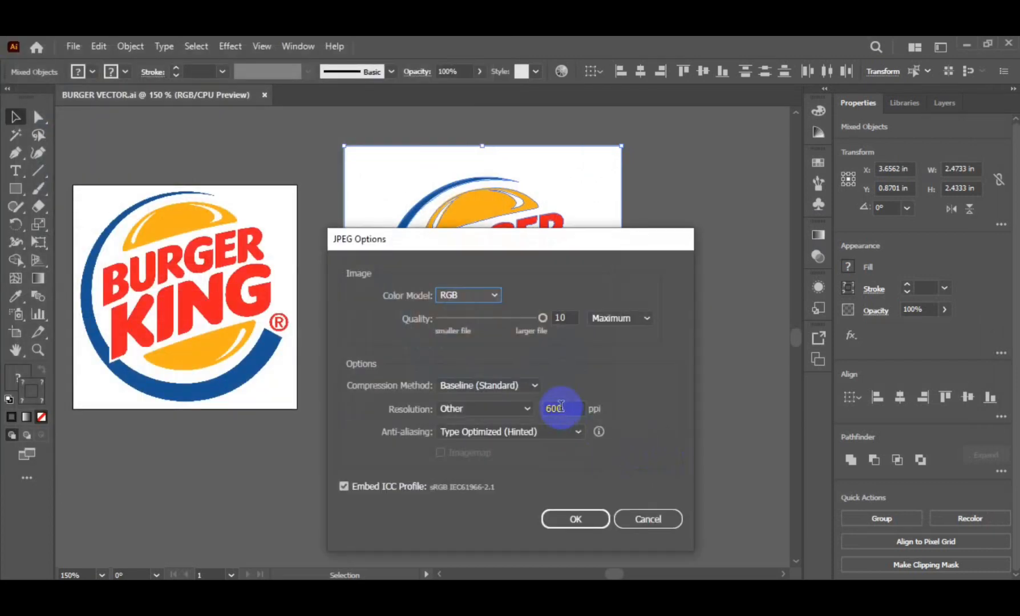
type("1000")
left_click(581, 520)
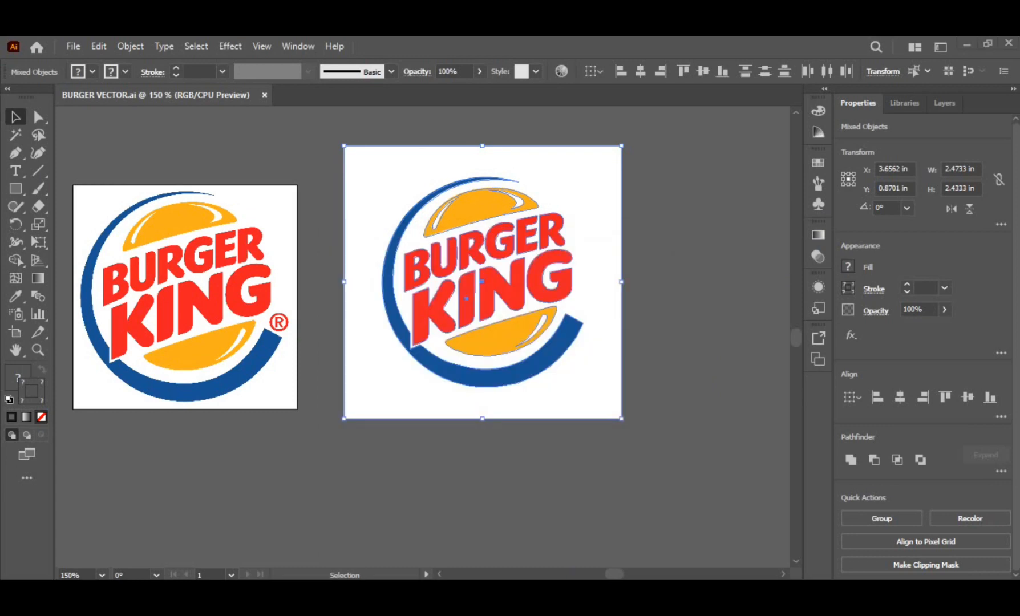
Switch to File Explorer, open BURGER VECTOR2-01 from the NEW GIG folder and inspect the exported image up close
left_click(367, 594)
left_click(317, 492)
double_click(432, 461)
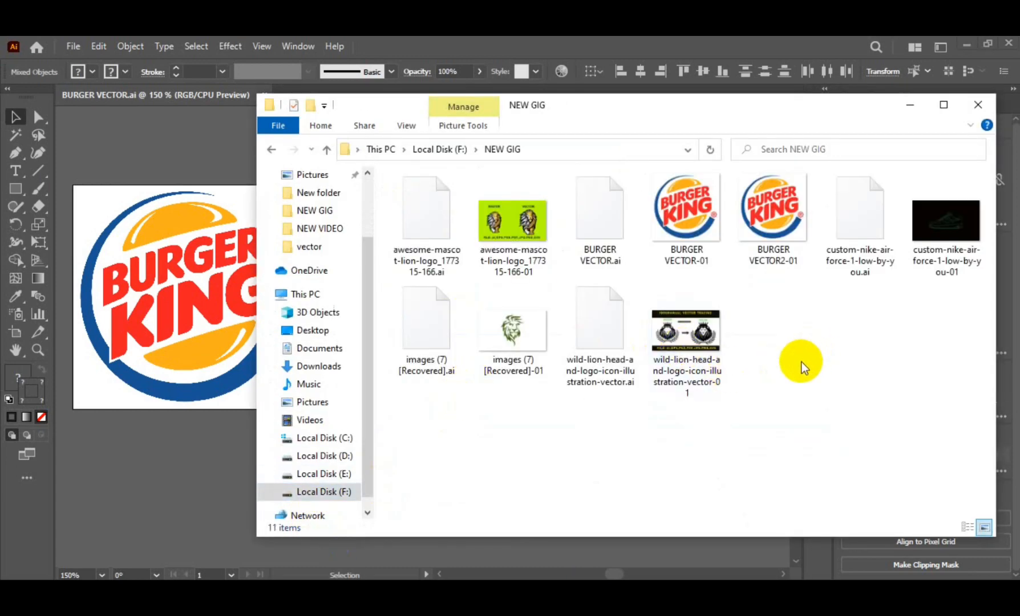
double_click(773, 211)
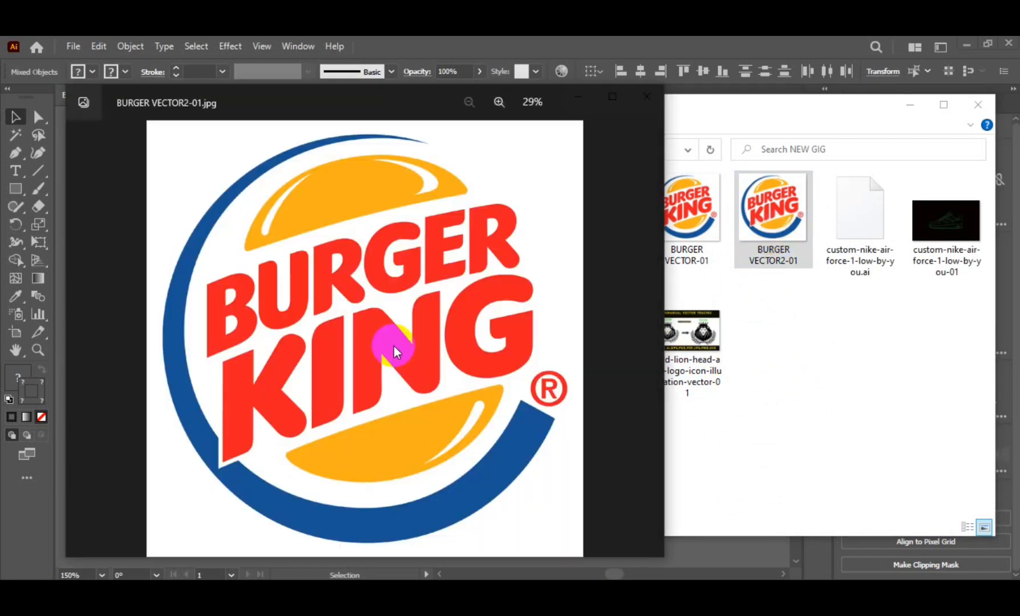
scroll(449, 397, "up", 3)
scroll(484, 386, "up", 4)
scroll(491, 373, "down", 6)
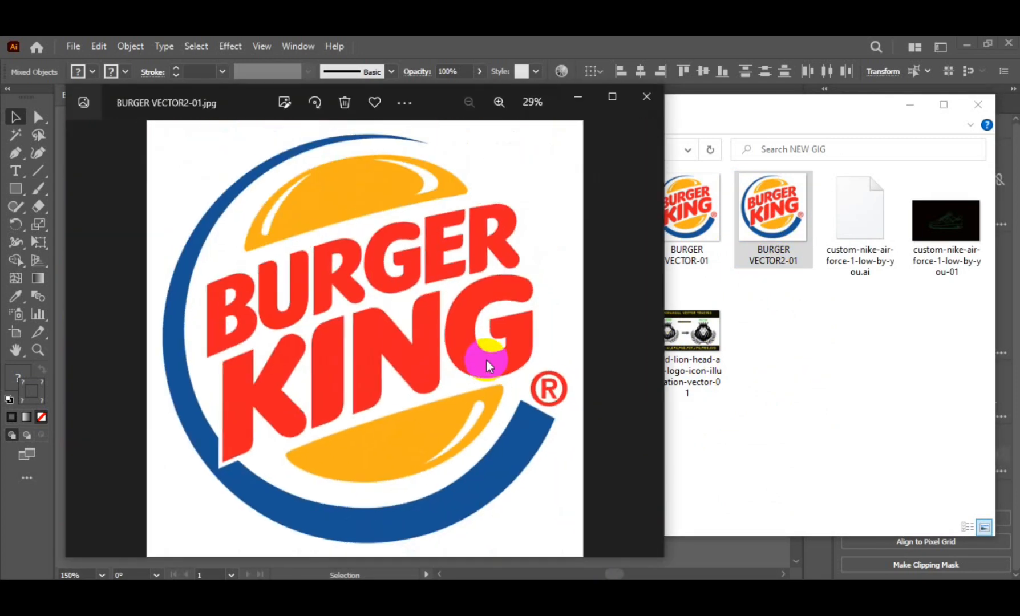